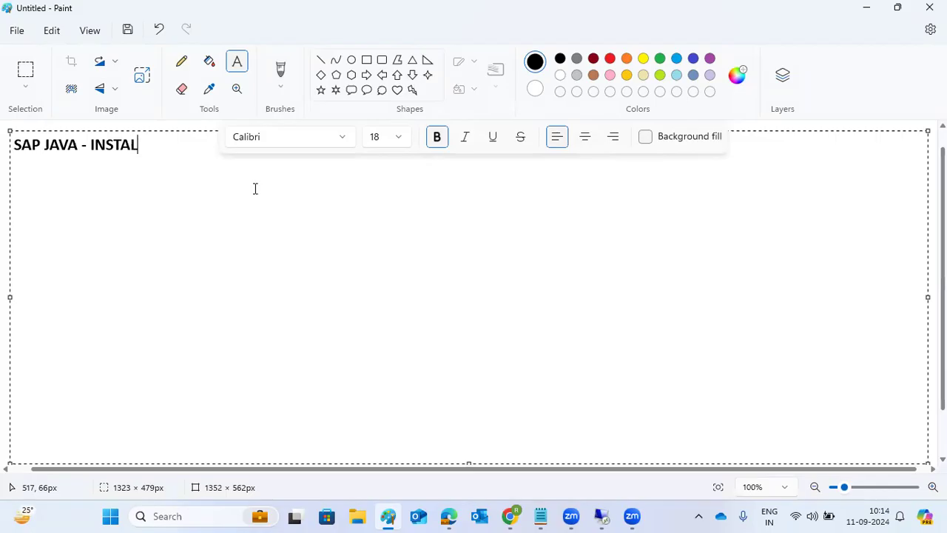
Finish the heading 'SAP JAVA - INSTALLATION :' with a dashed underline and an 'S/W' label.
text(:)
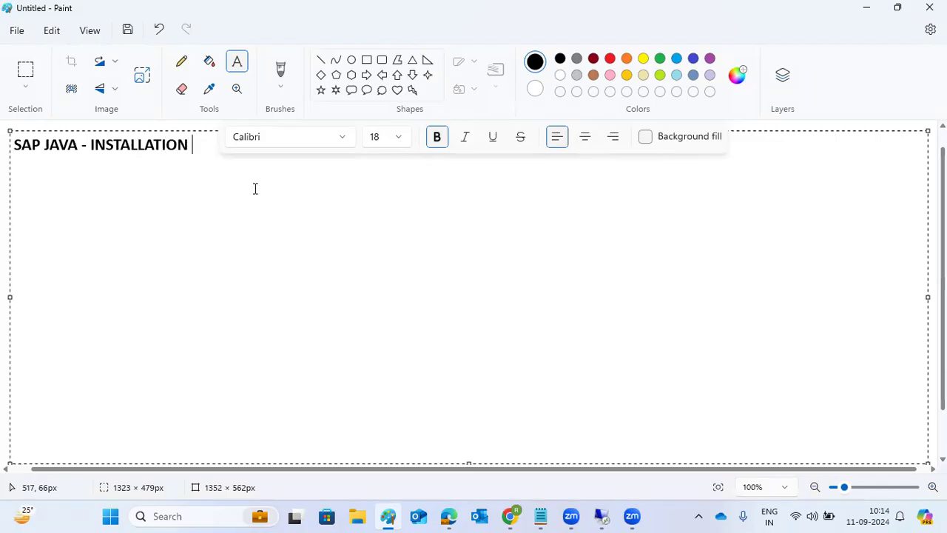
key(Return)
text(---------------------------------)
key(Return)
text(S/W)
key(Return)
key(Return)
List SWPM, EXPORTS, KERNEL, DB-DBCLIENT and SAPHOSTAGENT on separate lines, correcting the SAPHOSTAGENT typo.
text(SWPM)
key(Return)
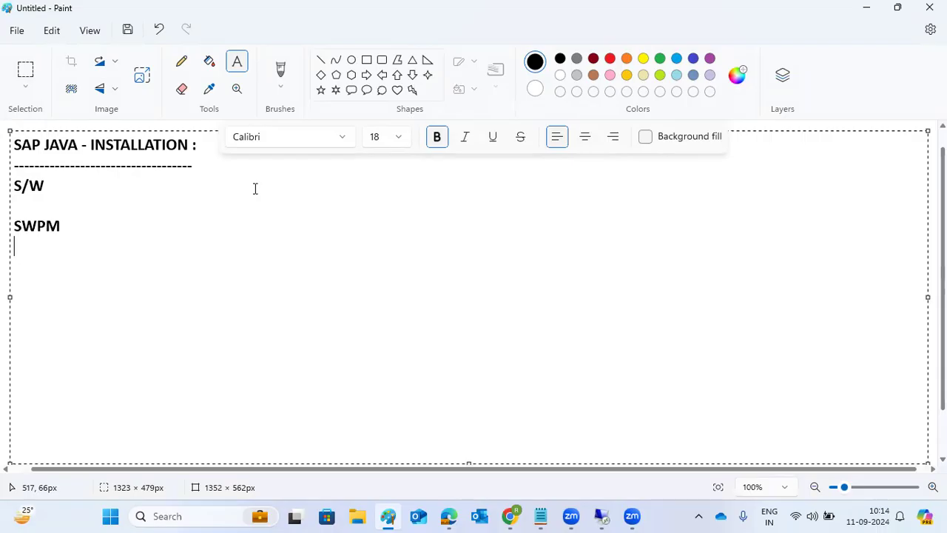
text(EXPORTS)
key(Return)
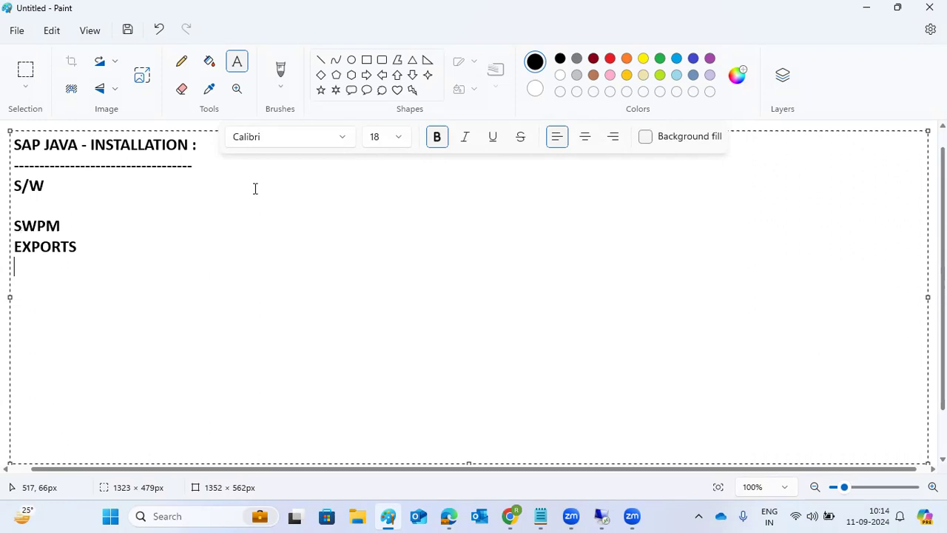
text(KERNEL)
key(Return)
text(DB-DBCLIENT)
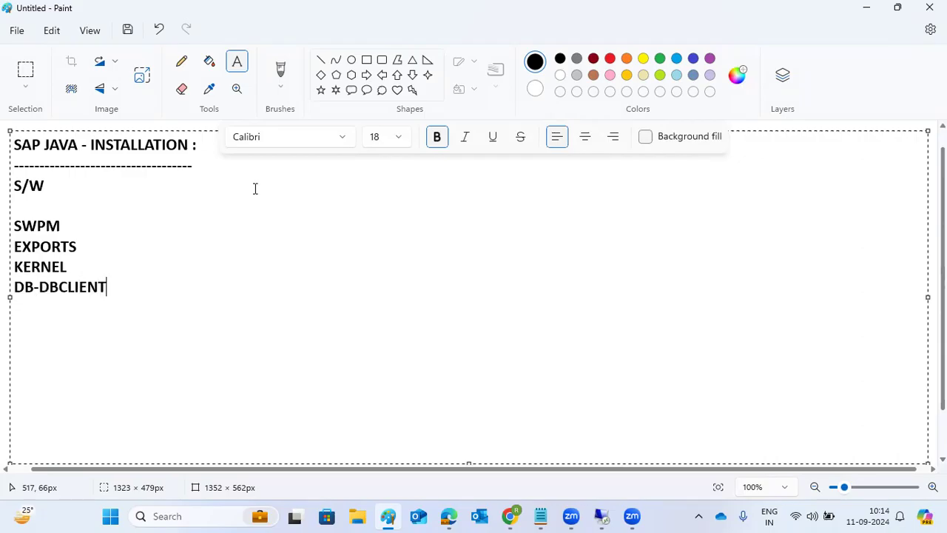
key(Return)
text(SAPHOSTAGRNT)
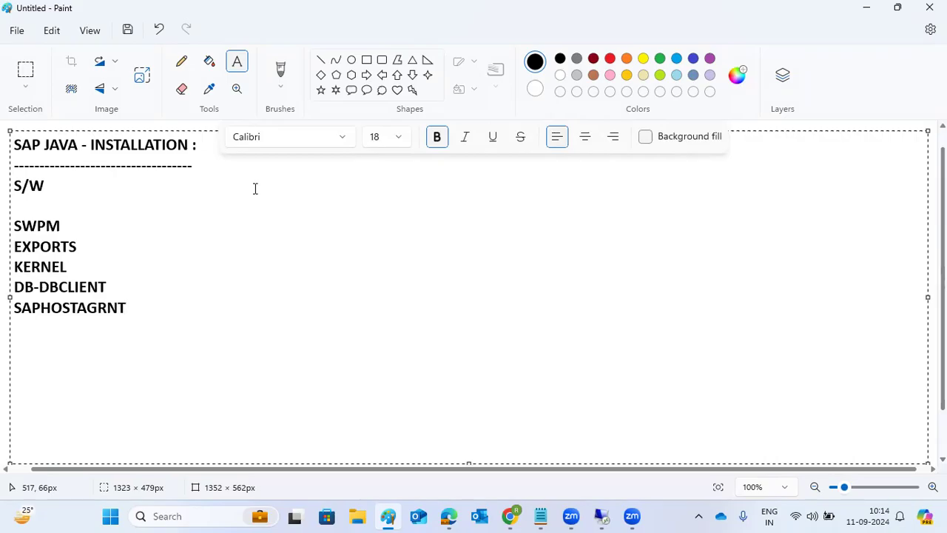
key(BackSpace)
key(BackSpace)
key(BackSpace)
text(ENT)
key(Return)
key(Return)
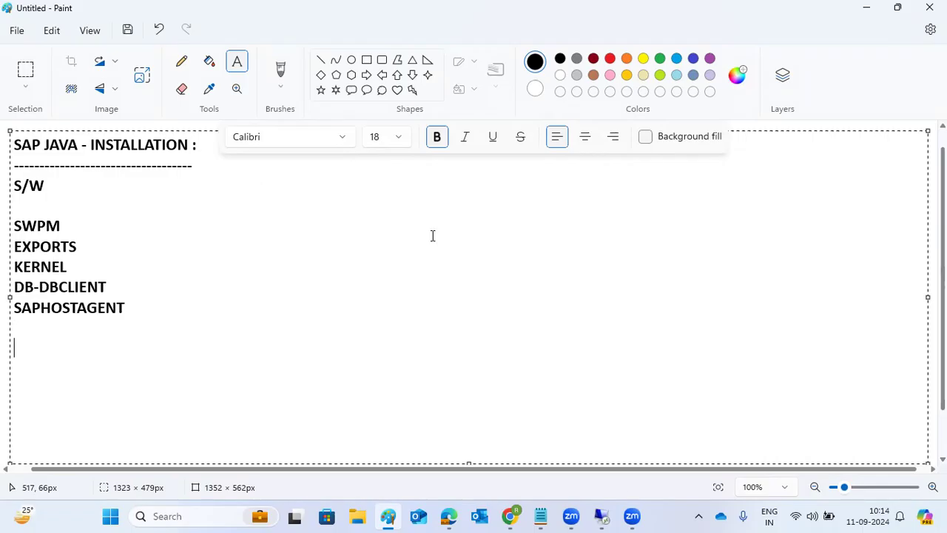
On the remote server, run sapinst from C:\SAPSOFTWARES\SWPM, then minimize Explorer to the desktop.
click(601, 516)
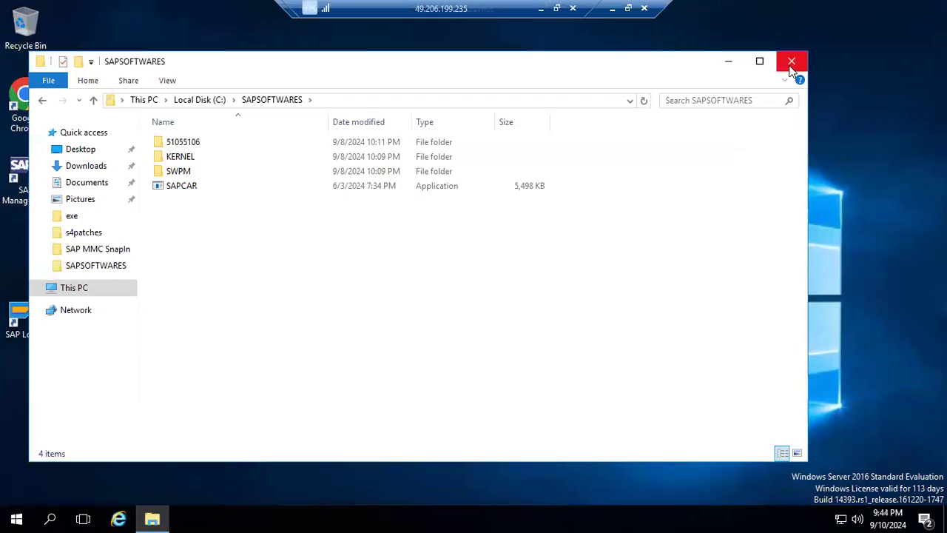
double_click(170, 172)
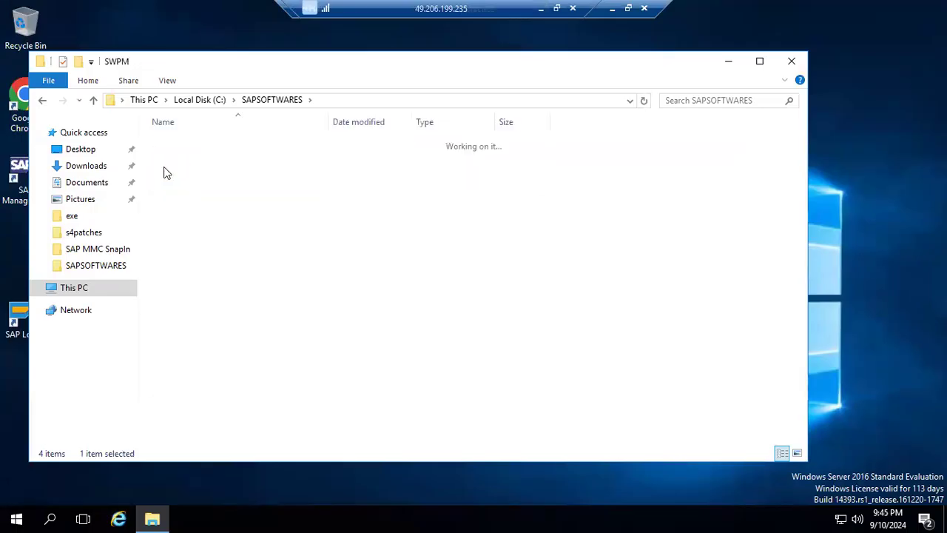
scroll(196, 331, down, 9)
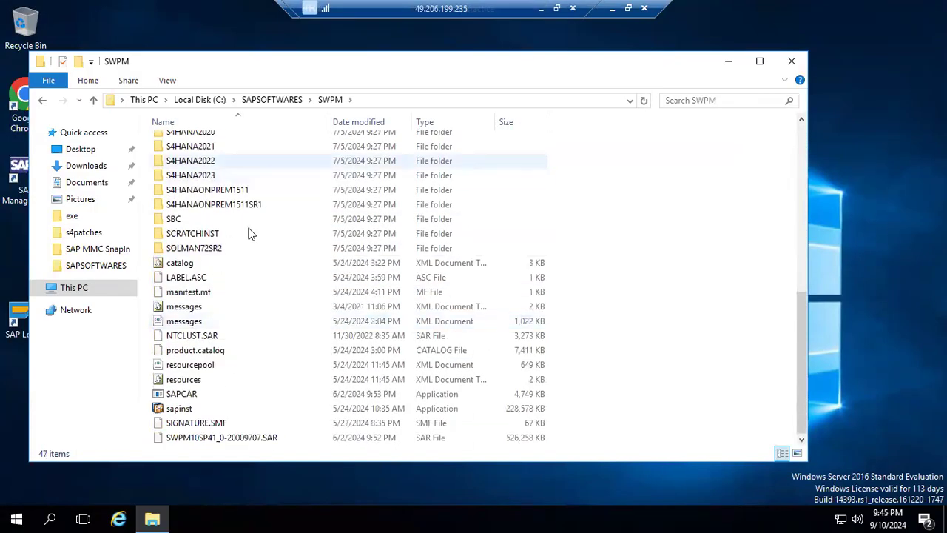
double_click(178, 412)
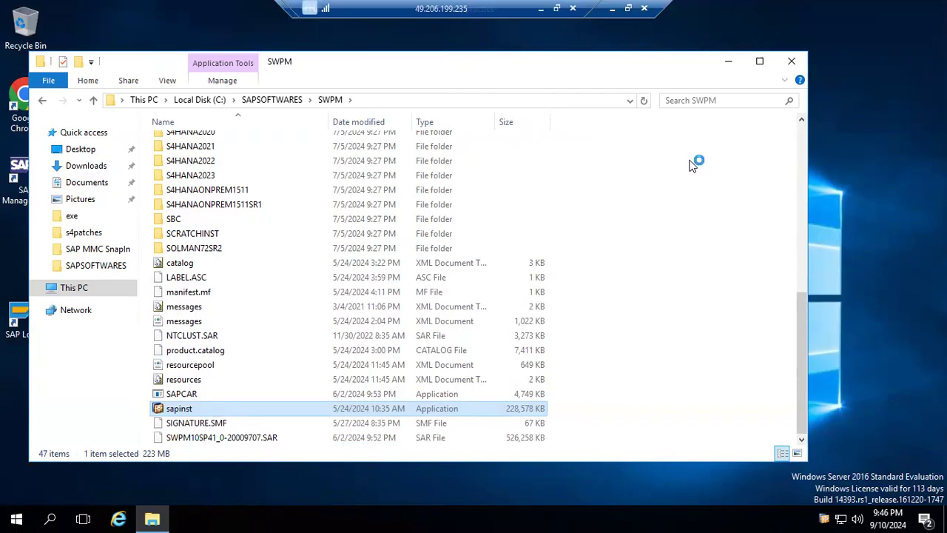
click(729, 62)
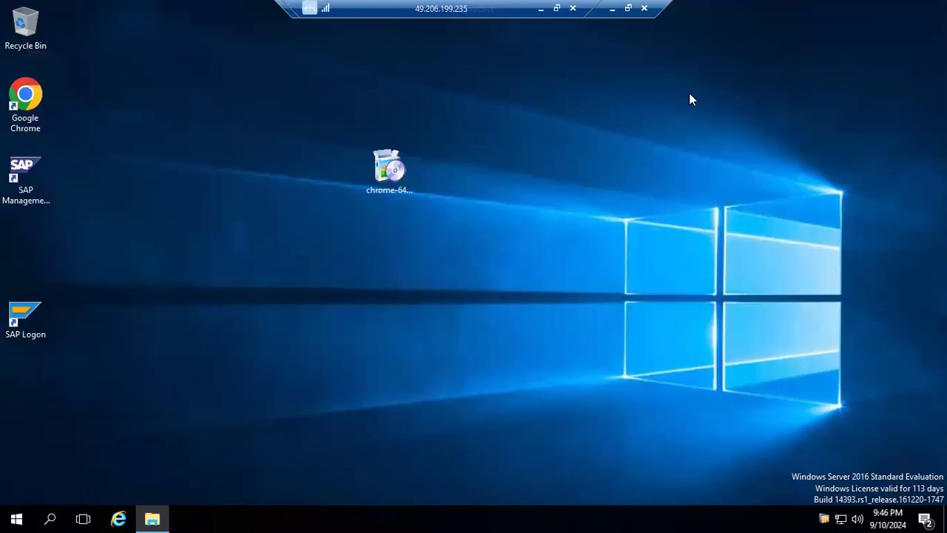
Refresh the desktop and load the pasted sapinst page address (sappractice:4237) in Chrome.
right_click(210, 397)
click(226, 295)
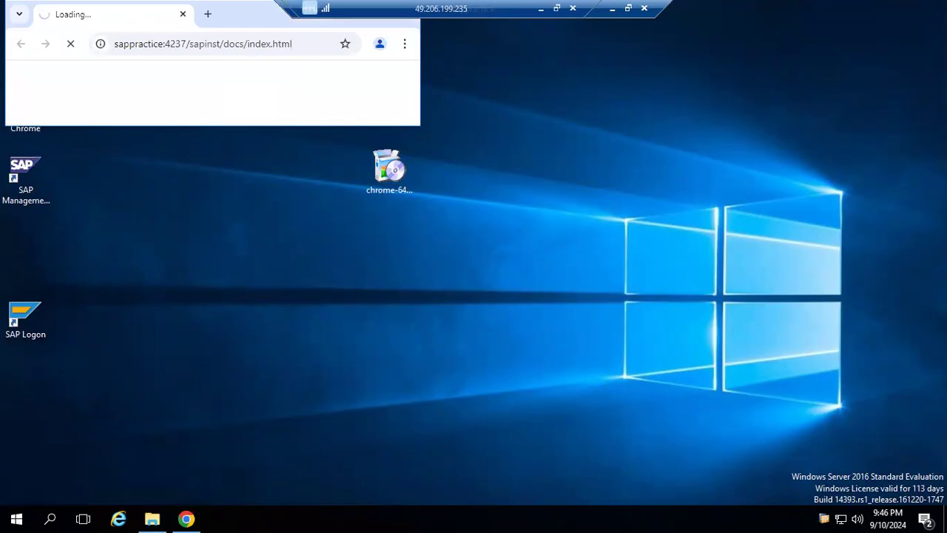
click(232, 44)
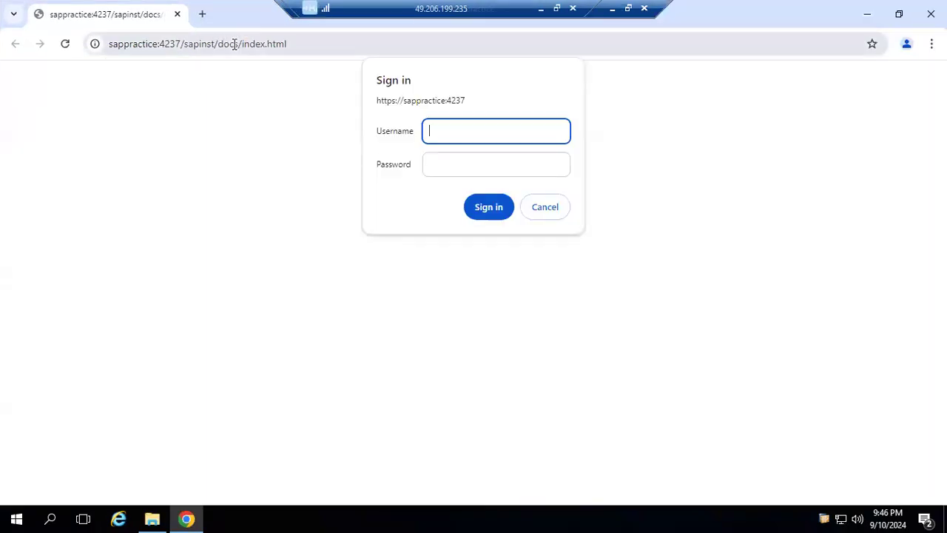
click(234, 44)
key(ctrl+c)
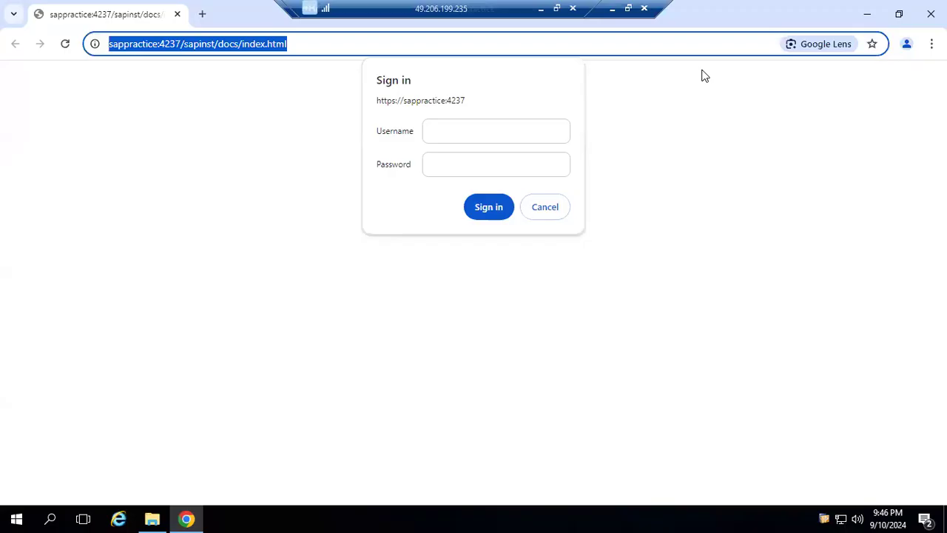
click(612, 9)
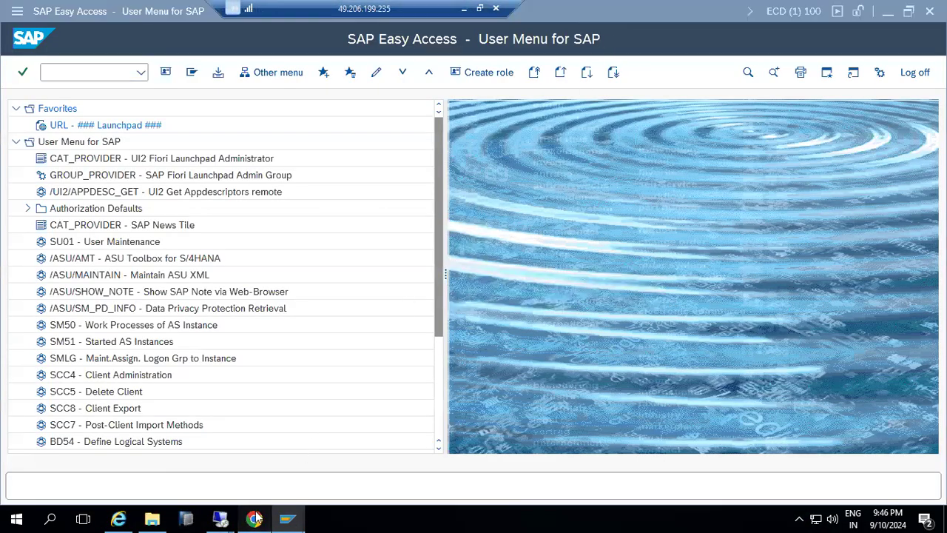
click(256, 518)
click(218, 43)
key(ctrl+v)
key(Return)
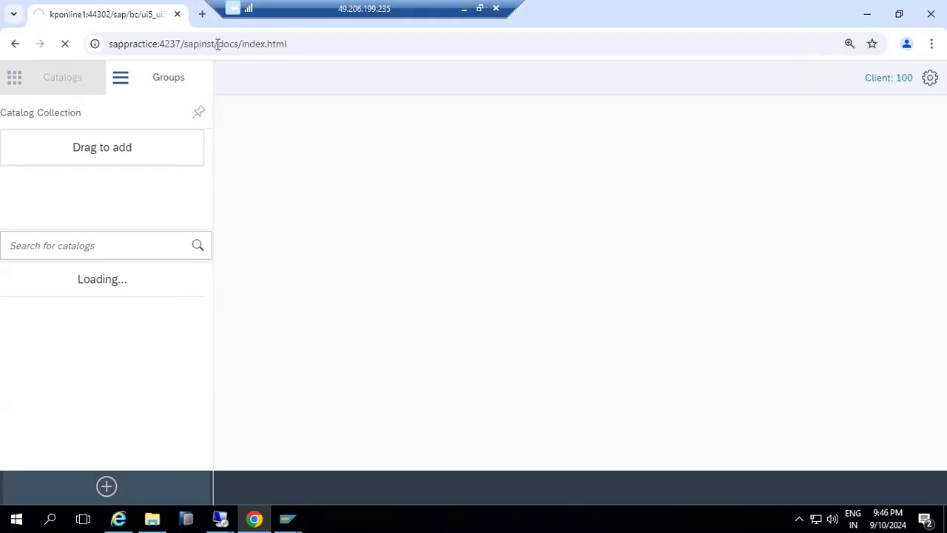
Return to the sappractice session and bring up the network connection status from the tray.
click(222, 518)
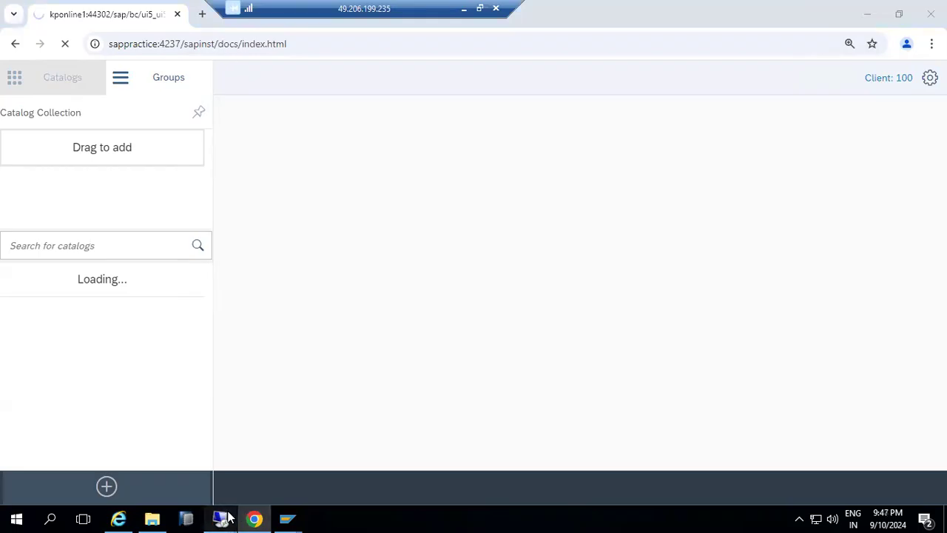
click(254, 462)
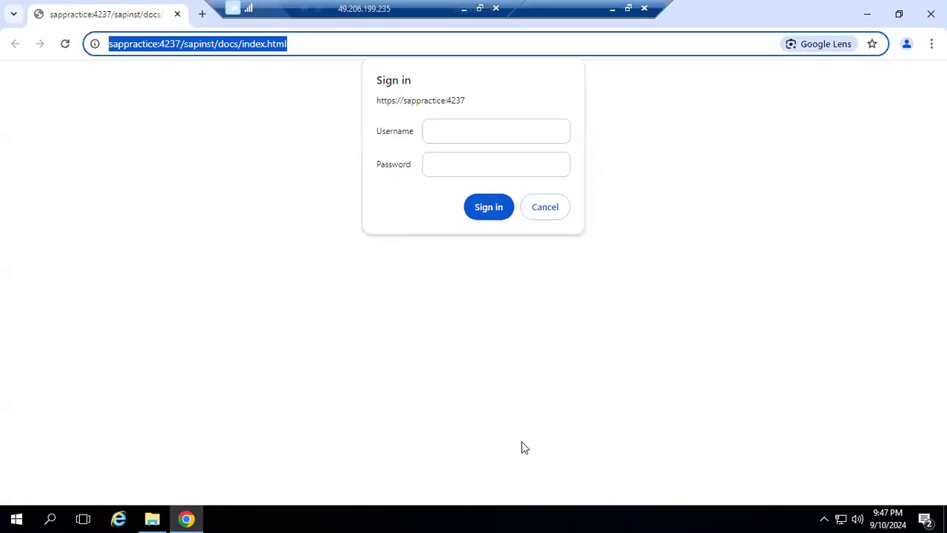
click(825, 518)
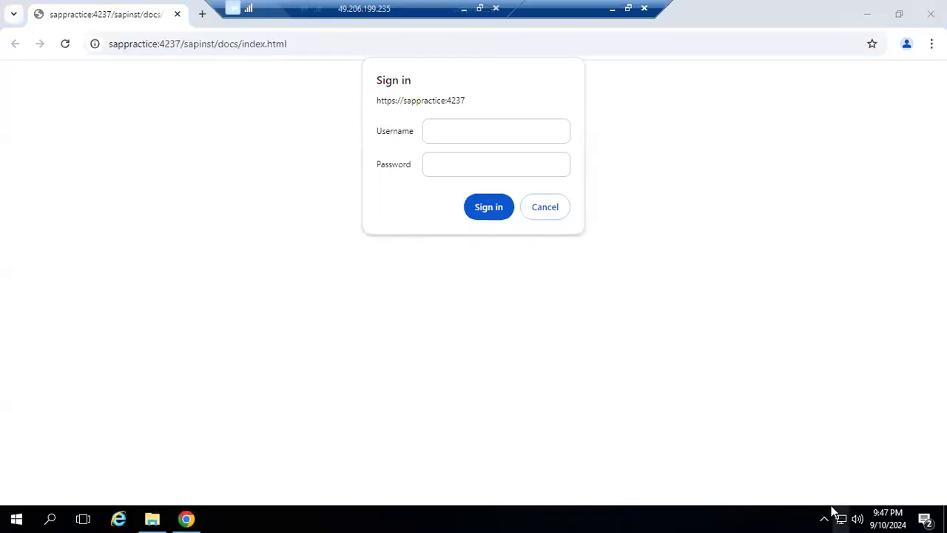
right_click(834, 513)
click(833, 509)
click(834, 511)
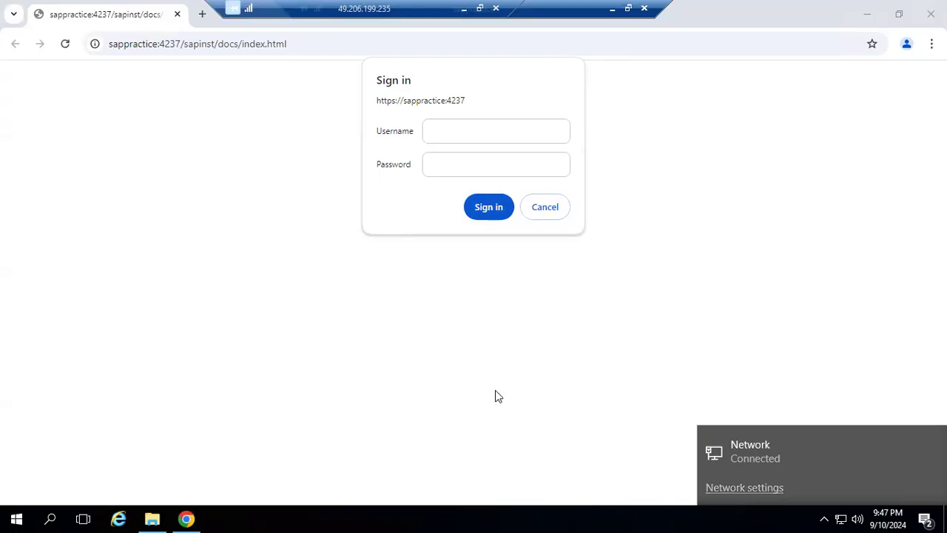
click(734, 489)
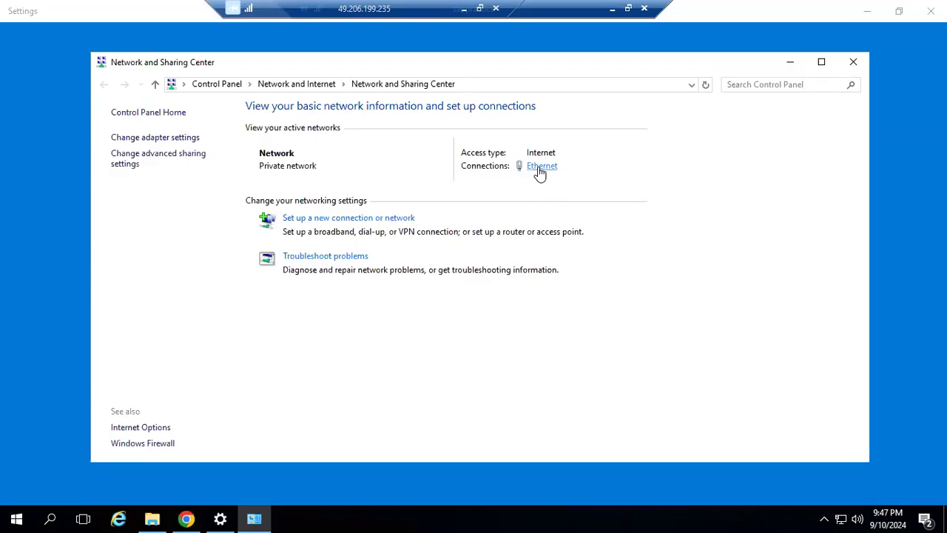
Read the Ethernet connection's IPv4 address in its details, then close the dialogs and return to Chrome.
click(540, 168)
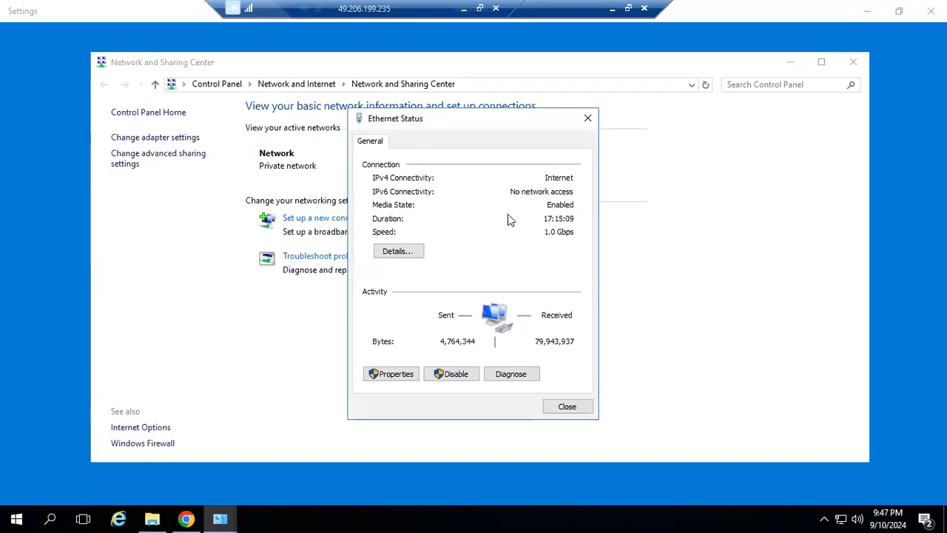
click(410, 252)
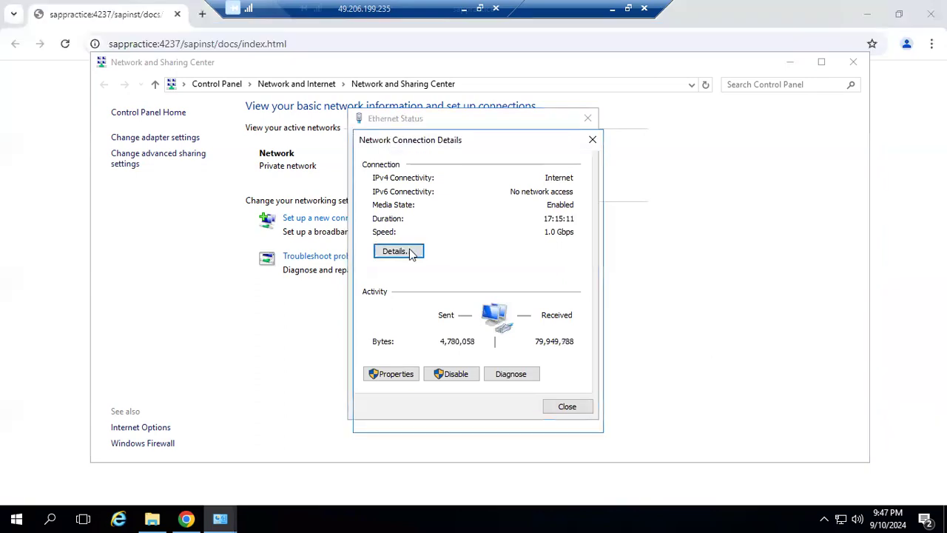
click(487, 246)
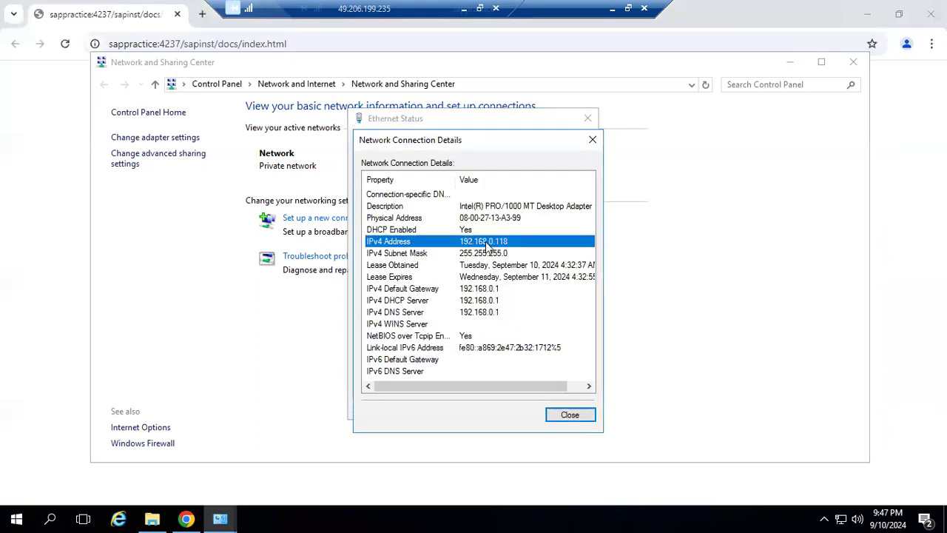
click(568, 416)
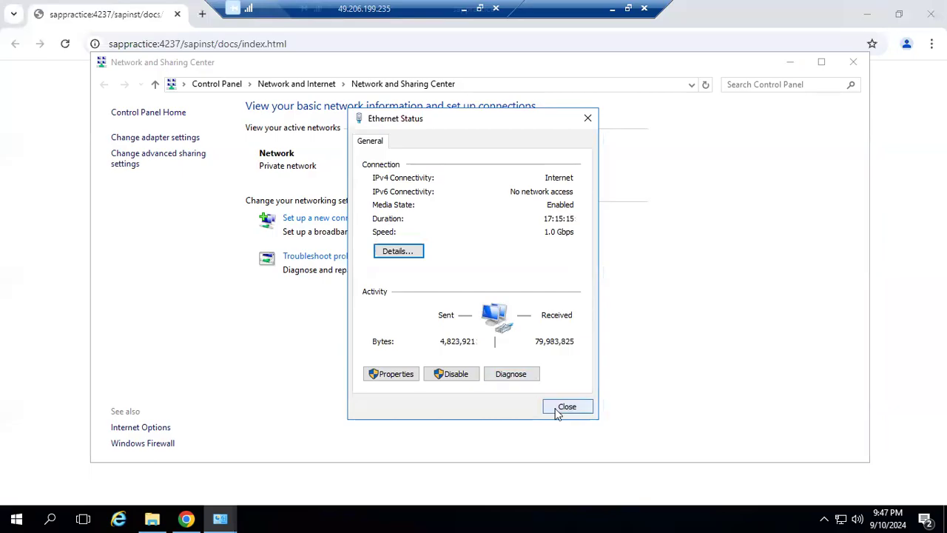
click(560, 409)
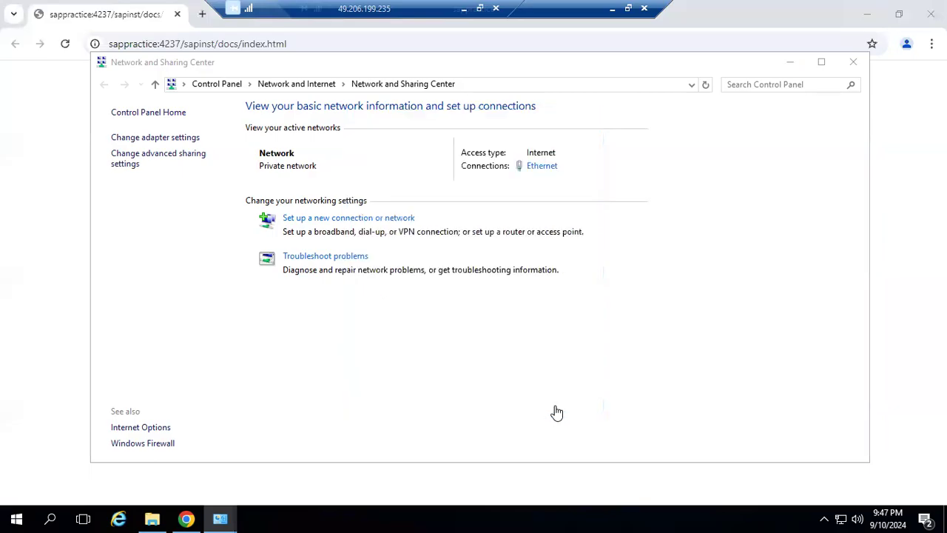
click(790, 62)
click(599, 23)
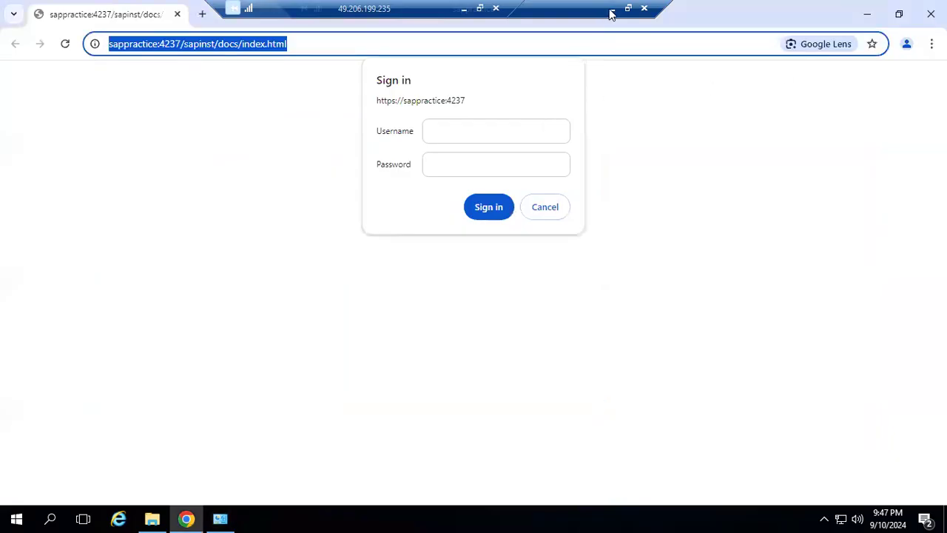
Open the recently used hosts file from Quick access in Notepad to view its entries.
drag(157, 46, 108, 37)
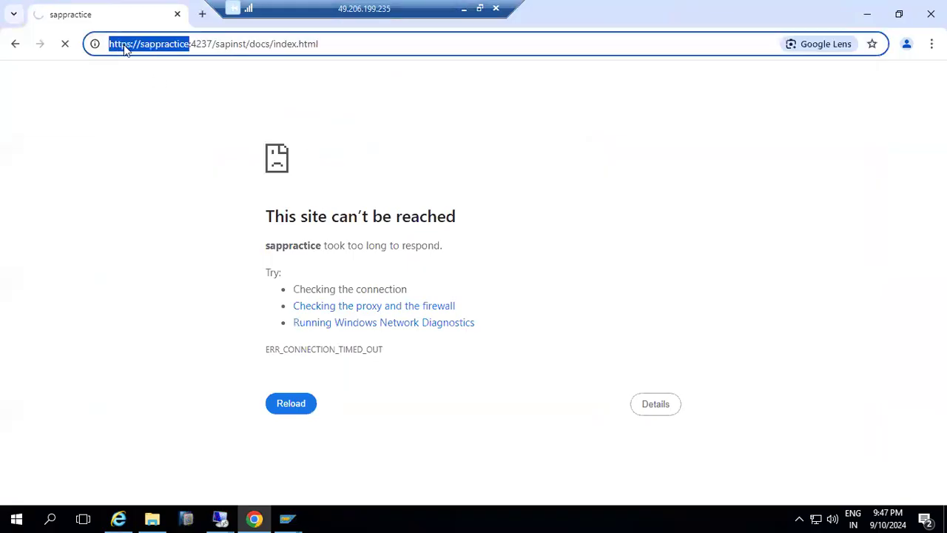
click(152, 518)
click(37, 295)
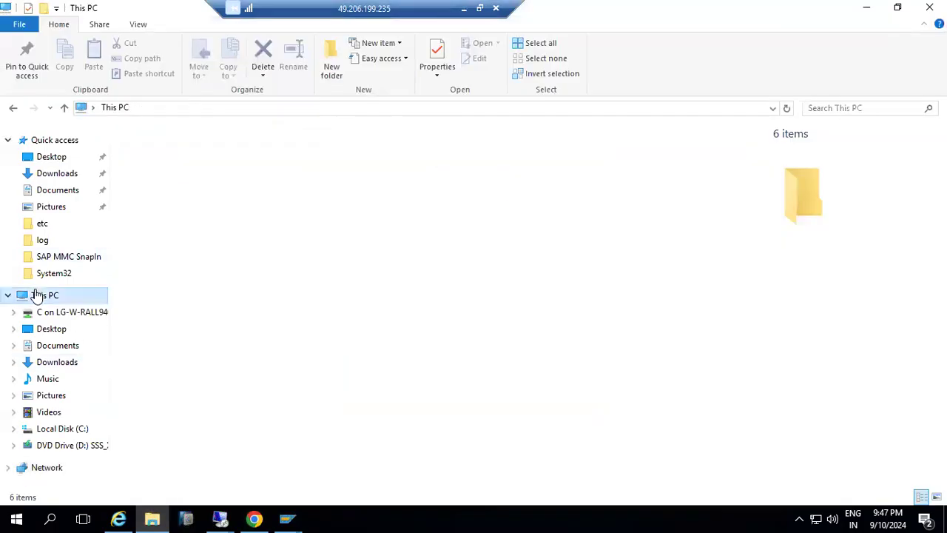
click(44, 140)
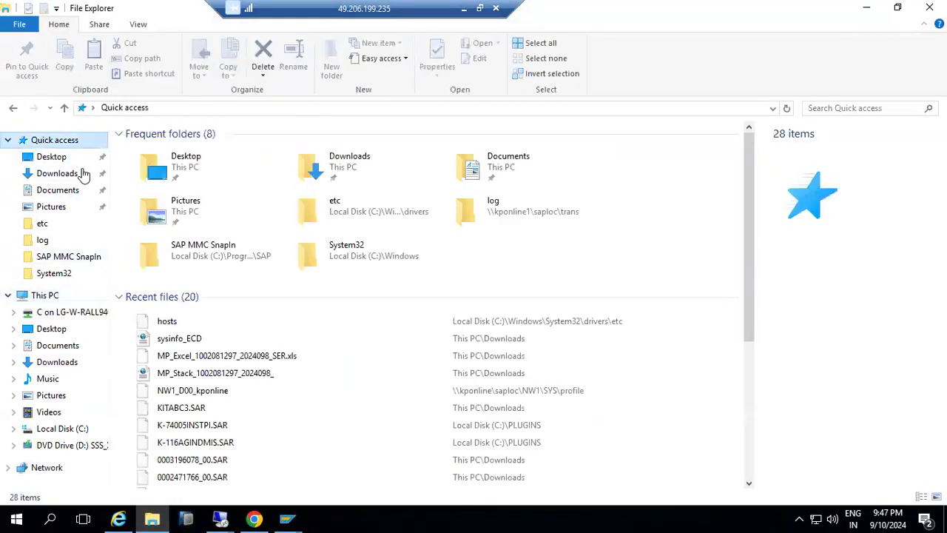
double_click(467, 321)
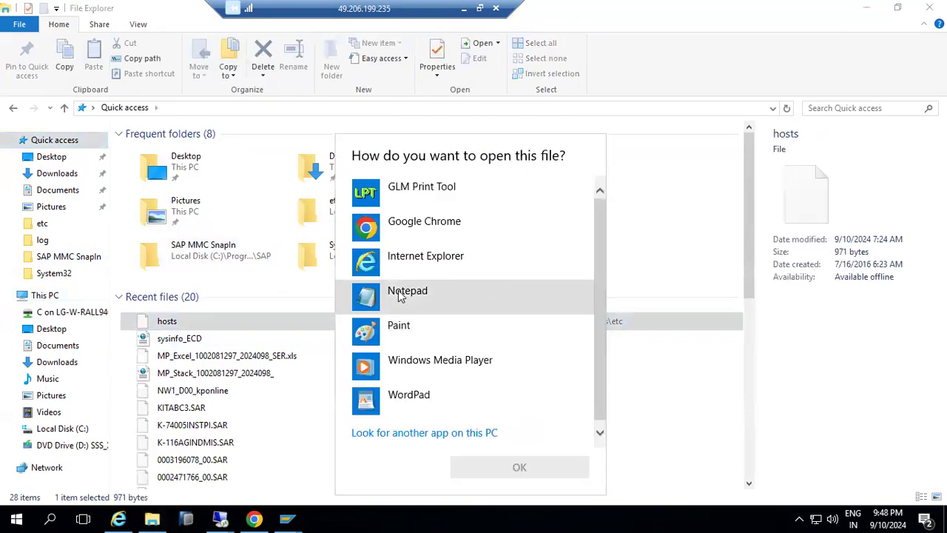
double_click(400, 296)
scroll(198, 365, down, 1)
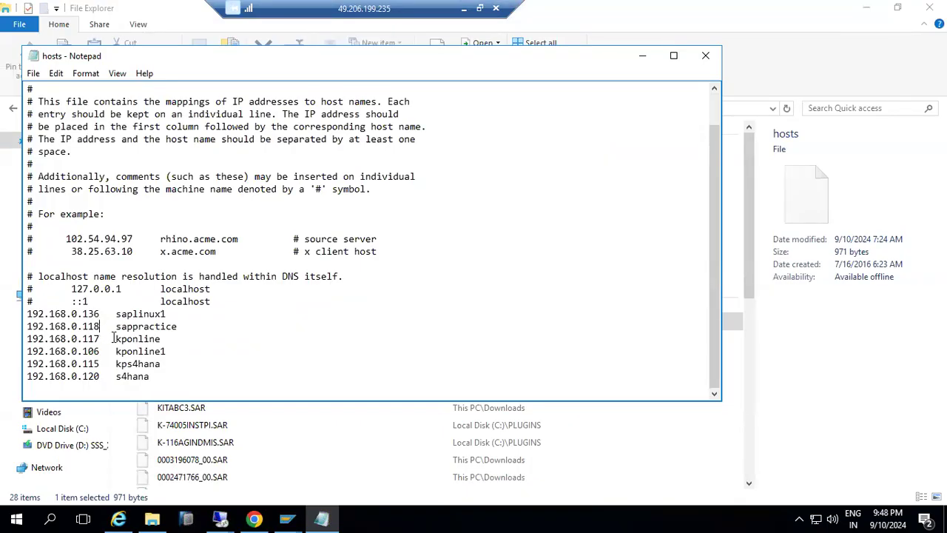
Compare the sappractice host name in Chrome's address with the hosts entry, then close Notepad.
click(254, 518)
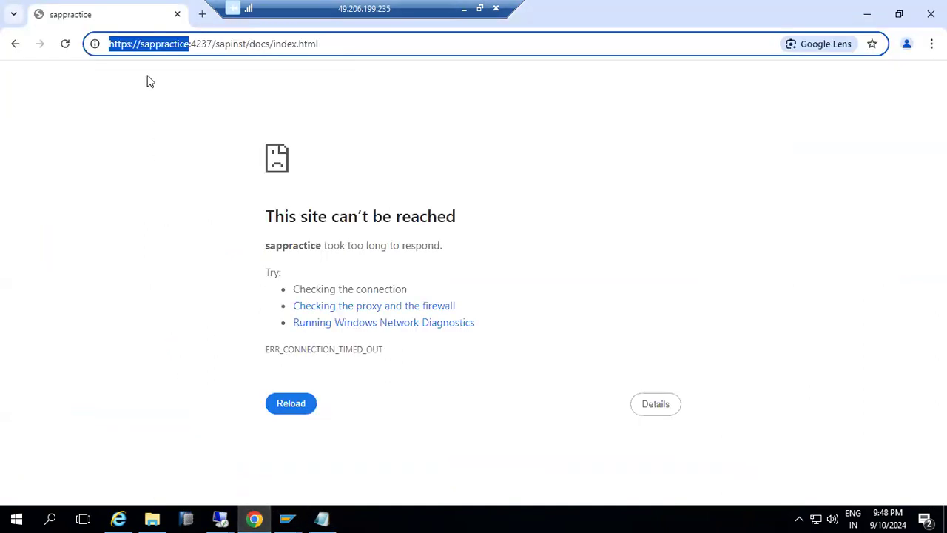
click(152, 46)
drag(140, 45, 189, 47)
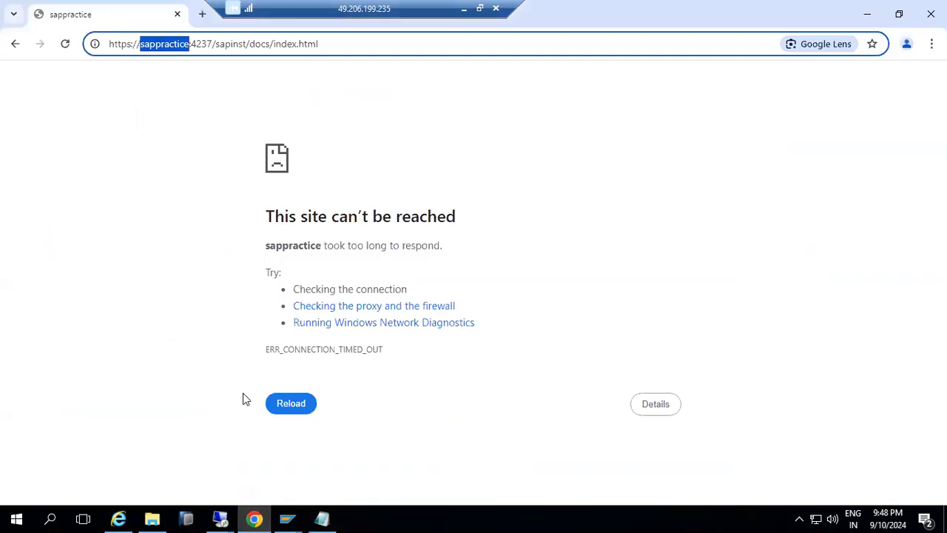
click(322, 519)
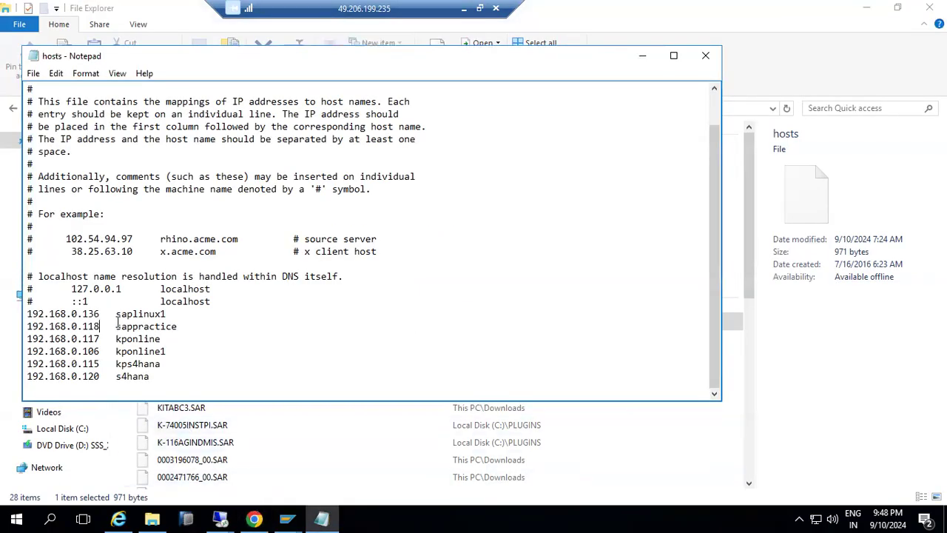
drag(116, 325, 176, 328)
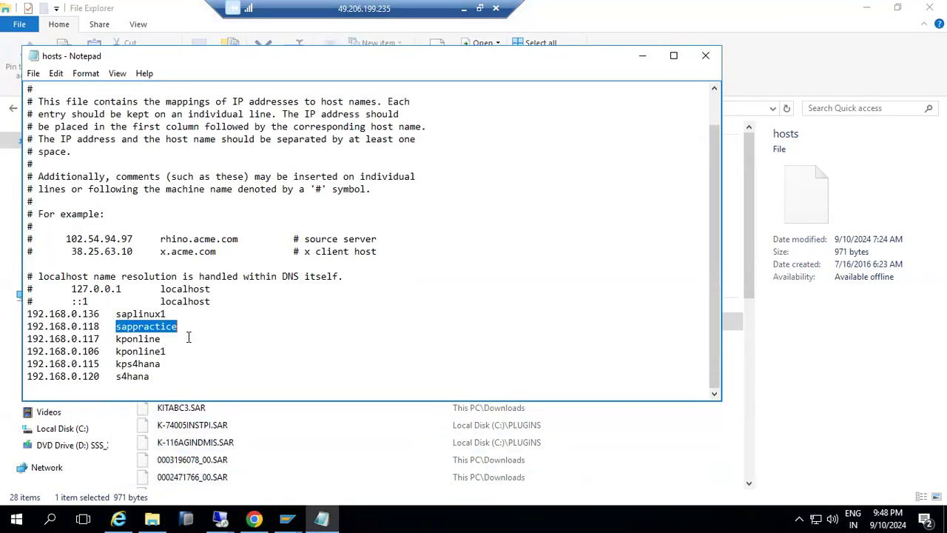
key(Right)
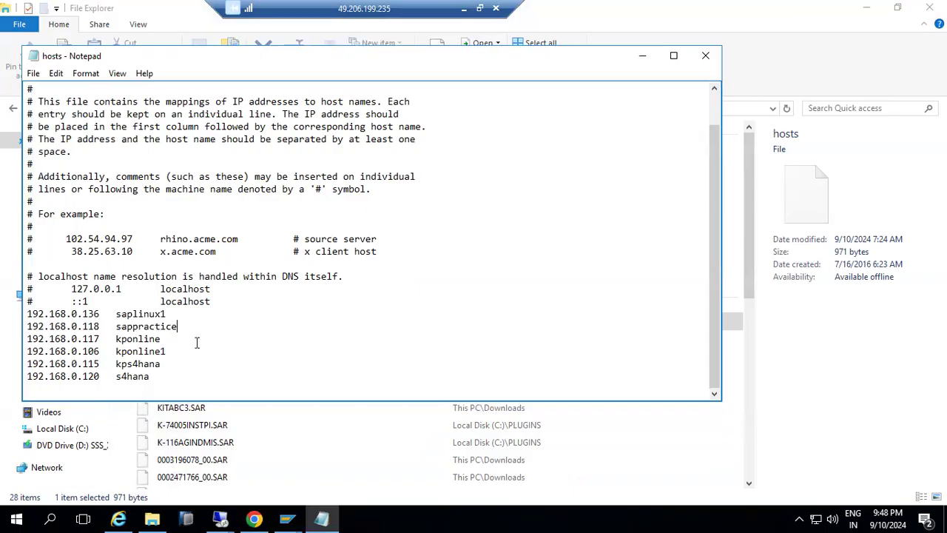
click(705, 55)
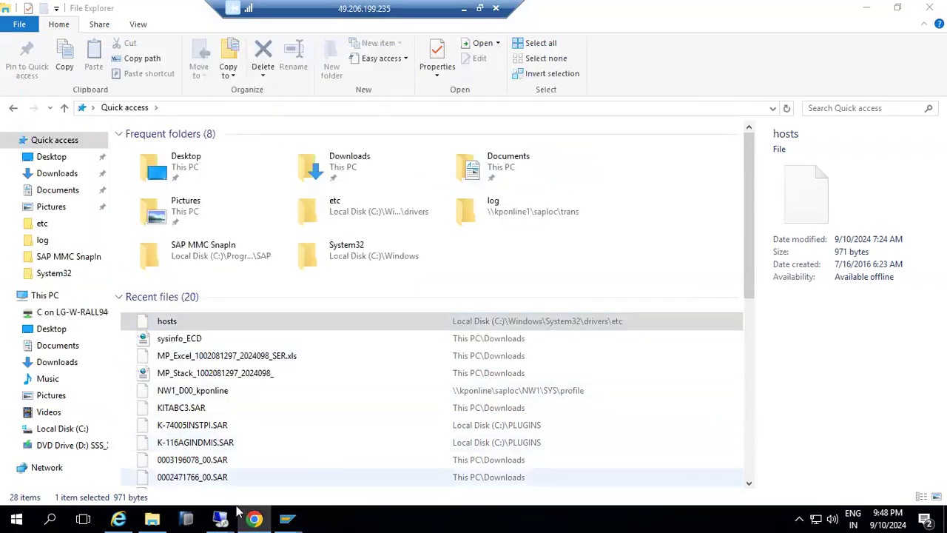
Reload the sappractice page in Chrome and bring its sign-in window to the front.
click(254, 518)
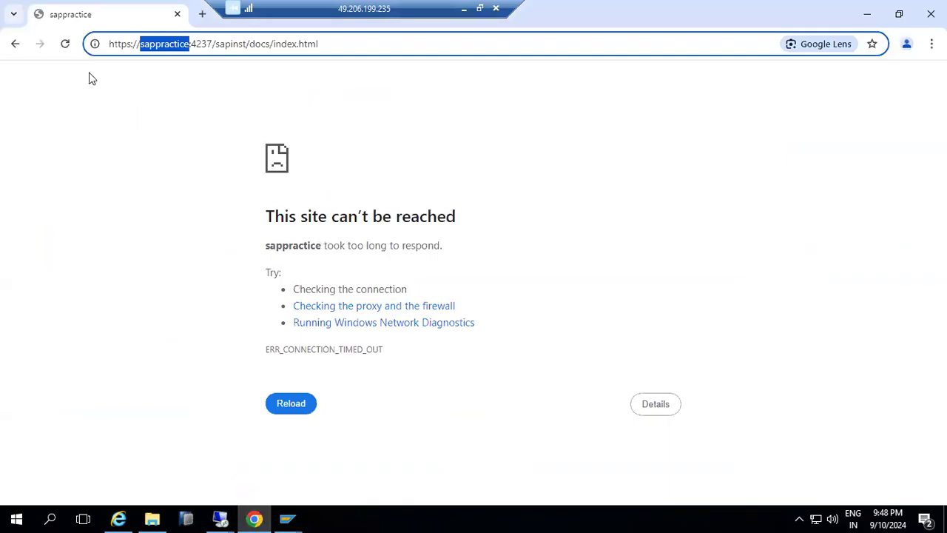
click(66, 44)
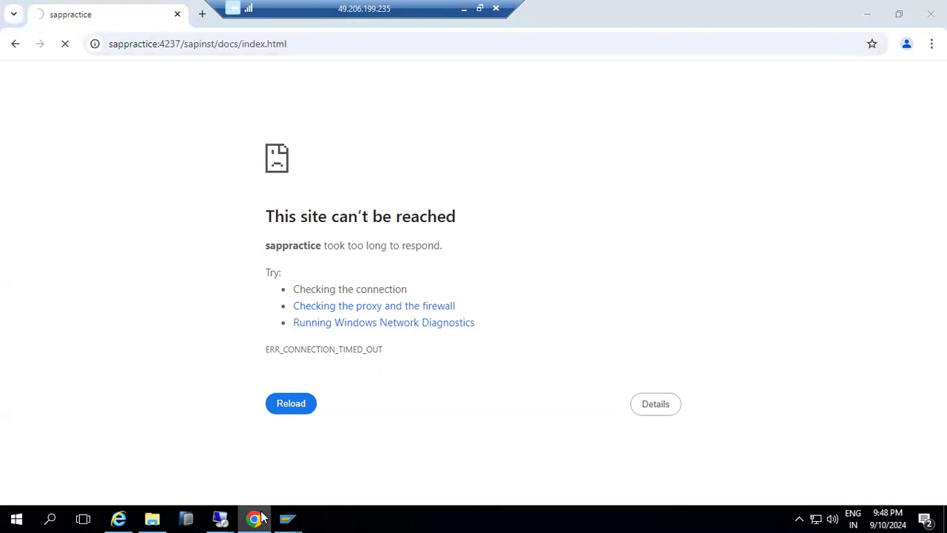
click(255, 518)
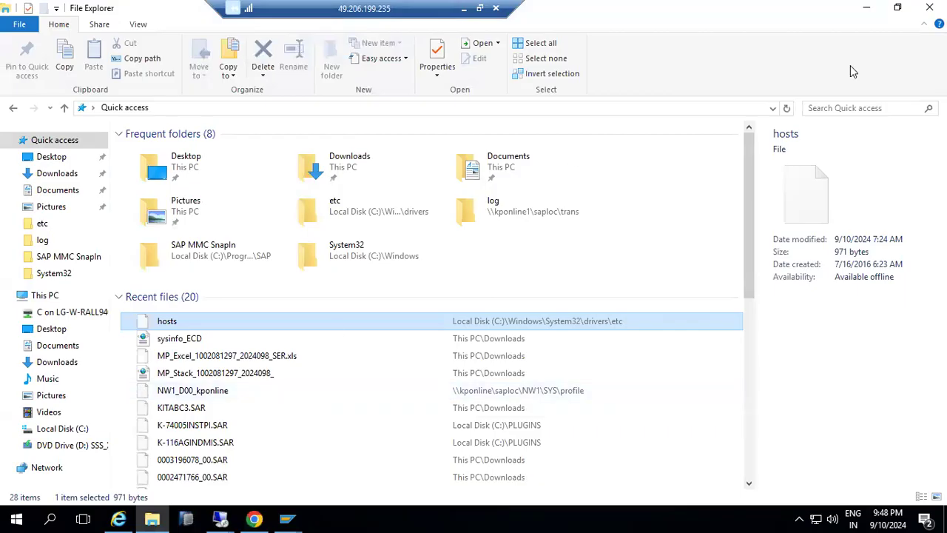
click(228, 518)
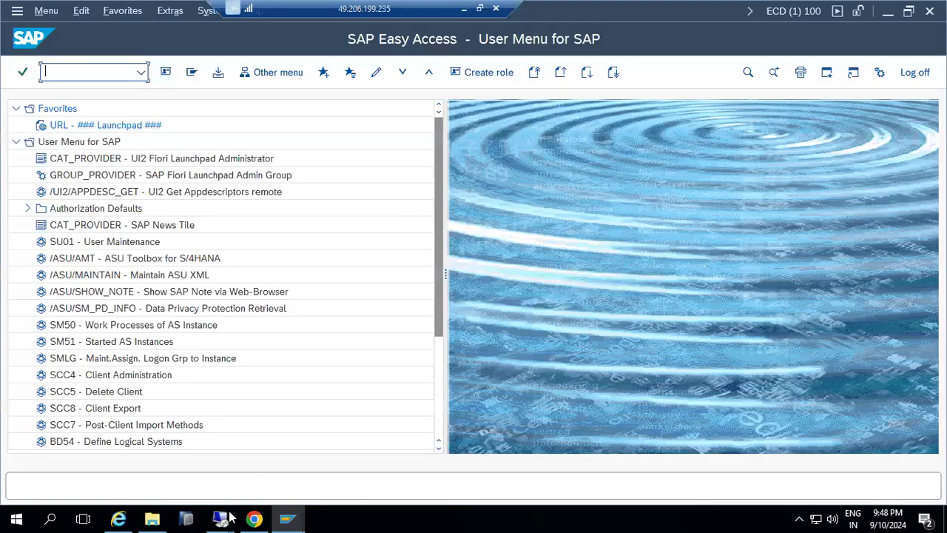
mouse_move(229, 518)
click(300, 461)
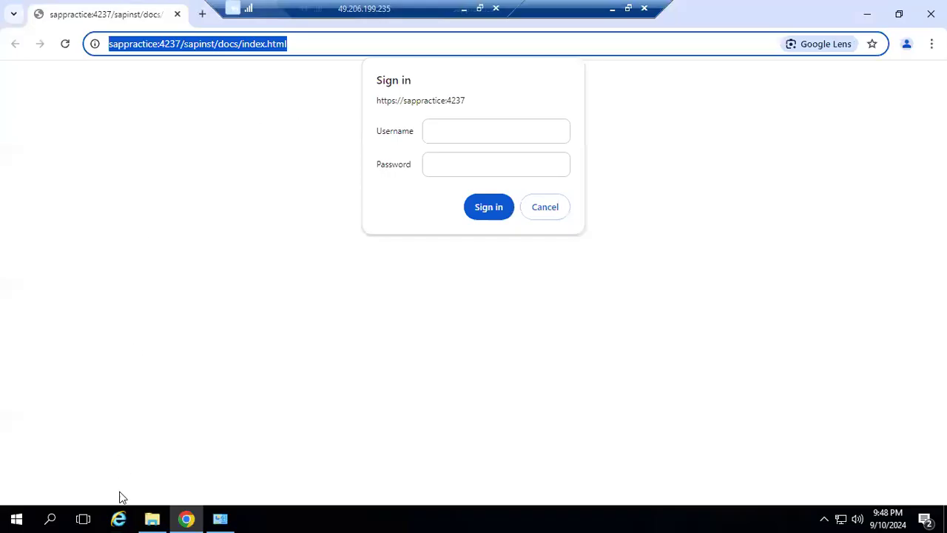
click(152, 518)
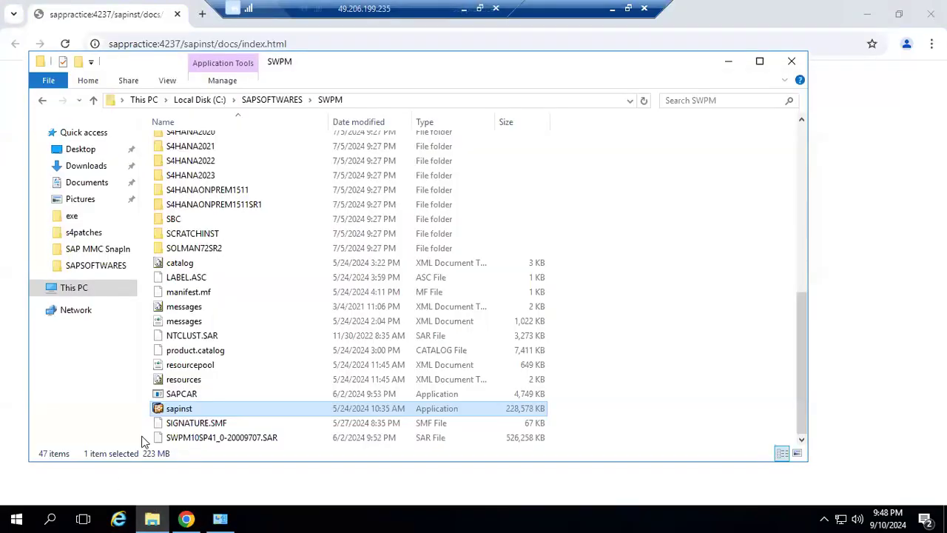
click(89, 133)
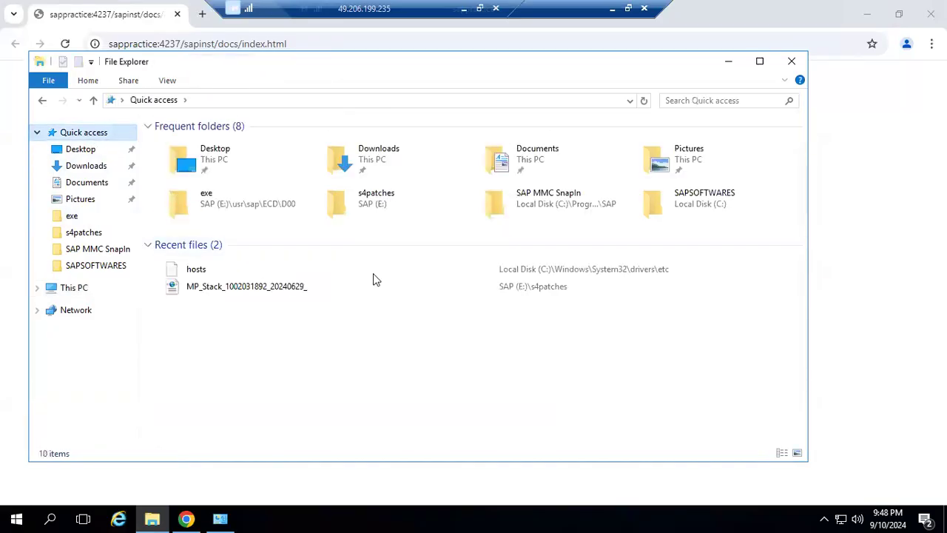
click(526, 273)
double_click(525, 273)
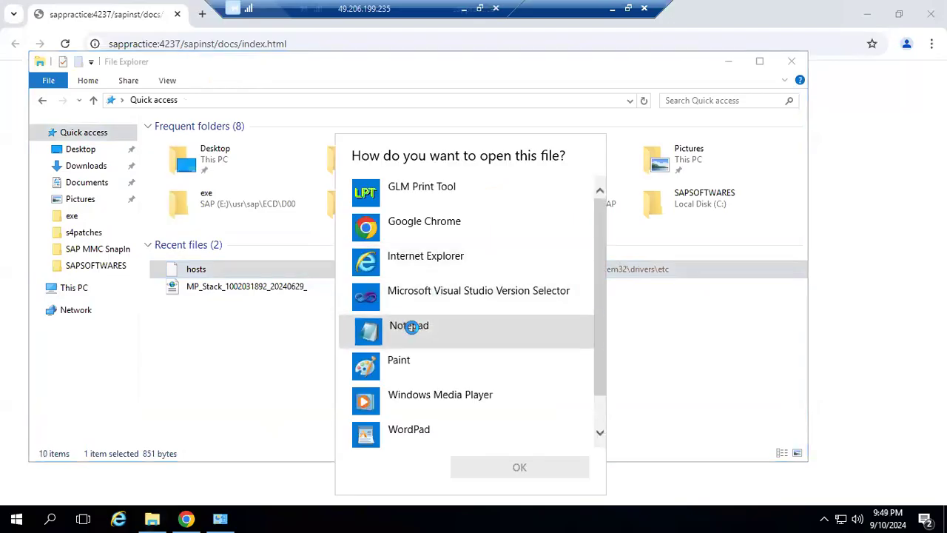
double_click(412, 327)
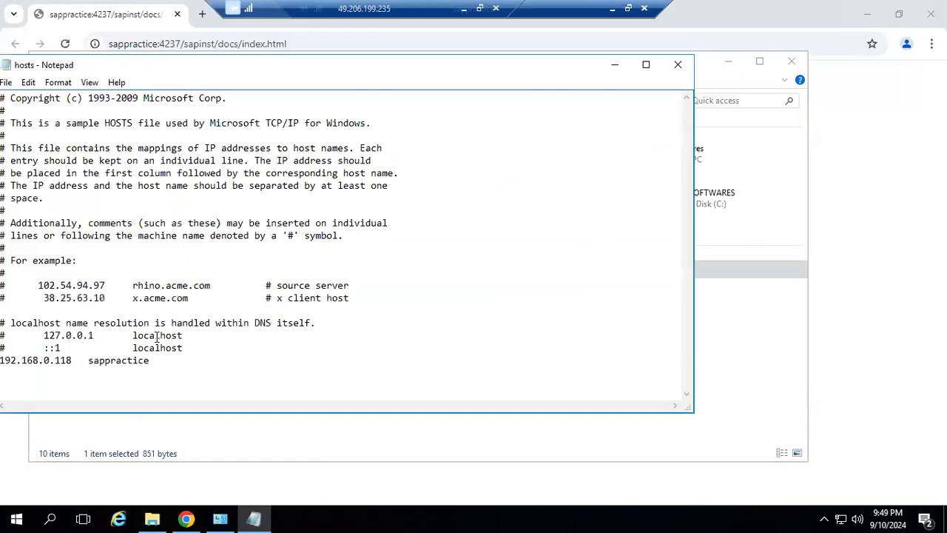
drag(6, 359, 156, 365)
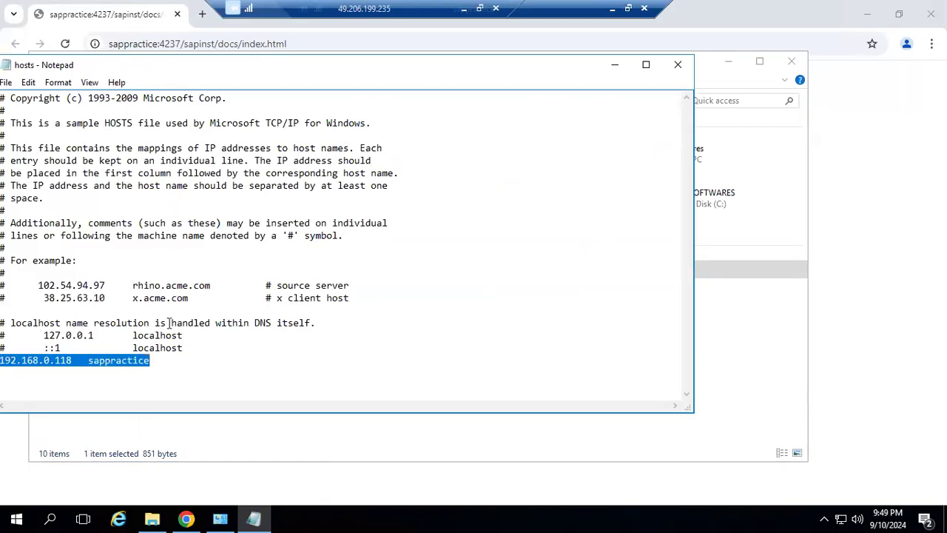
drag(219, 74, 310, 68)
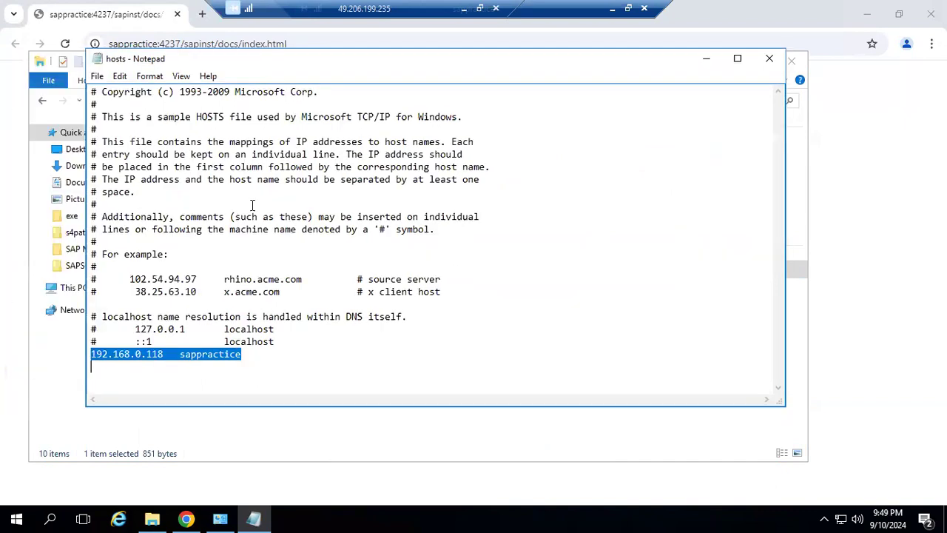
click(165, 355)
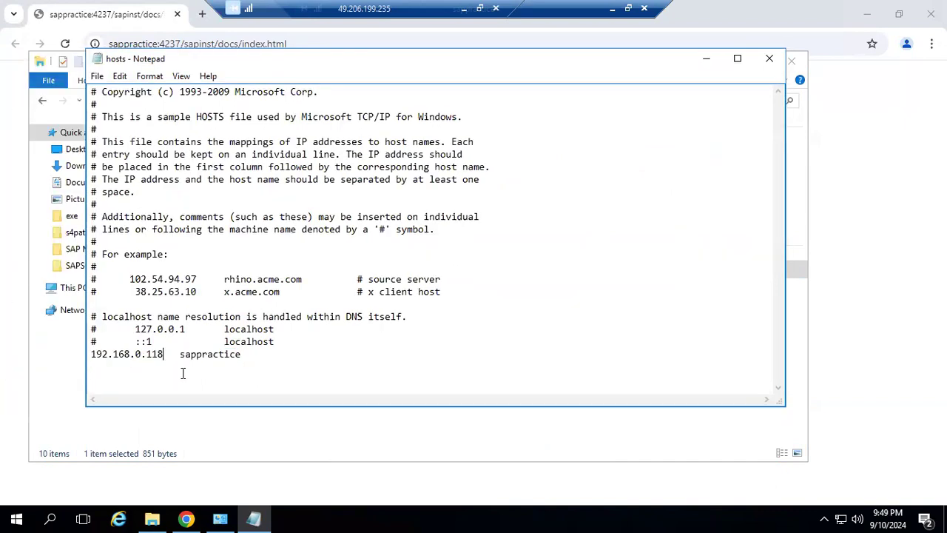
click(769, 59)
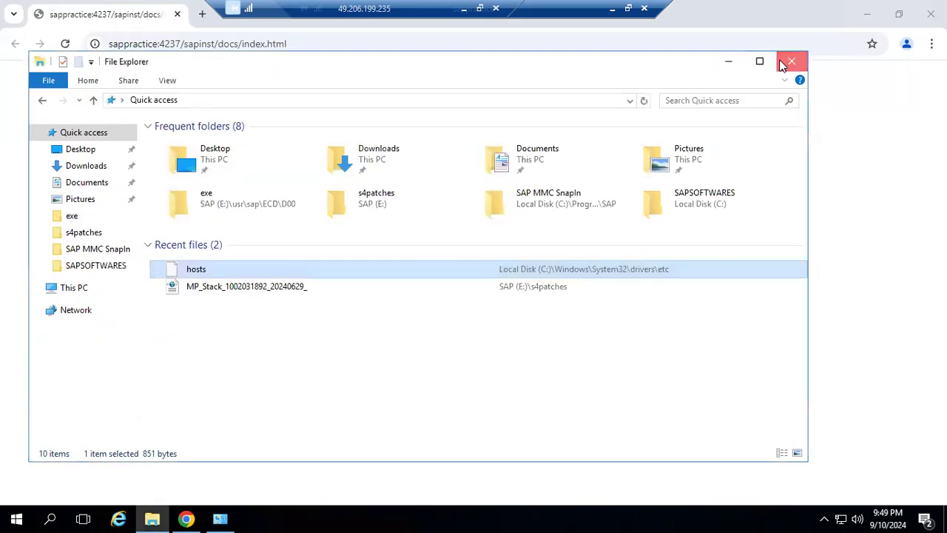
click(784, 63)
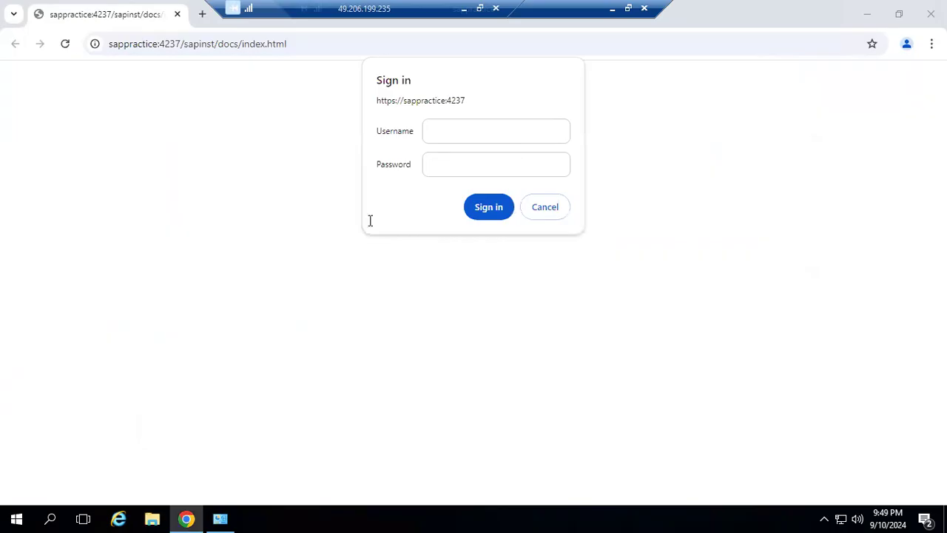
Run 'ping sappractice' in Command Prompt, check the replies, and close the console.
click(52, 518)
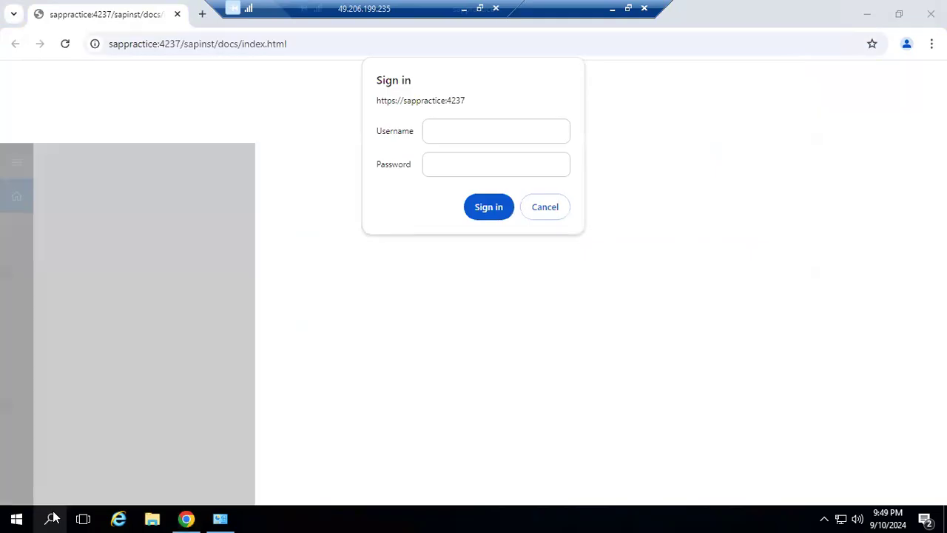
text(c)
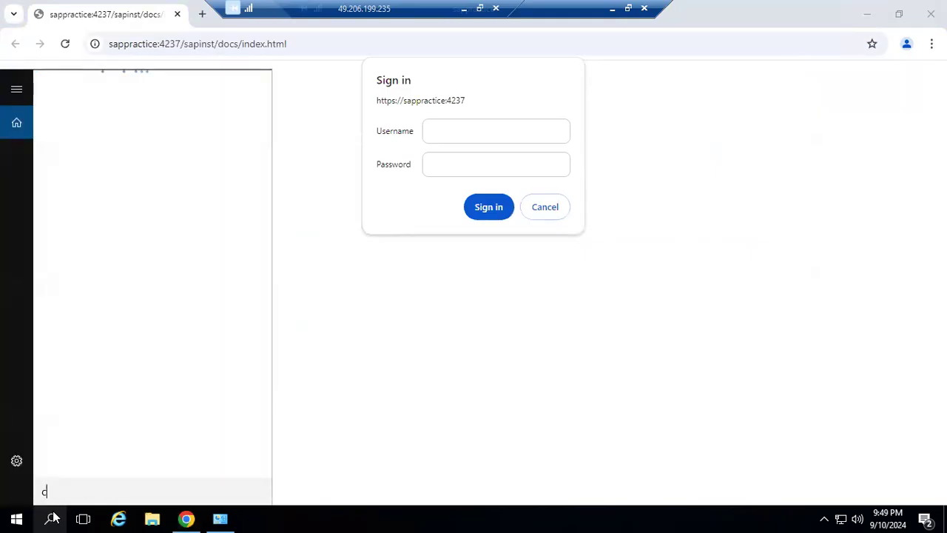
text(md)
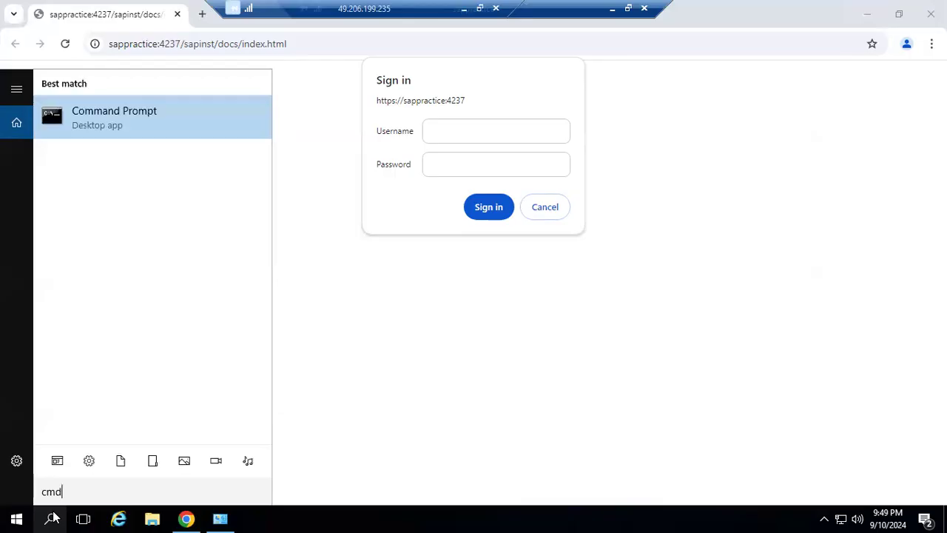
key(Return)
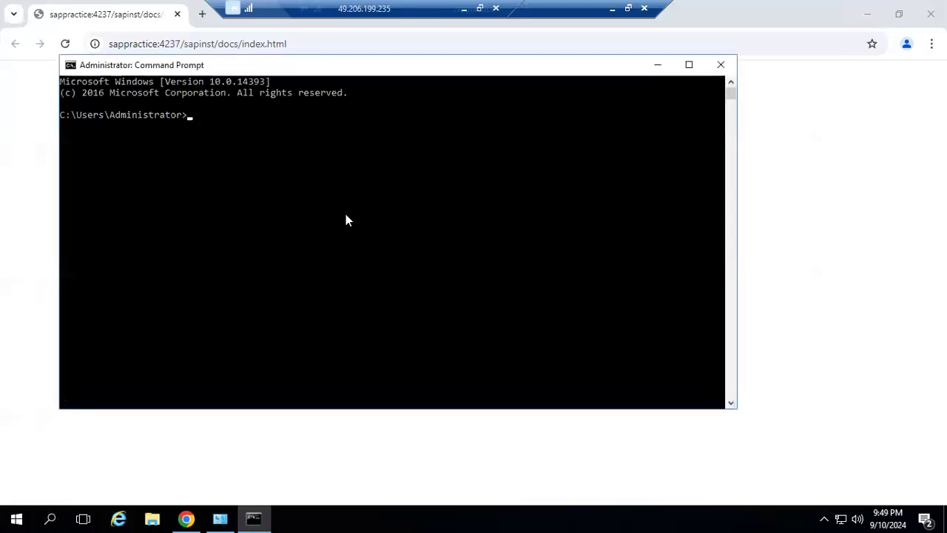
text(ping sappractice)
key(Return)
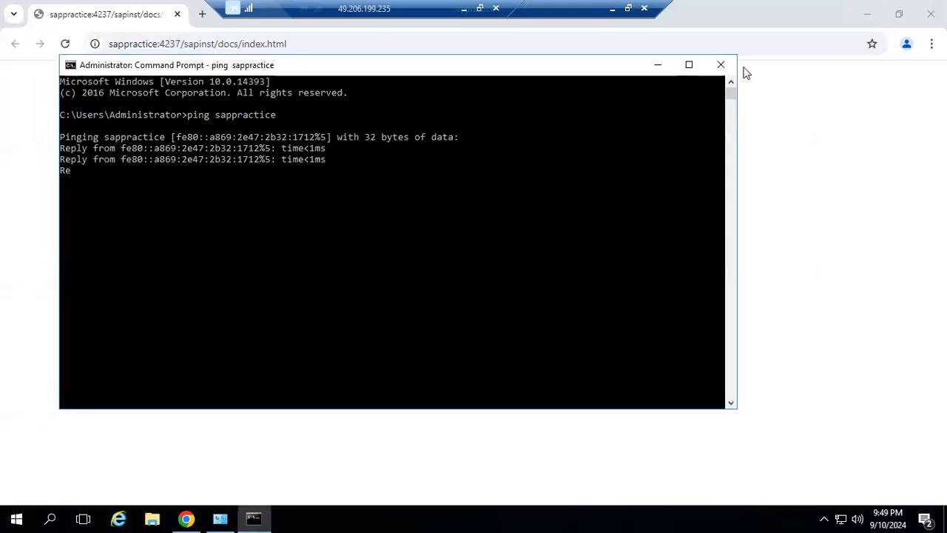
click(722, 66)
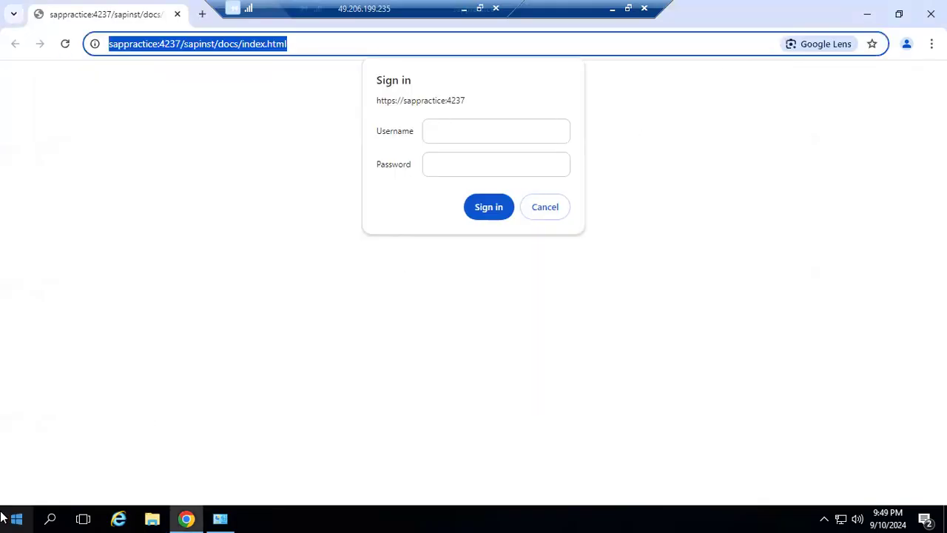
Launch Windows Firewall with Advanced Security from a 'fire' search.
click(31, 518)
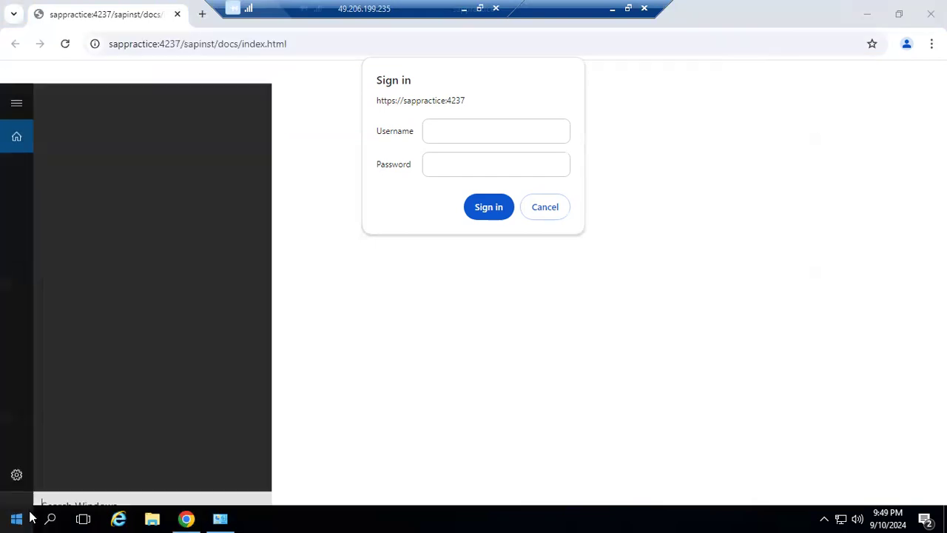
text(f)
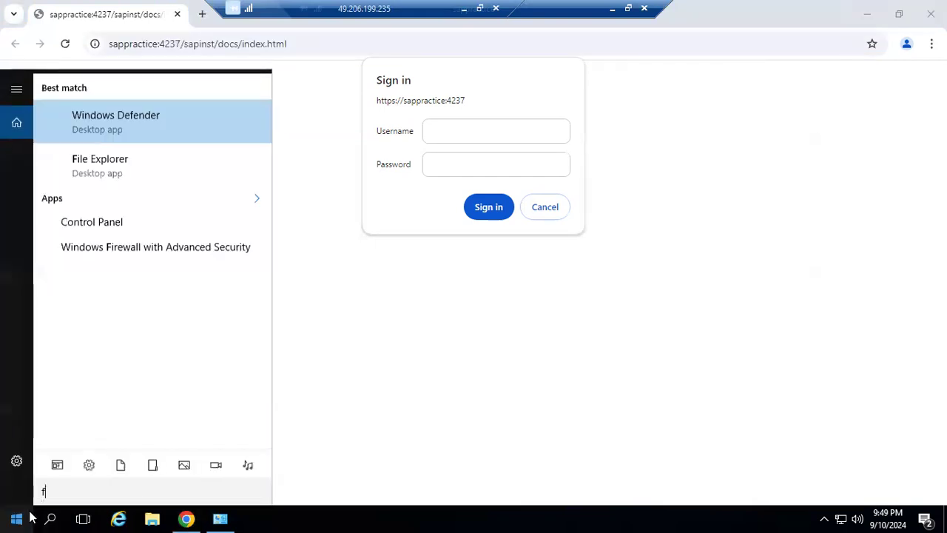
text(ire)
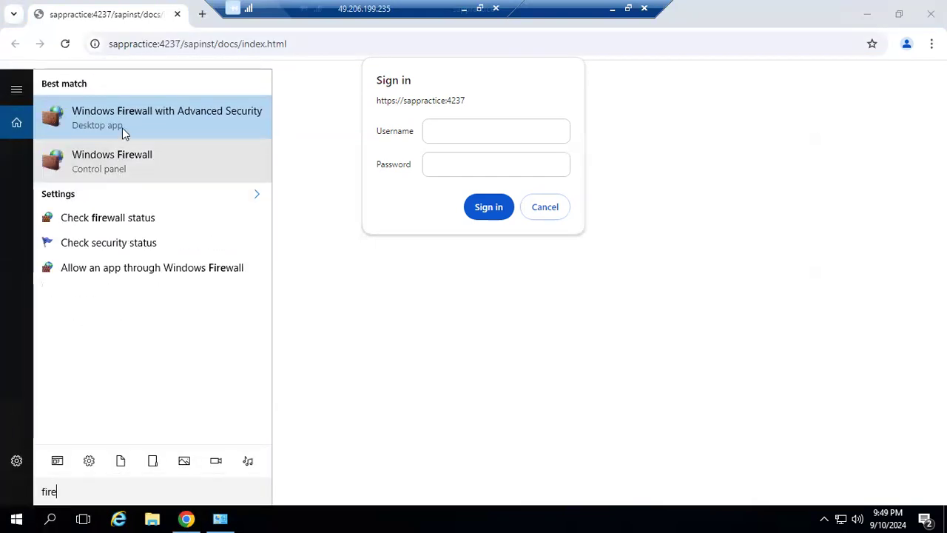
click(115, 120)
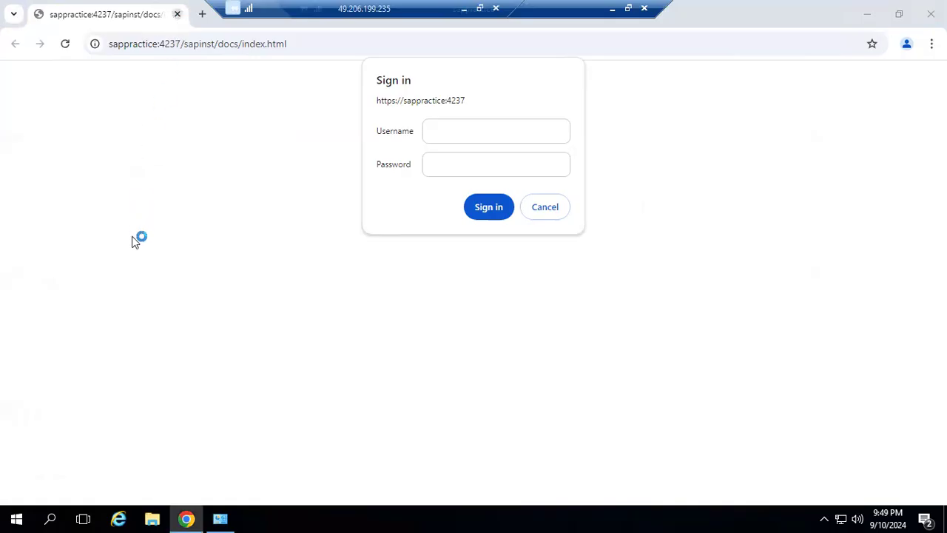
key(alt+F4)
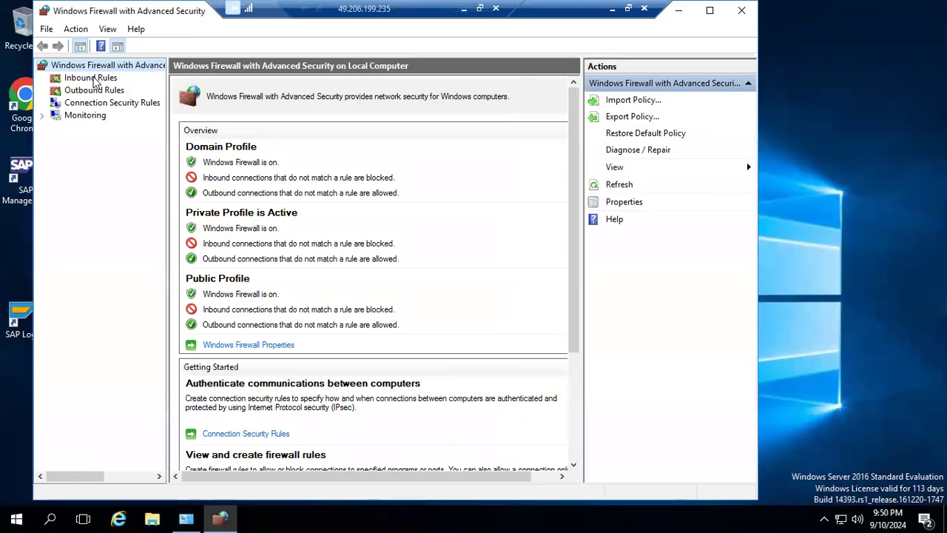
Set the inbound rule 'in' local ports to 3200,1129,4237 and save it.
click(90, 78)
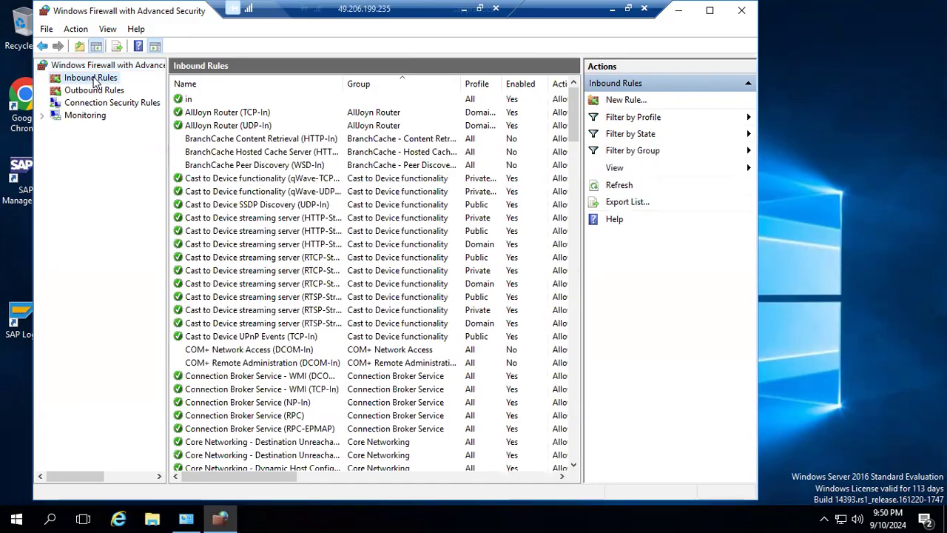
click(189, 99)
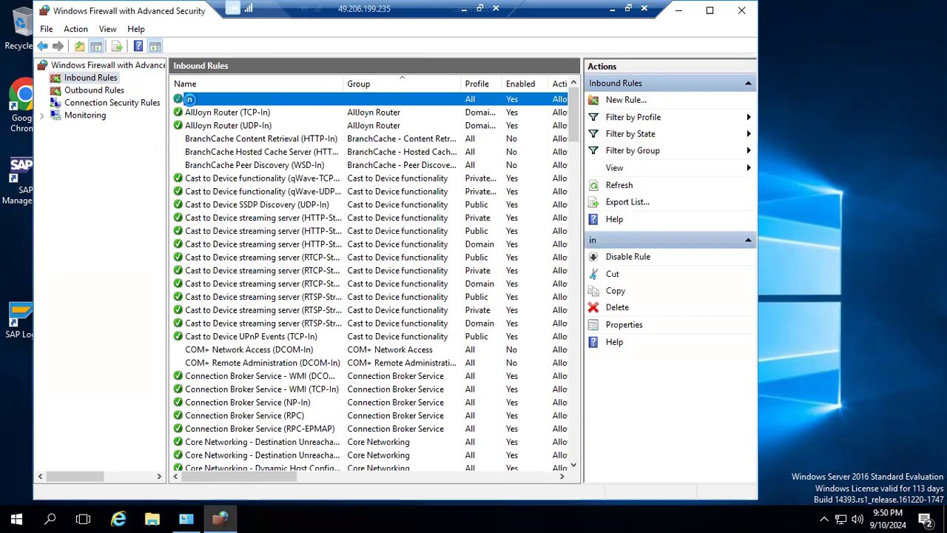
double_click(188, 99)
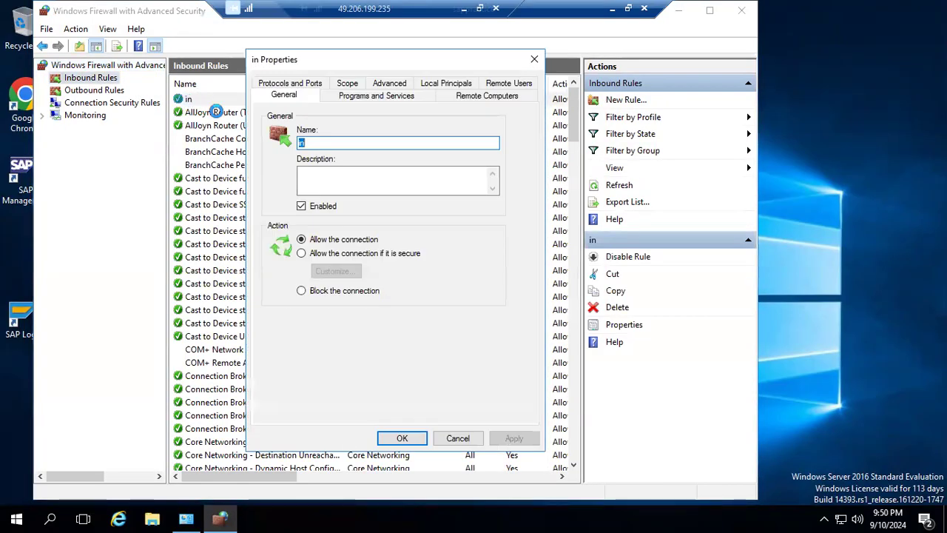
click(276, 84)
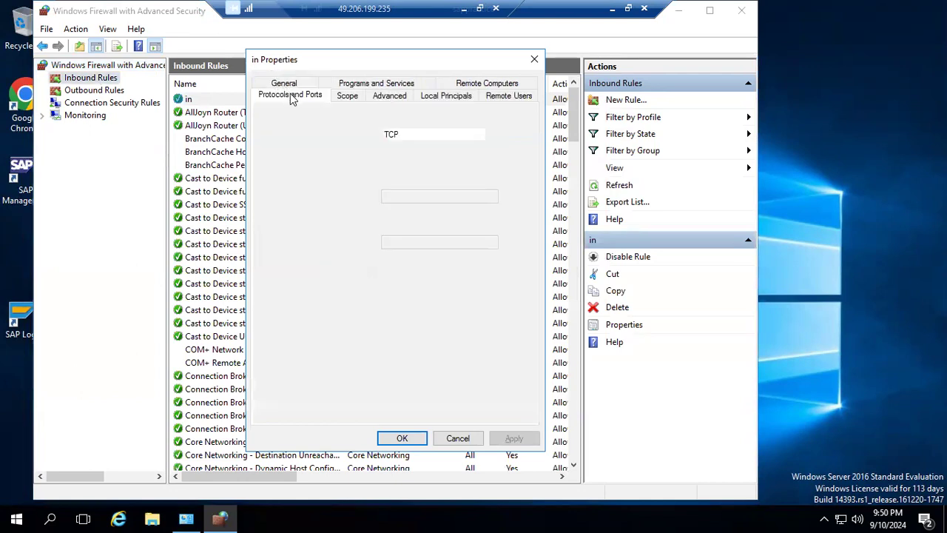
click(422, 197)
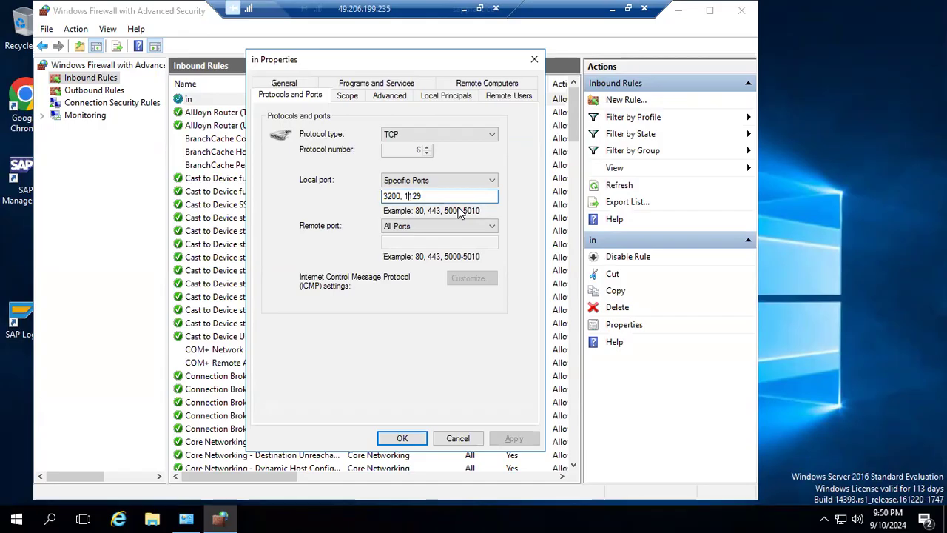
key(Left)
key(BackSpace)
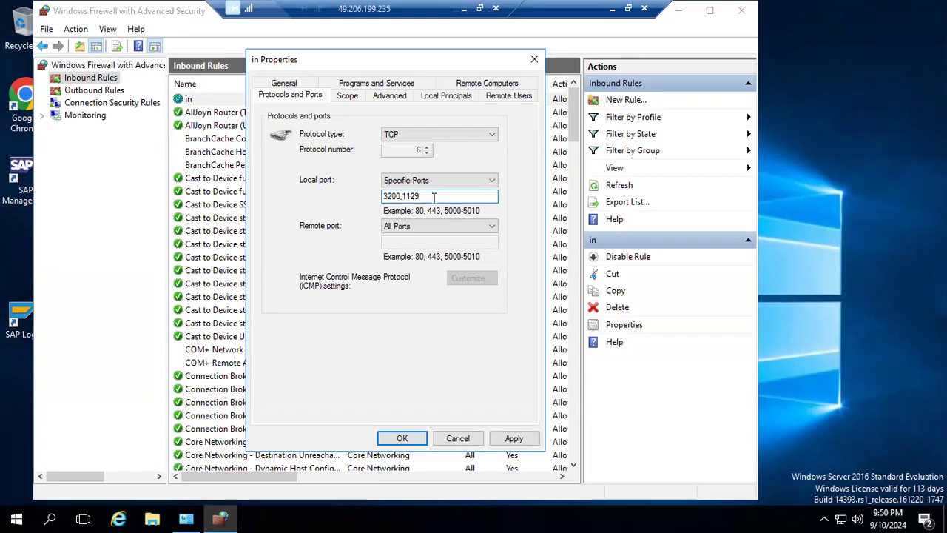
text(,4237)
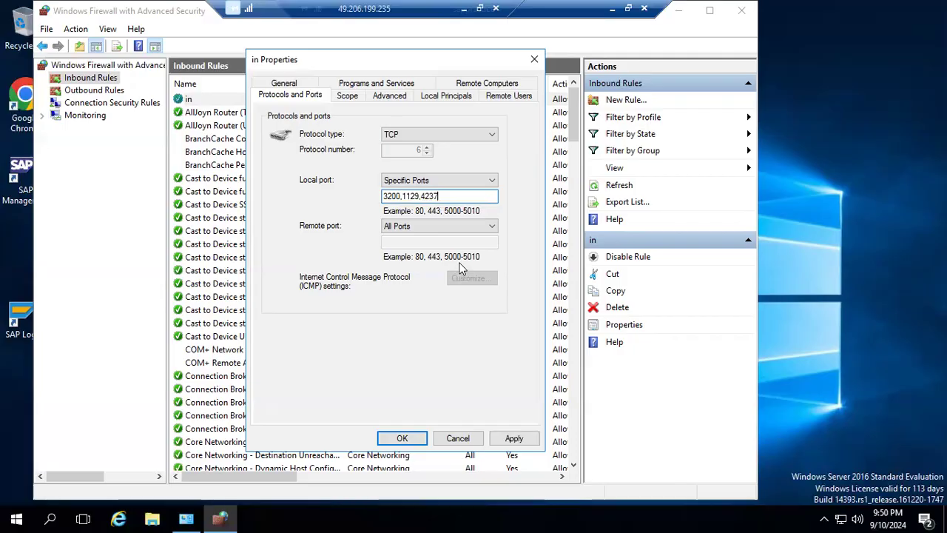
click(395, 437)
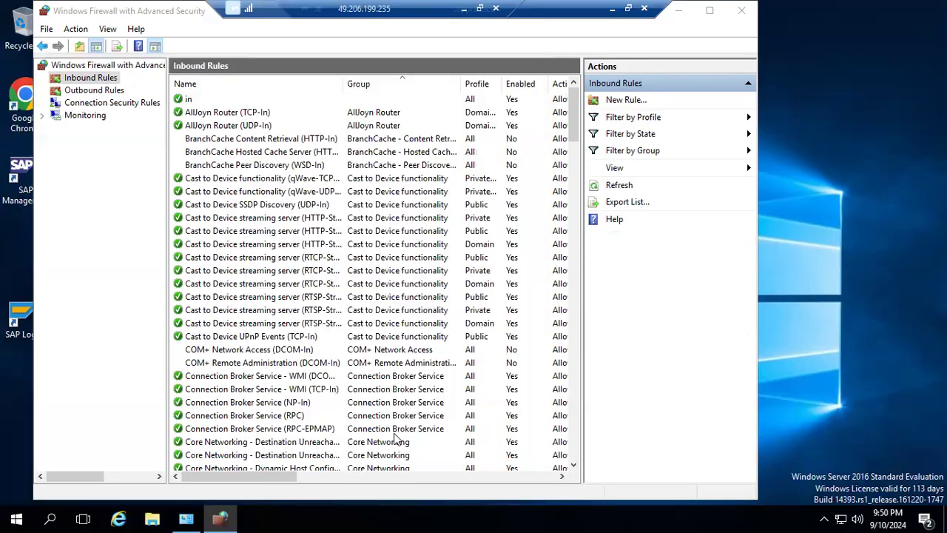
click(679, 10)
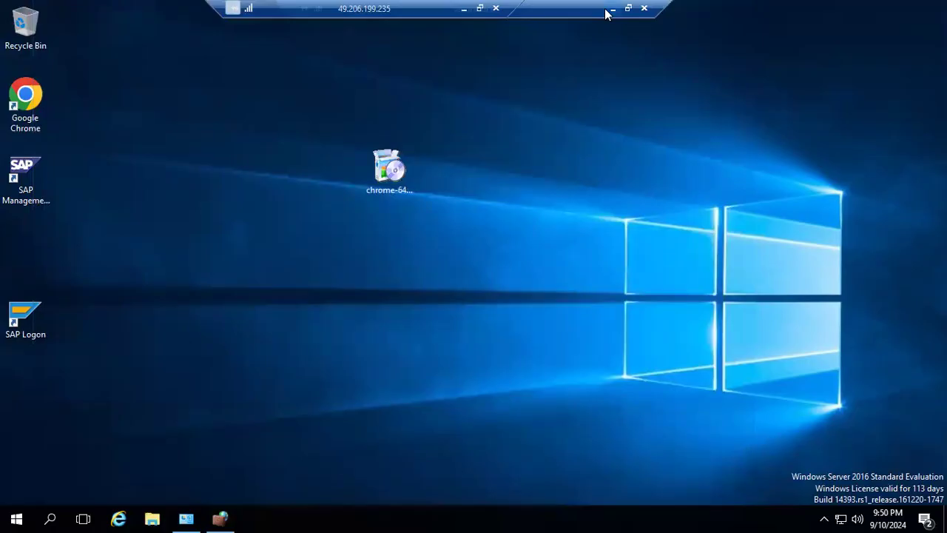
click(612, 9)
Reload the installer page and proceed to sappractice past the certificate warning.
click(255, 519)
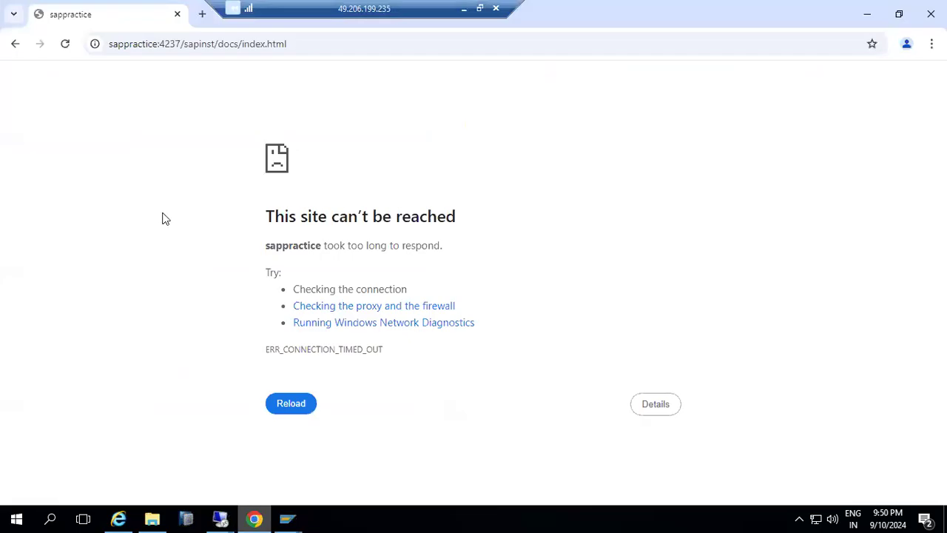
click(65, 44)
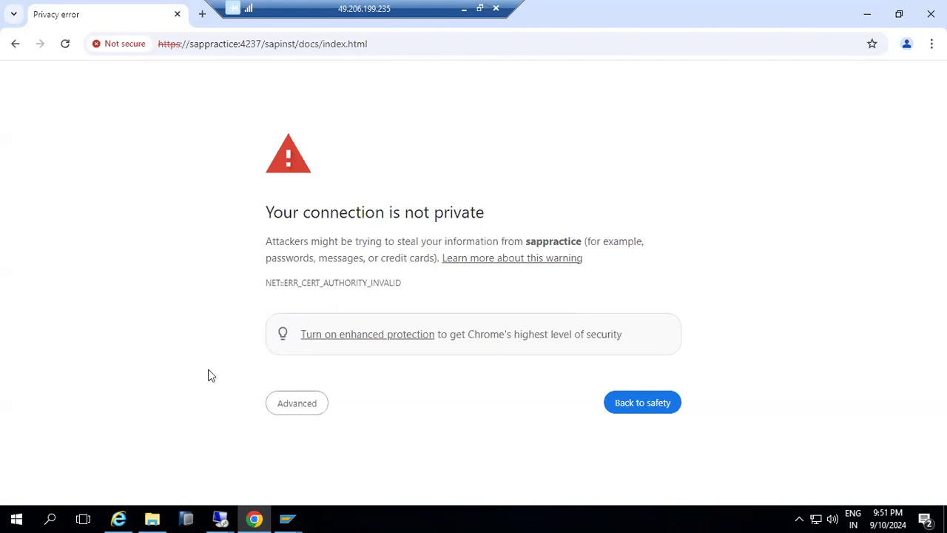
click(300, 406)
scroll(370, 452, down, 1)
click(353, 463)
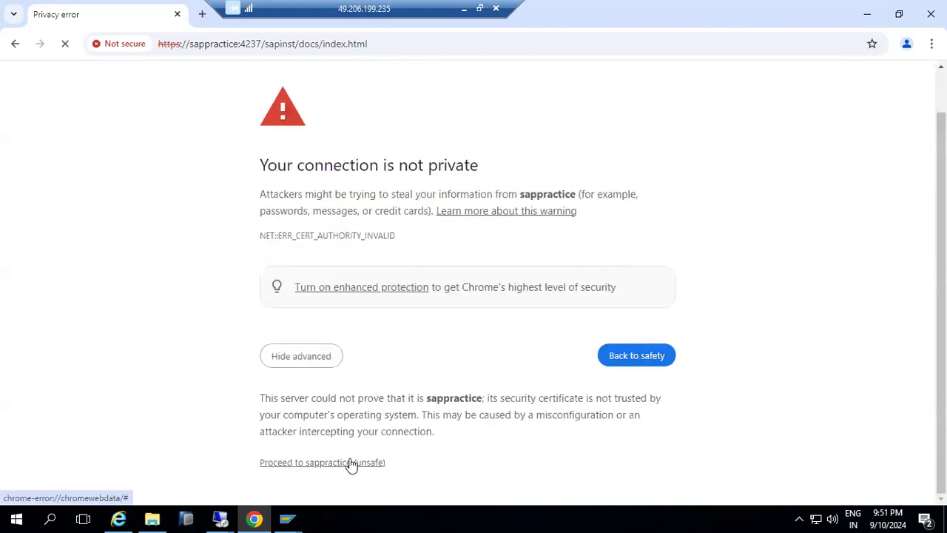
Sign in as Administrator with the account password.
text(Administrator)
key(Tab)
text(********)
key(Return)
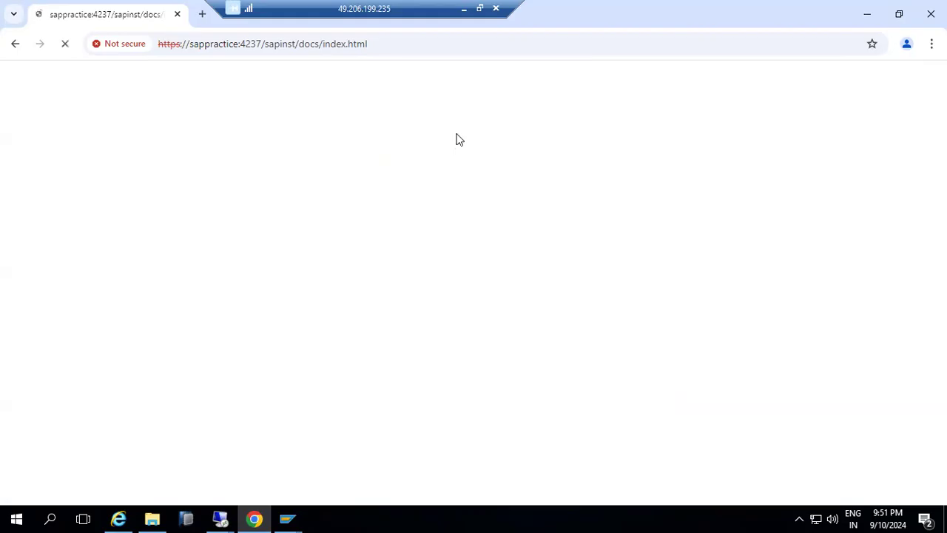
Log off from SAP Easy Access and confirm.
mouse_move(256, 519)
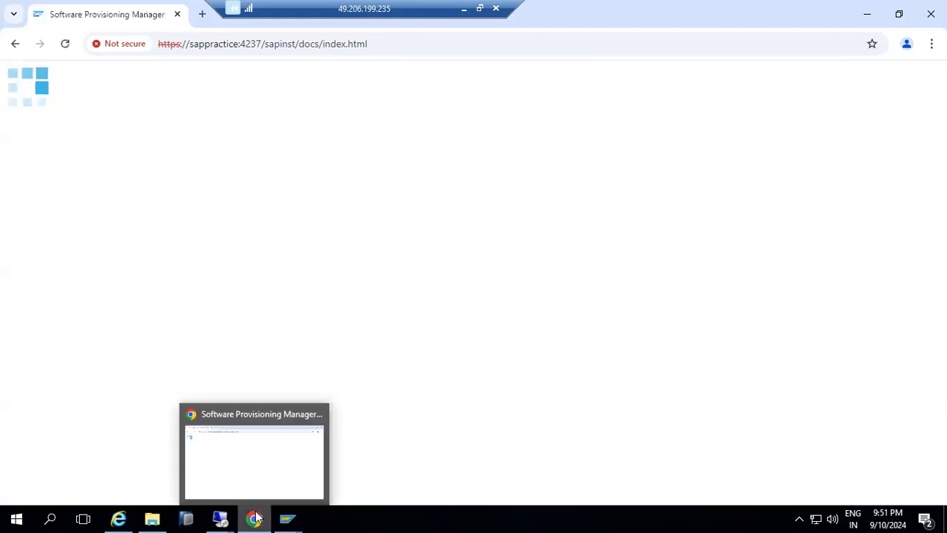
click(287, 518)
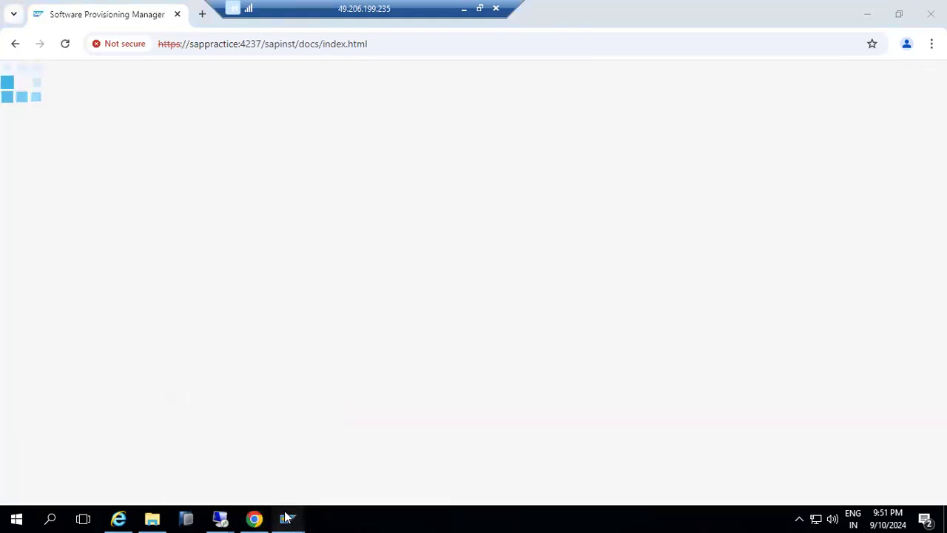
click(324, 482)
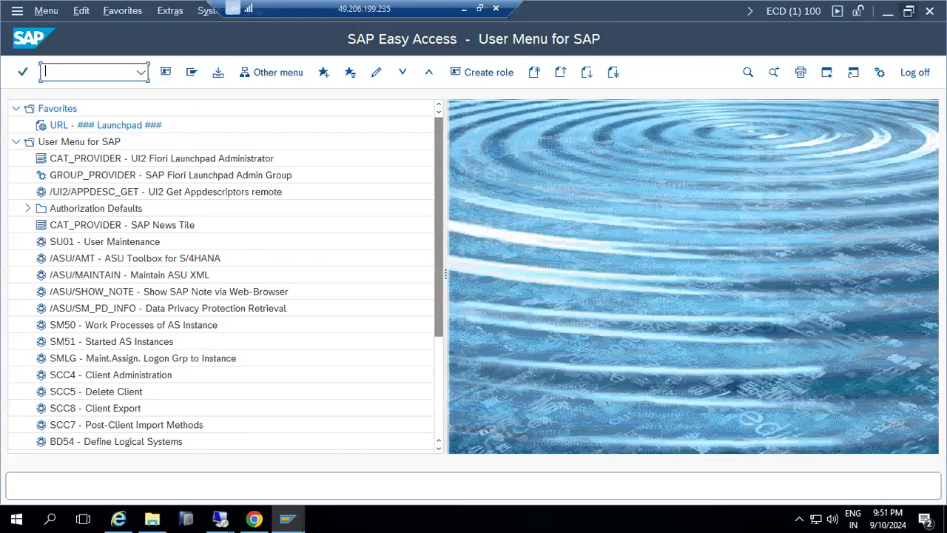
click(930, 11)
click(164, 312)
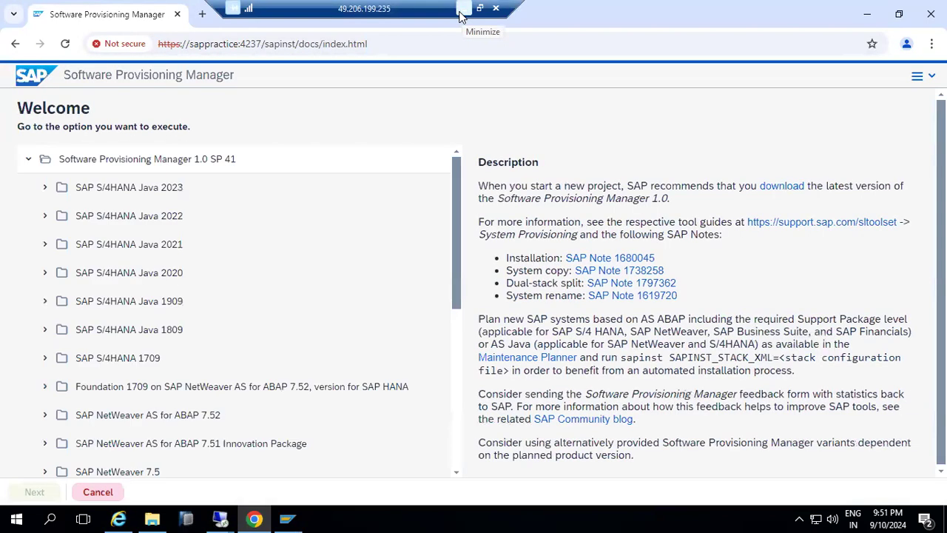
Launch SAP NetWeaver 7.5 > MS SQL Server > Installation > Application Server Java > Standard System.
scroll(126, 372, down, 4)
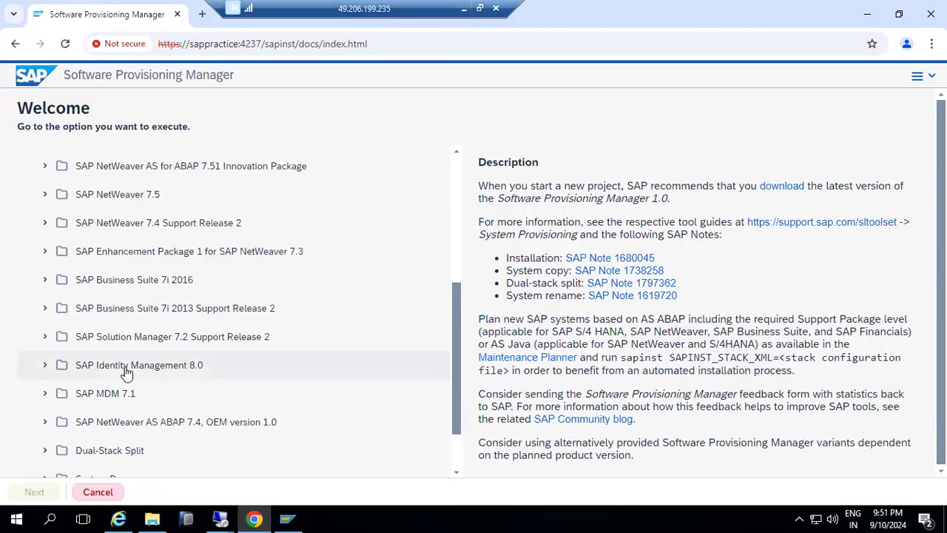
click(45, 193)
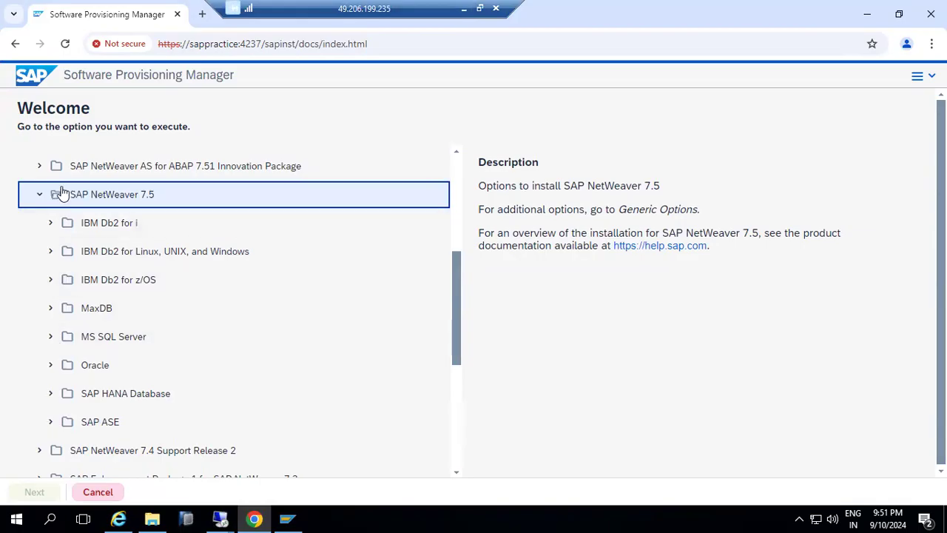
click(52, 337)
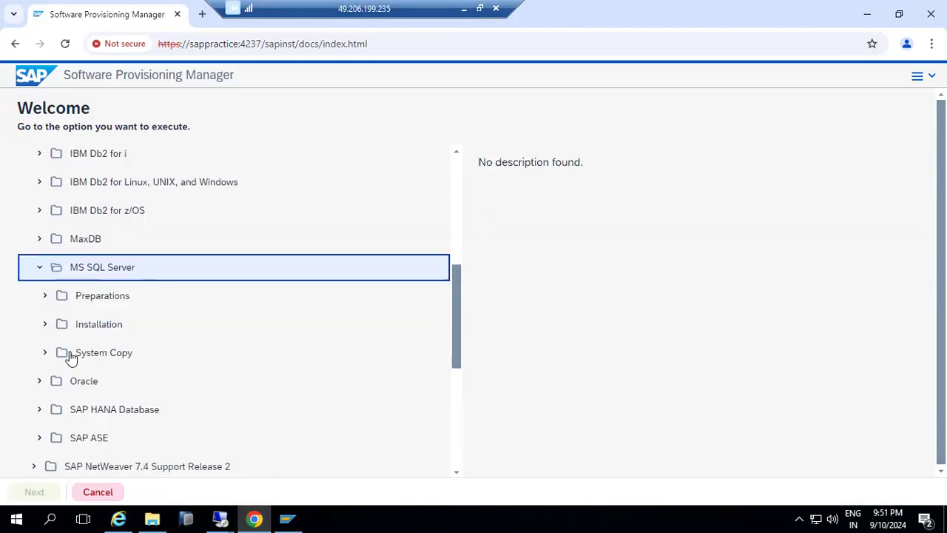
click(52, 330)
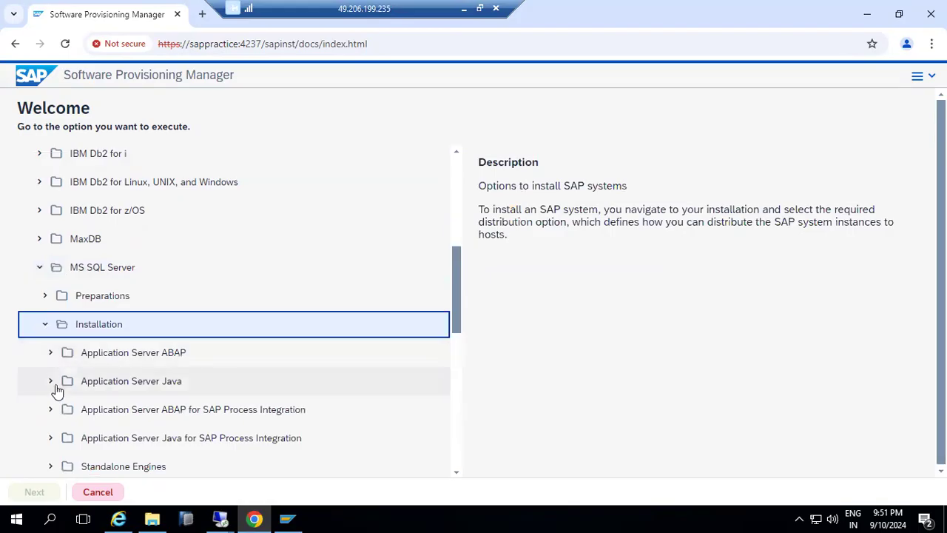
click(51, 383)
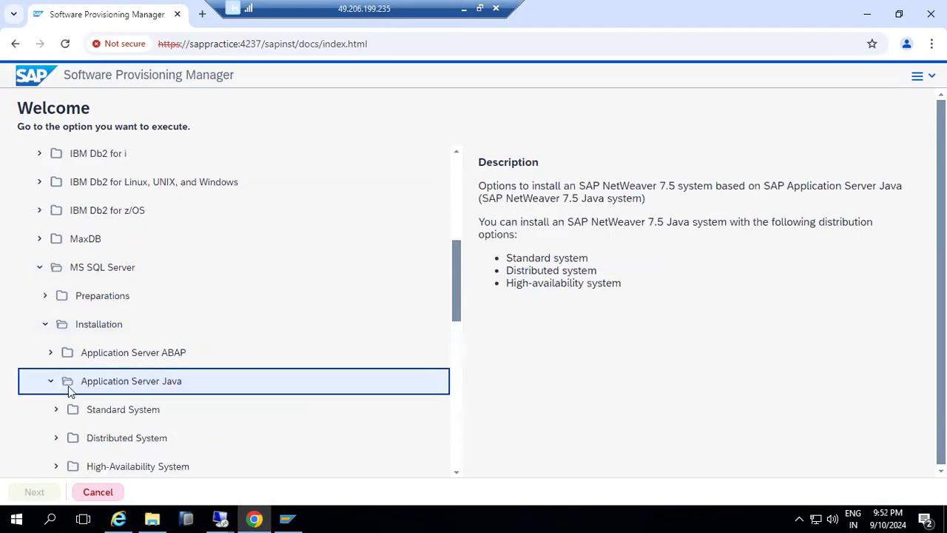
click(54, 341)
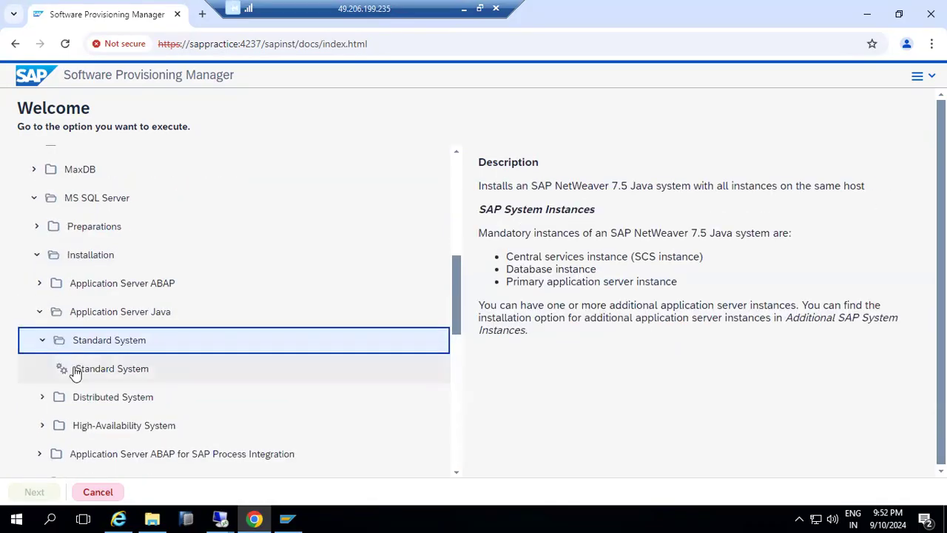
click(74, 370)
double_click(75, 370)
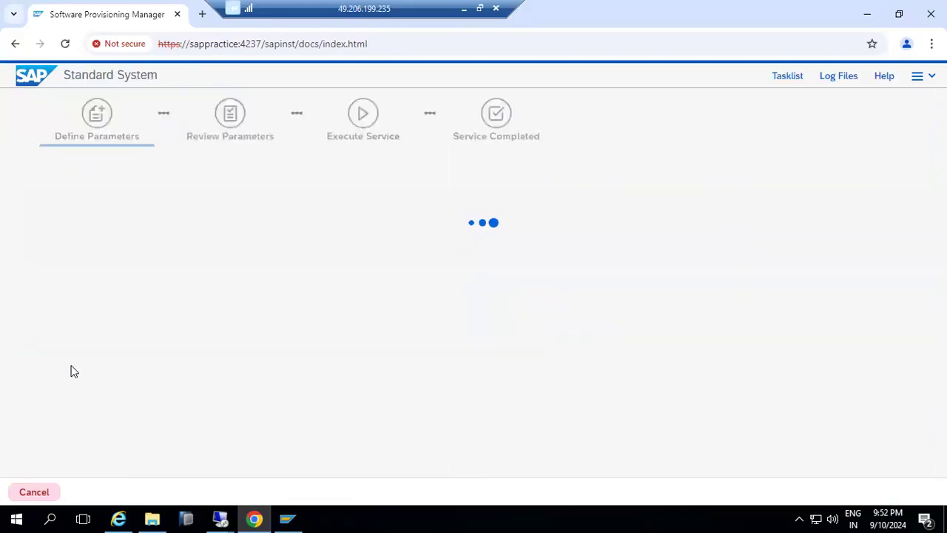
Start a new run of the chosen NetWeaver 7.5 Java installation and continue to Parameter Settings.
scroll(104, 459, down, 1)
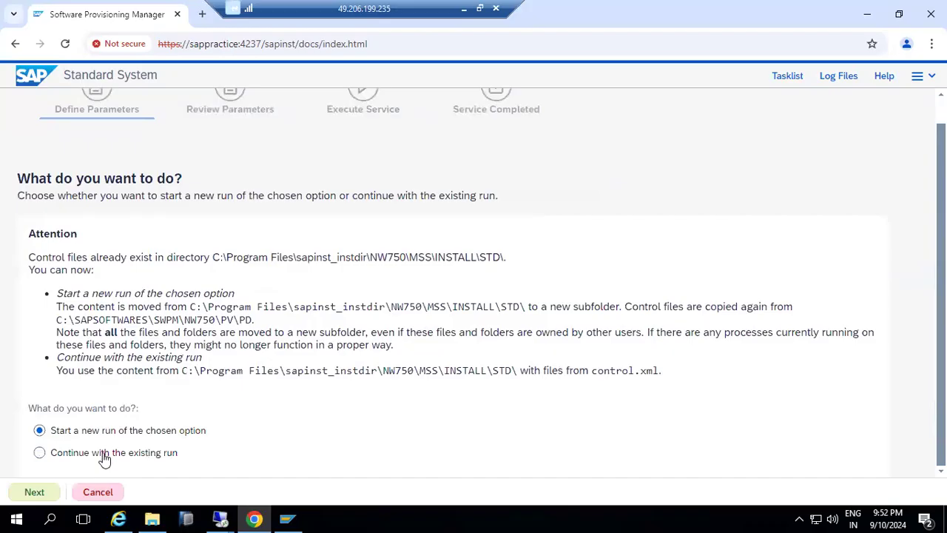
click(32, 491)
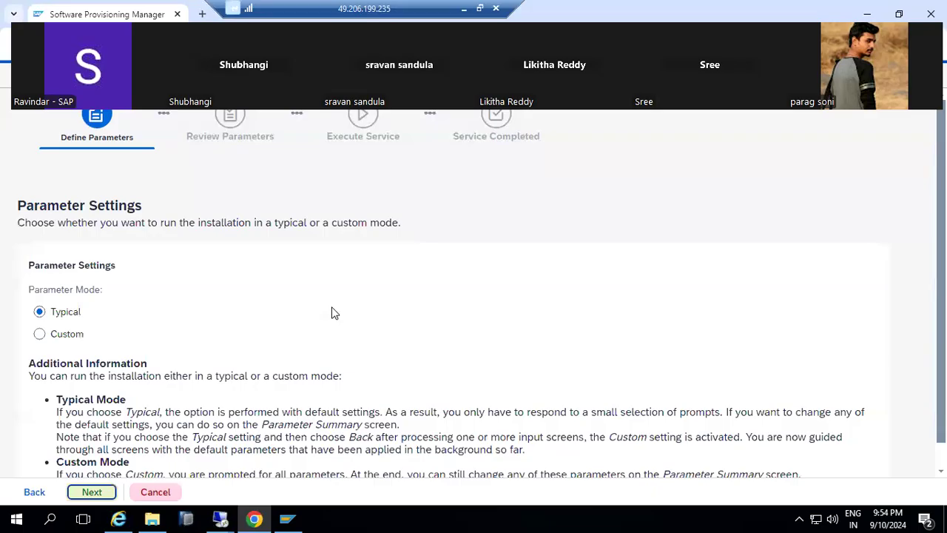
Continue in Typical parameter mode, show the installer's Log Files list, and select sapinst.log.
click(90, 491)
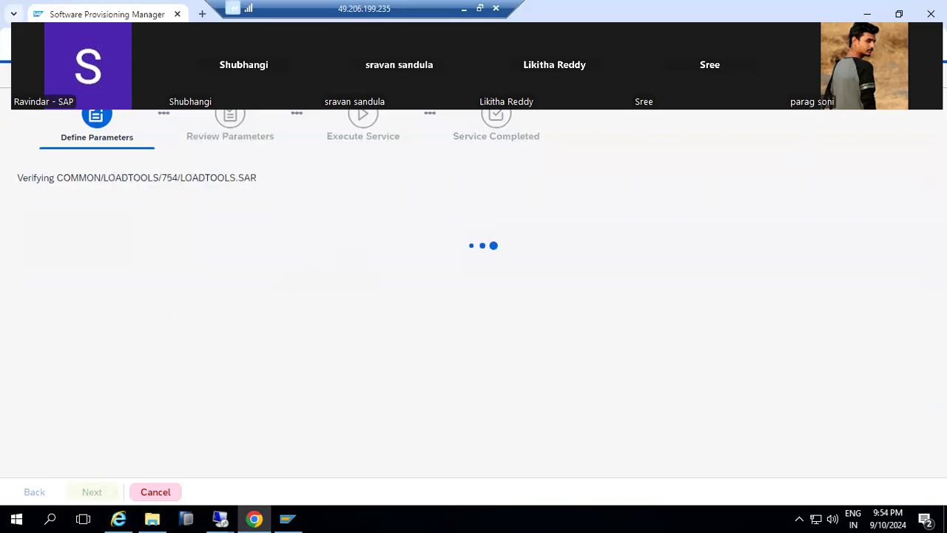
click(836, 75)
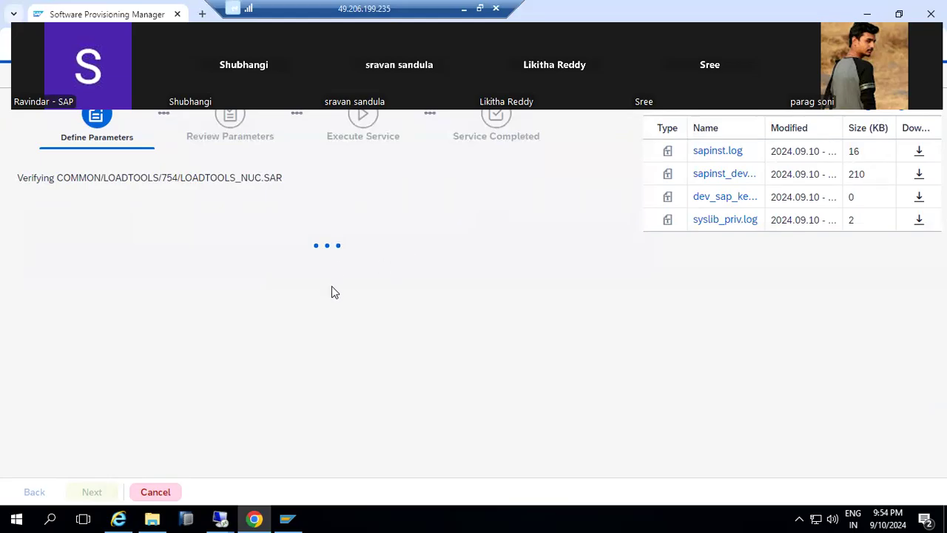
click(464, 9)
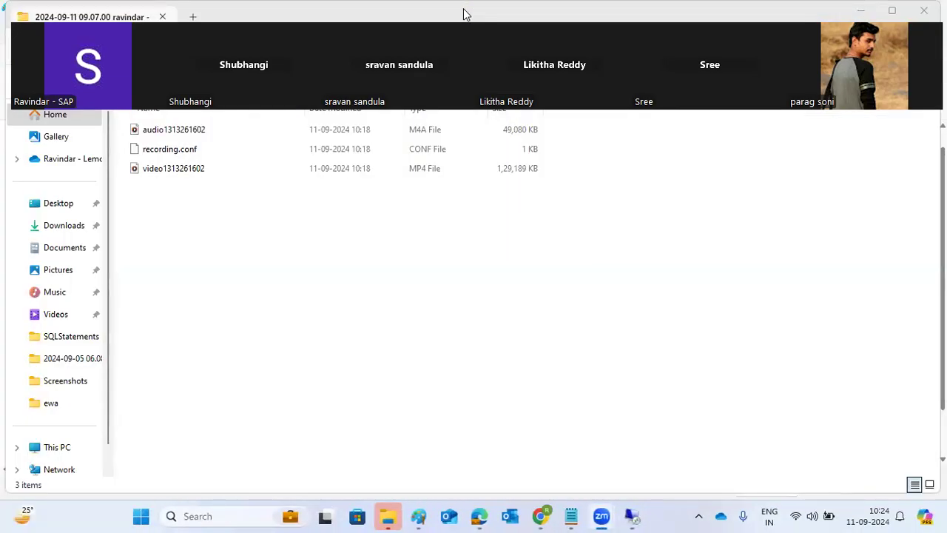
click(632, 516)
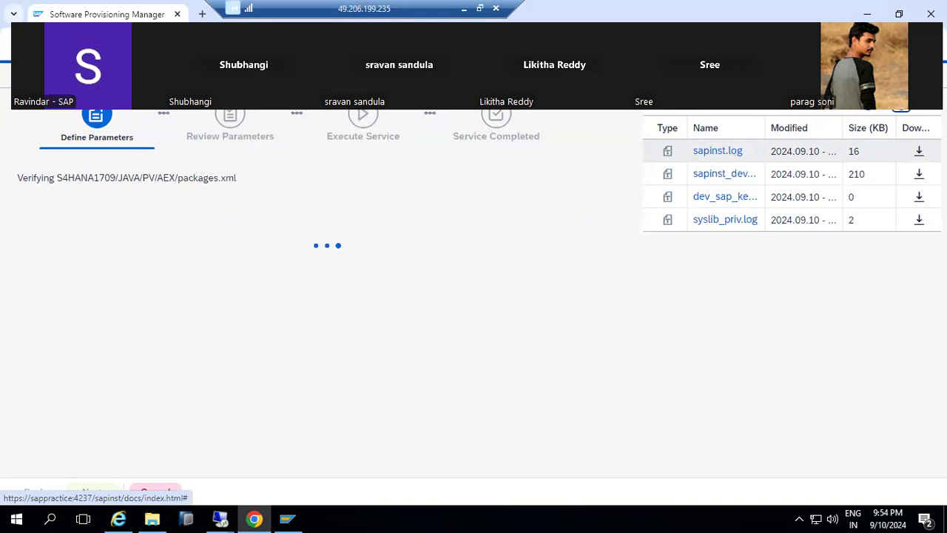
click(464, 9)
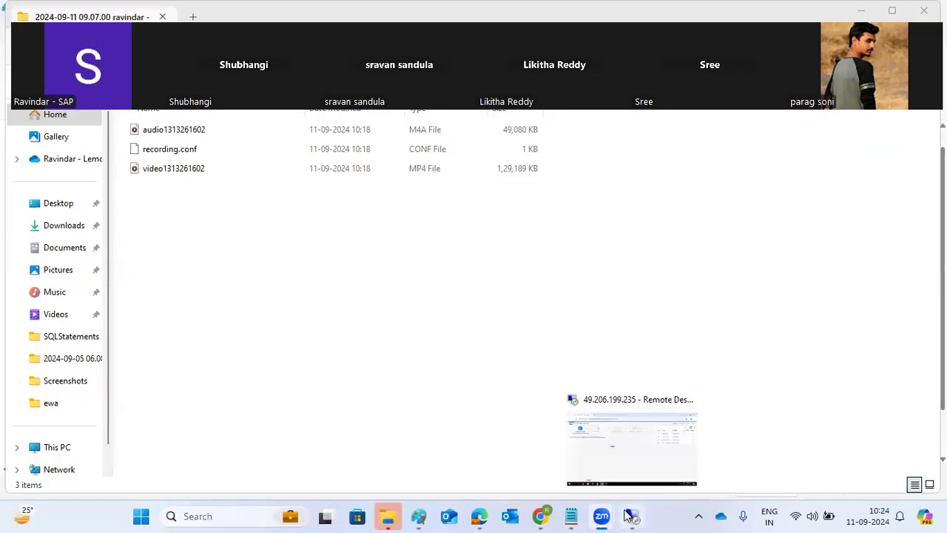
click(629, 516)
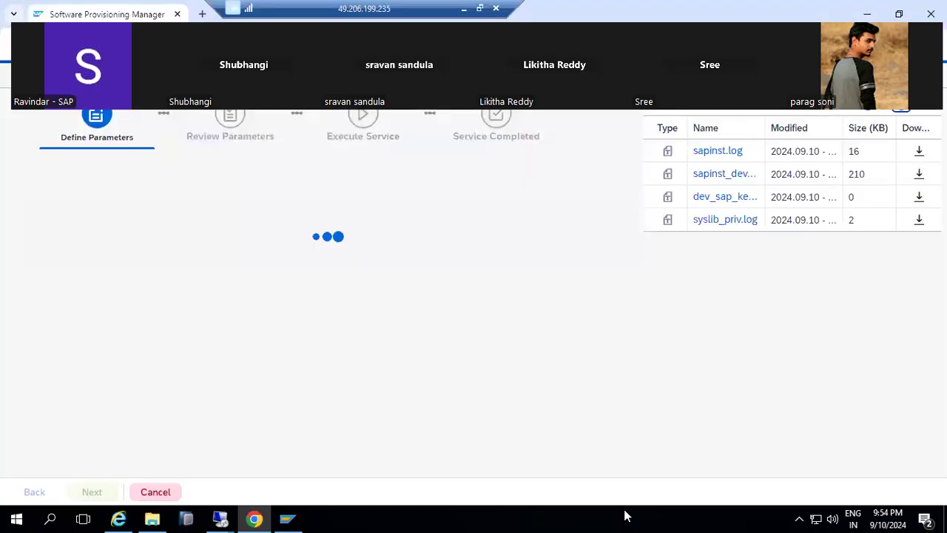
click(902, 116)
Open sapinst.log to read its entries, then close the log viewer.
double_click(731, 152)
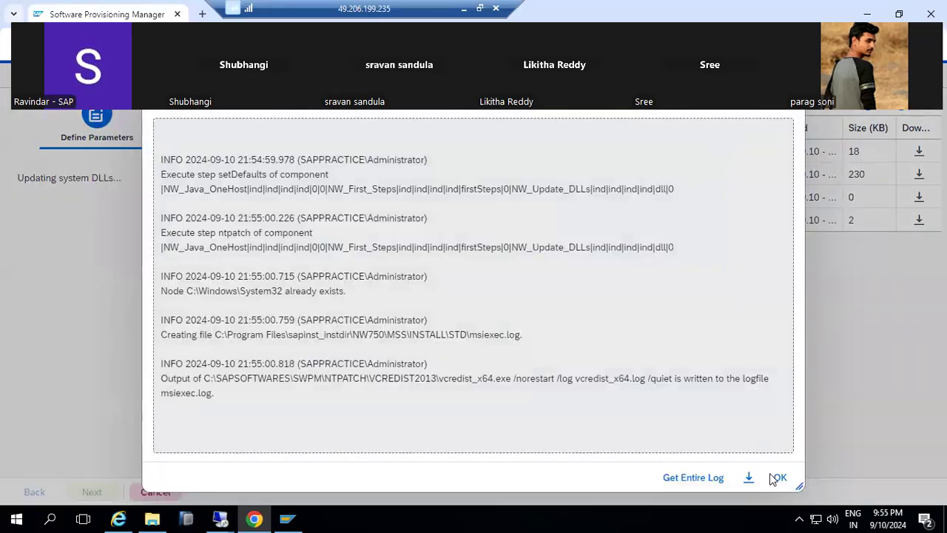
click(780, 478)
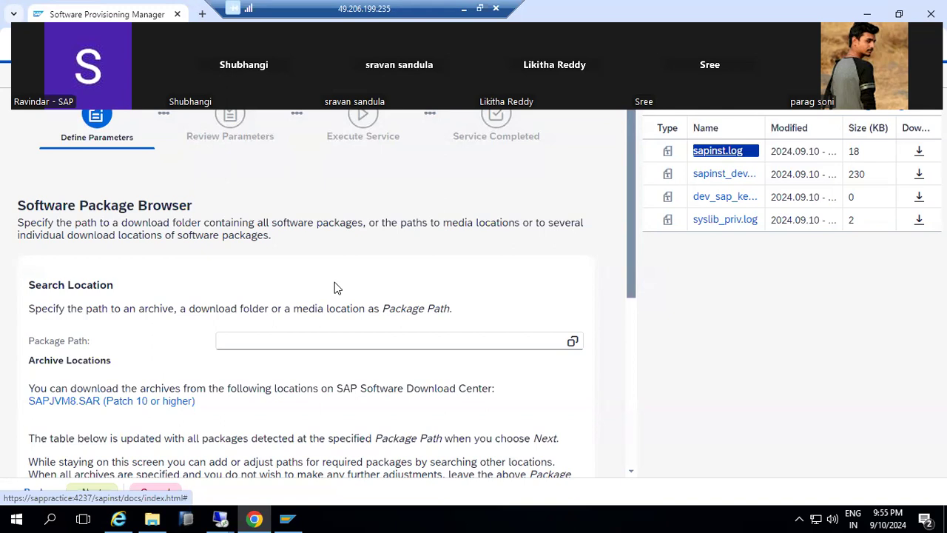
Open the SAPJVM8.SAR download link and submit the login ID on the SAP Sign In page.
click(142, 411)
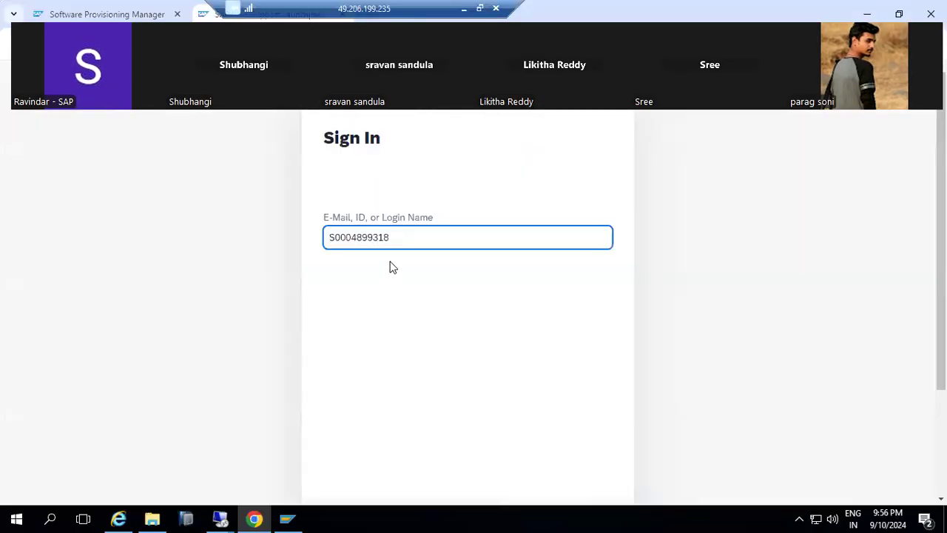
scroll(396, 262, down, 3)
click(598, 382)
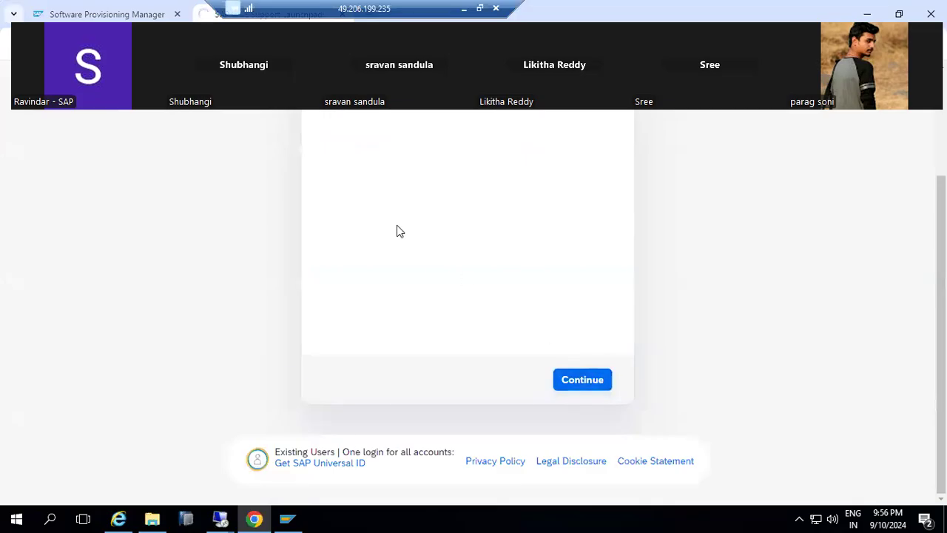
On the sappractice server, check File Explorer's Downloads and SAPSOFTWARES folders, then minimize the session.
mouse_move(221, 518)
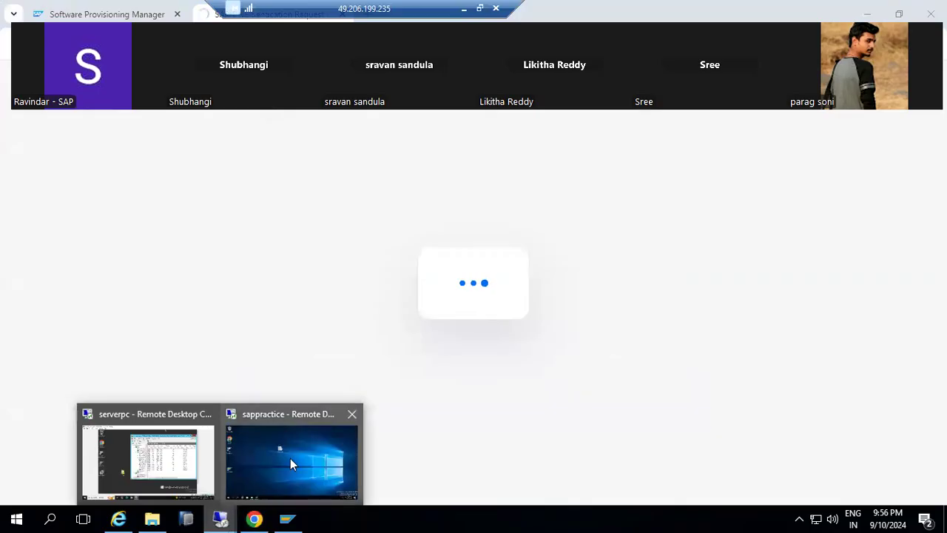
click(290, 464)
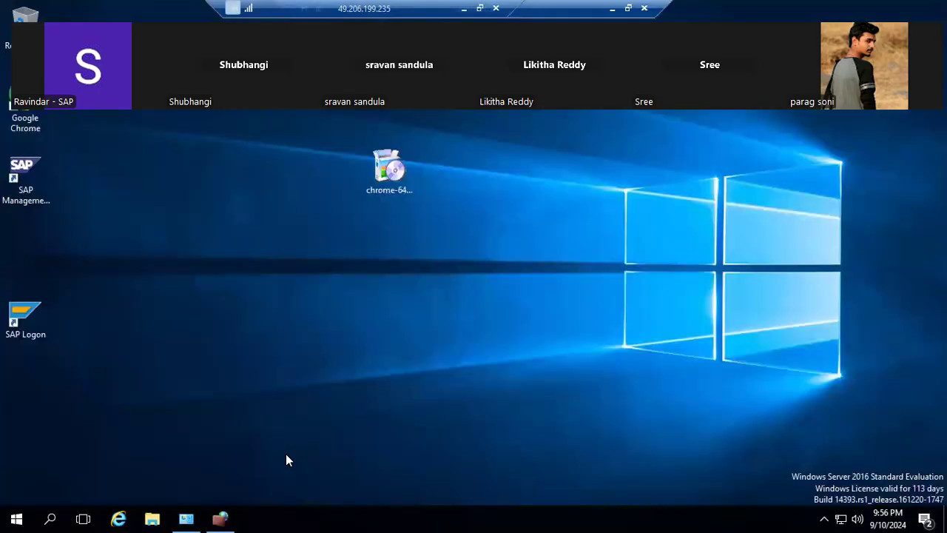
click(152, 518)
click(72, 290)
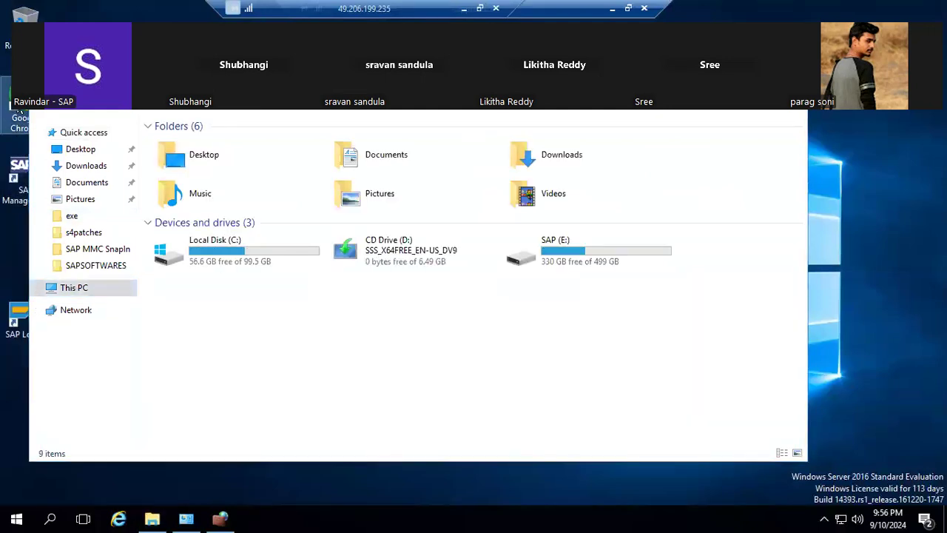
click(77, 165)
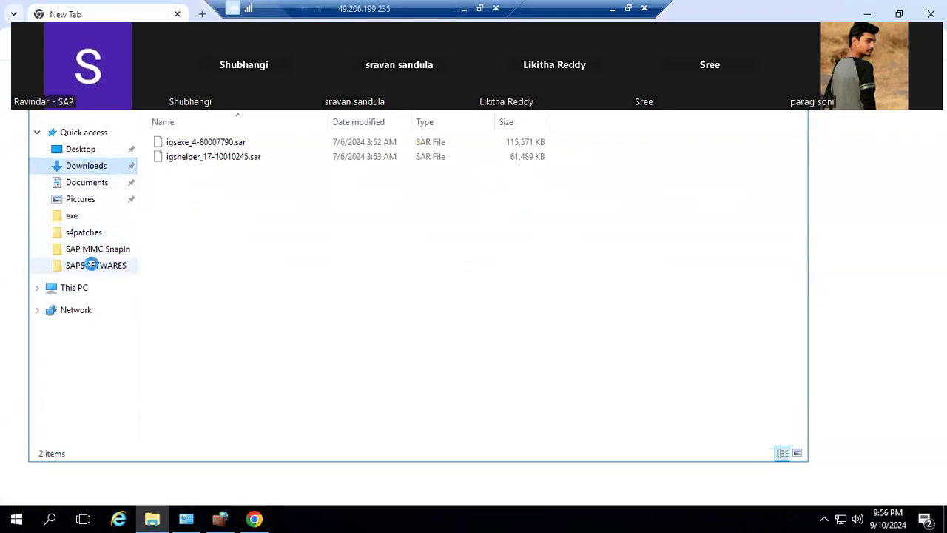
click(91, 266)
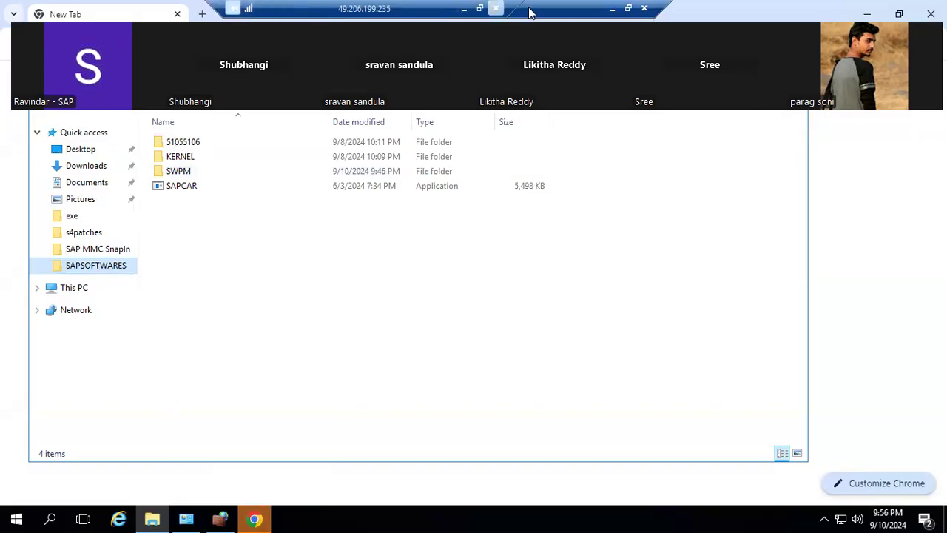
click(613, 10)
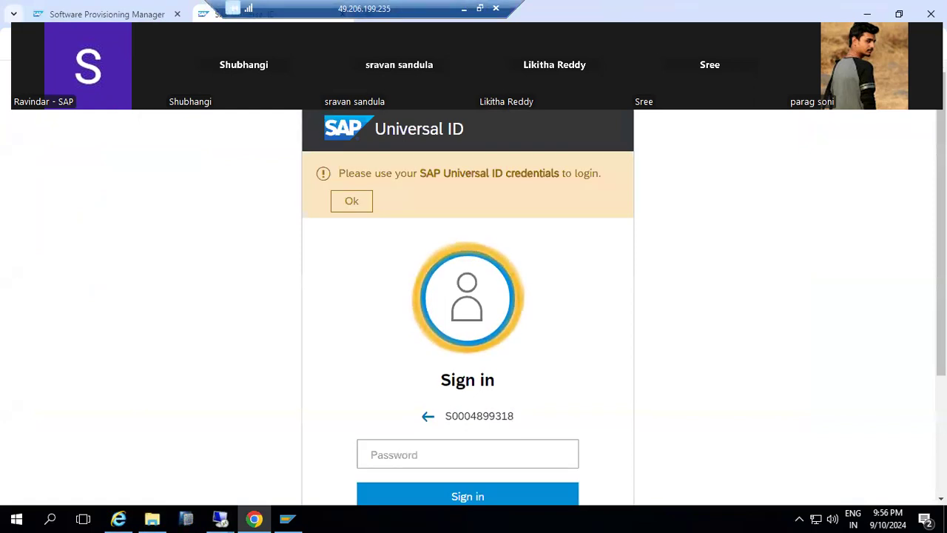
Return to the Software Provisioning Manager tab and minimize the remote desktop session.
click(108, 14)
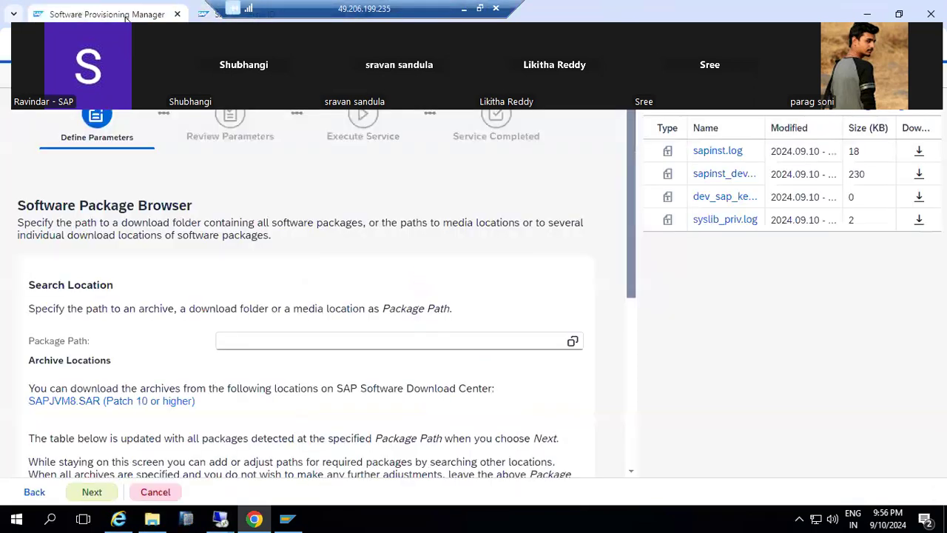
click(461, 9)
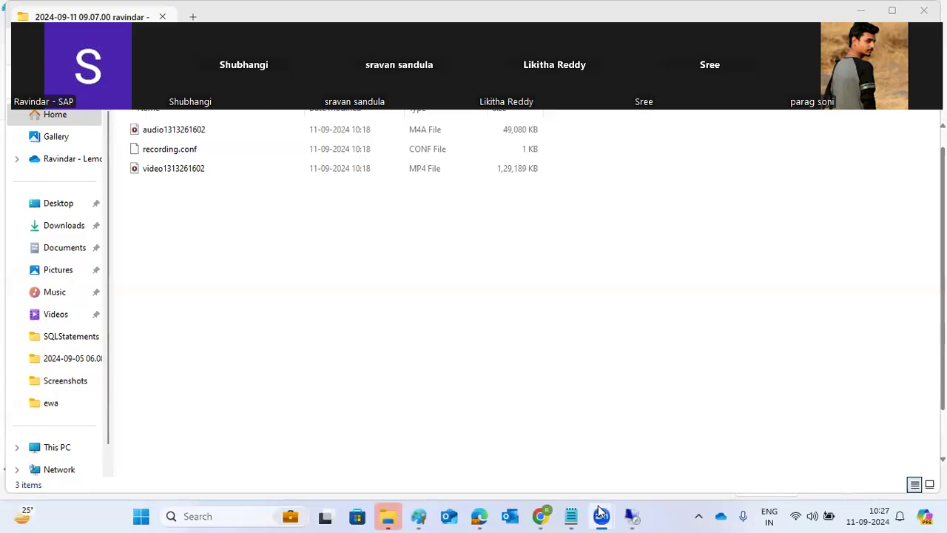
Switch back to the remote server session and bring it into focus.
click(601, 512)
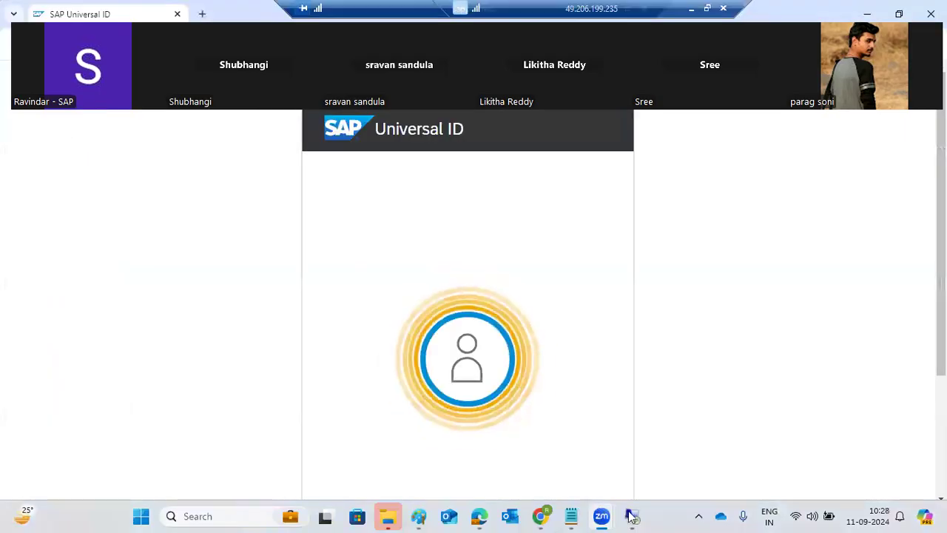
click(329, 291)
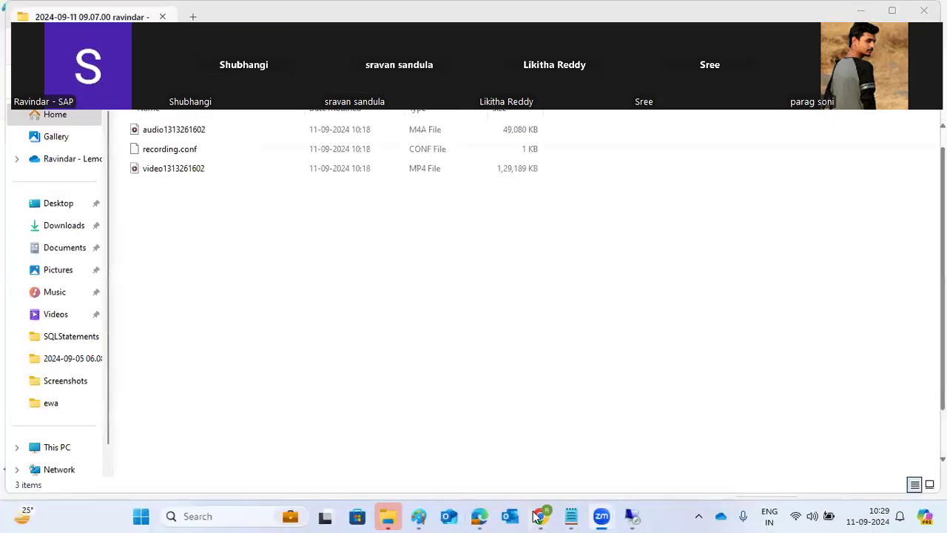
Add a SAPJVM entry below SAPHOSTAGENT in the Paint installation notes, then return to the server session.
click(419, 516)
key(BackSpace)
text(S)
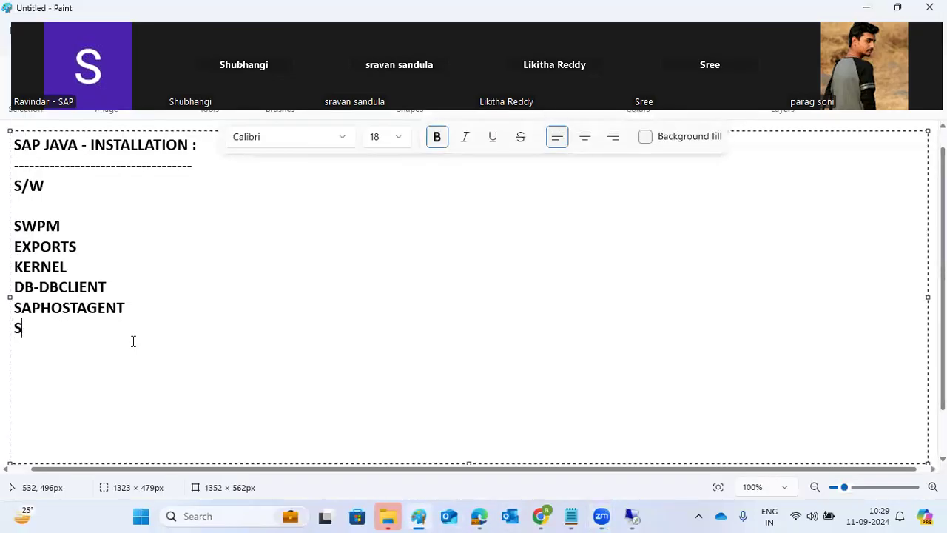
text(APJVM)
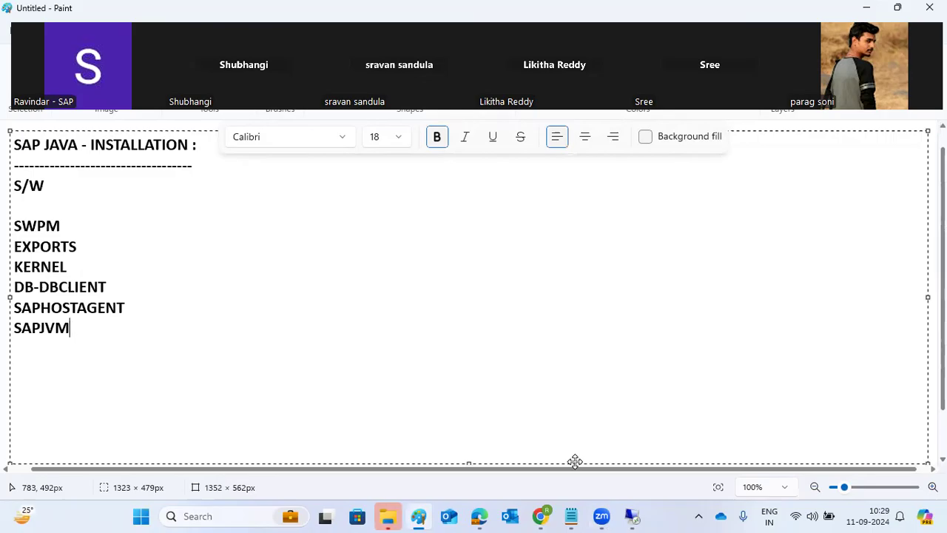
mouse_move(636, 512)
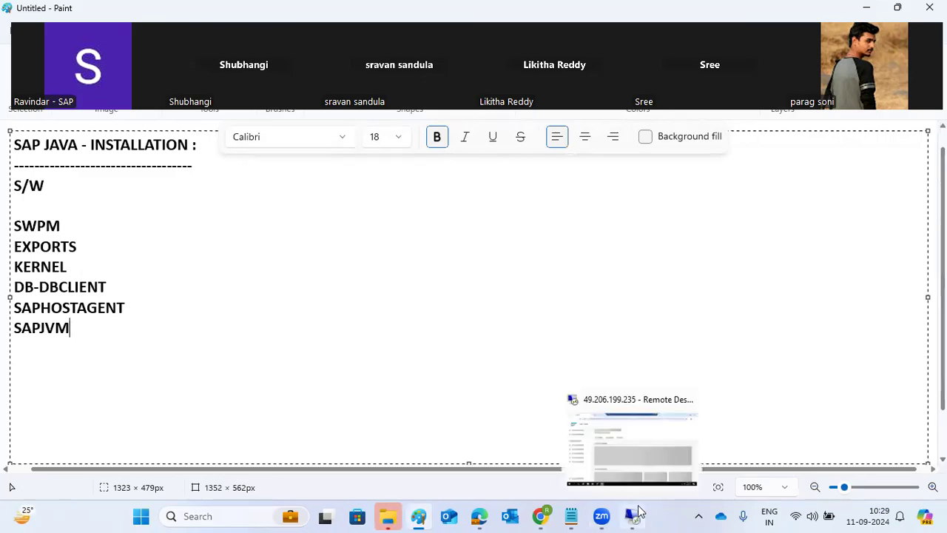
click(636, 461)
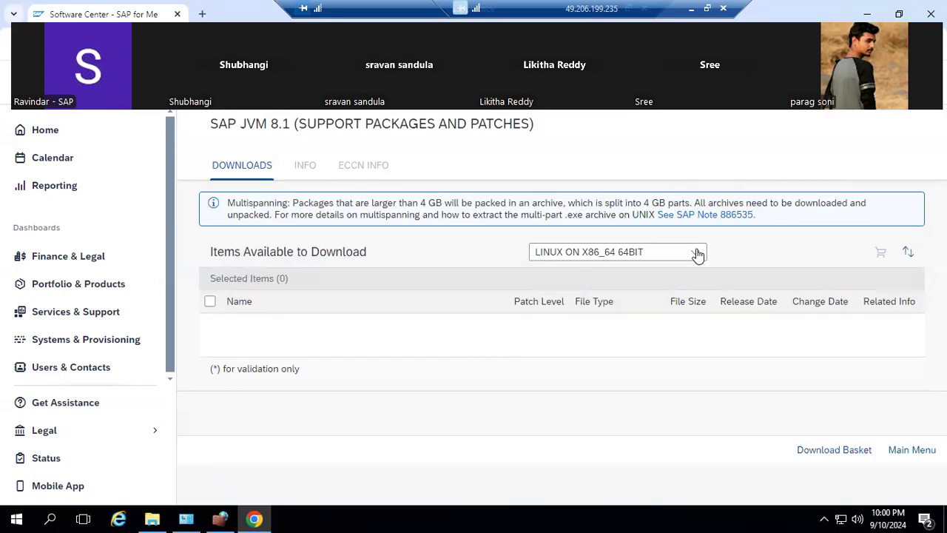
Filter SAP JVM 8.1 downloads to WINDOWS ON X64 64BIT and download SAPJVM8_101-80000211.SAR.
click(698, 254)
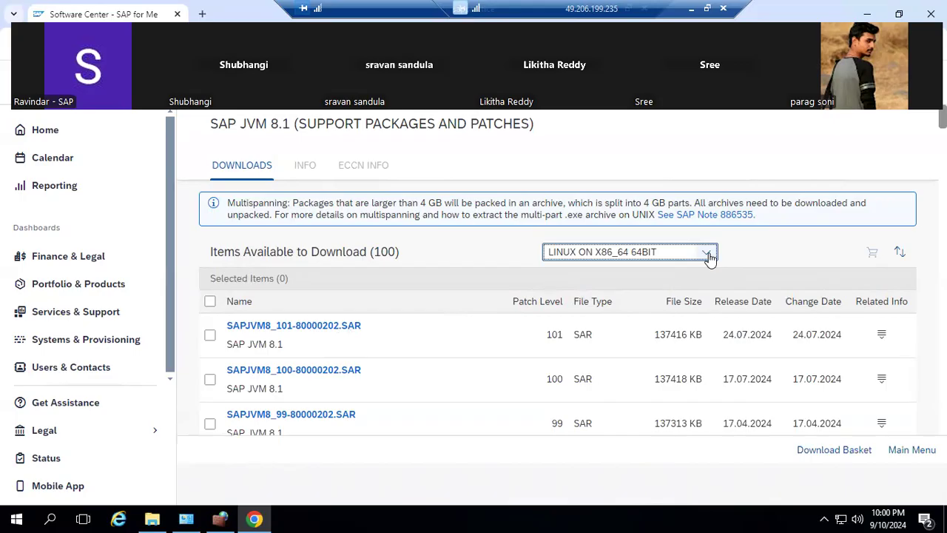
click(706, 253)
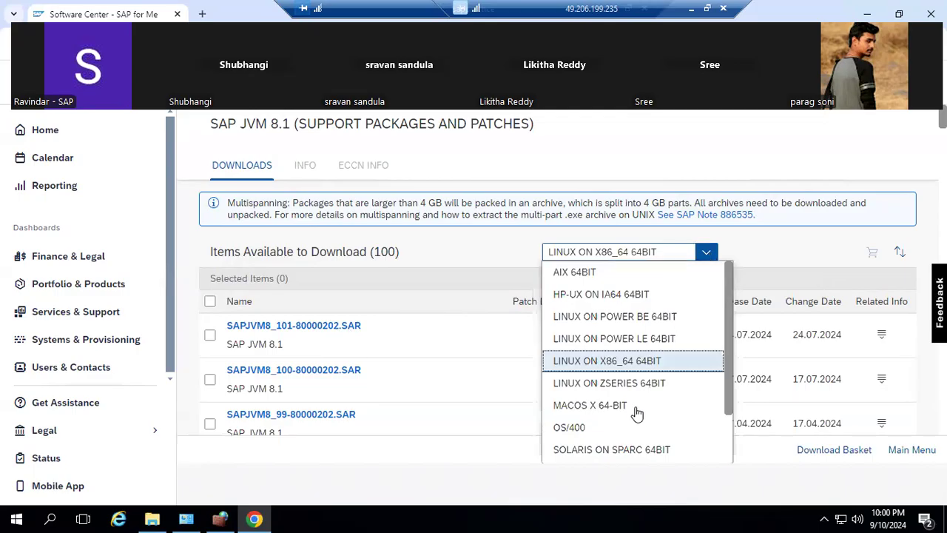
scroll(645, 423, down, 1)
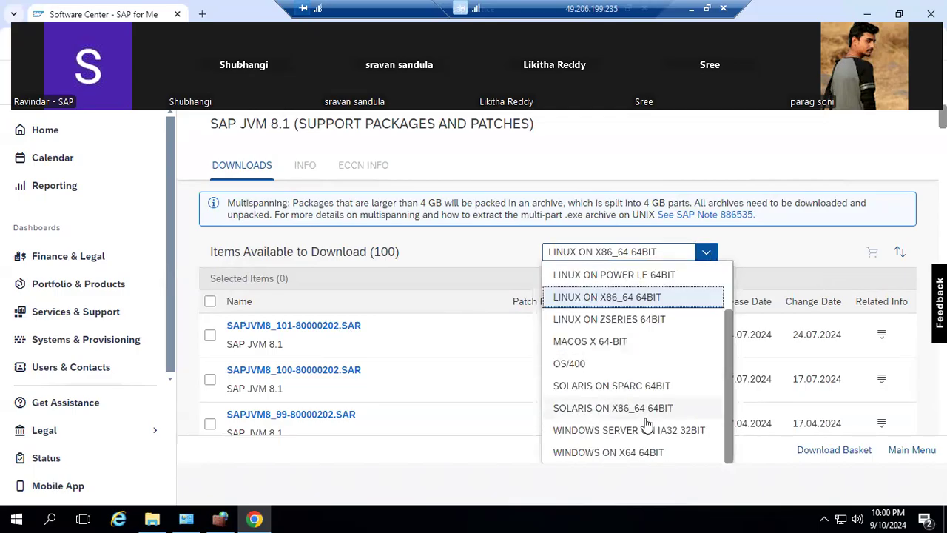
click(614, 454)
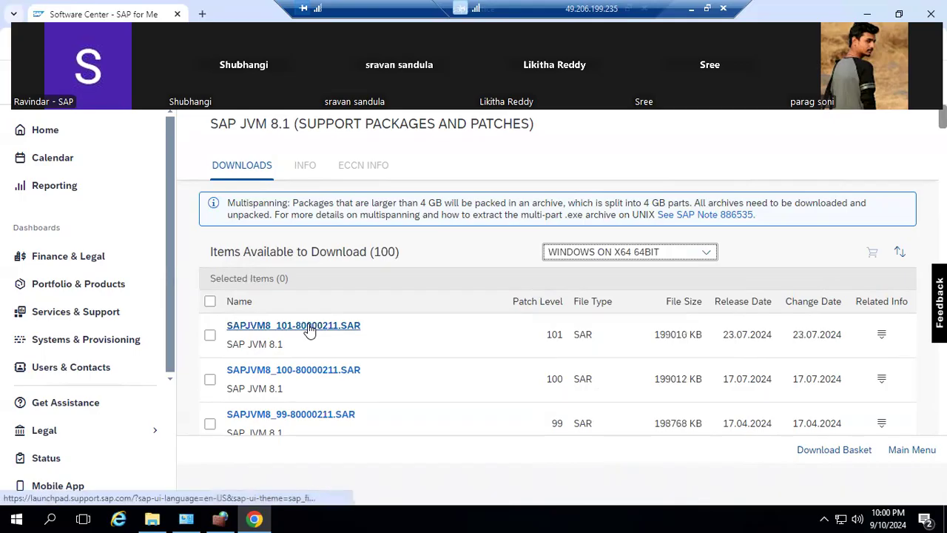
click(309, 327)
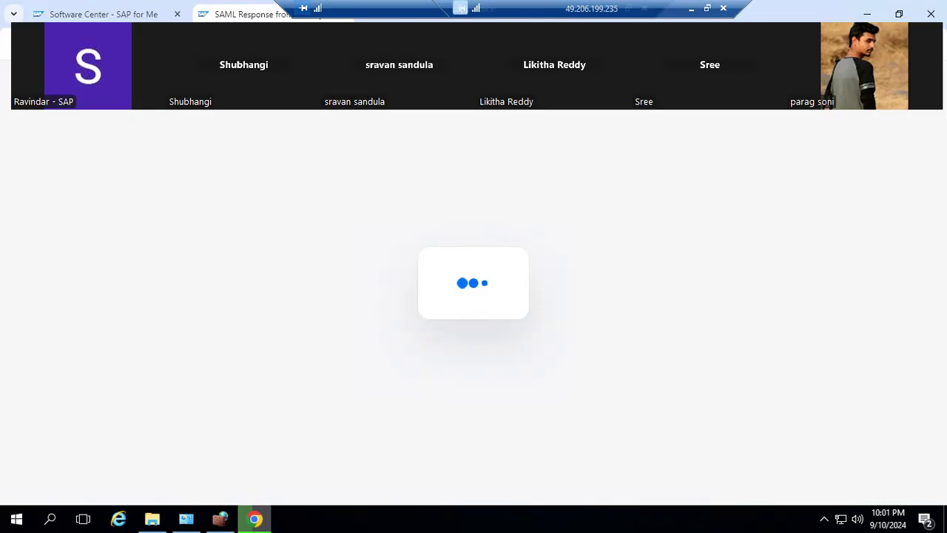
Restore the SAPSOFTWARES Explorer window, open Downloads, and check the SAPJVM8_101-80000211.SAR download progress in Chrome.
click(153, 519)
click(729, 63)
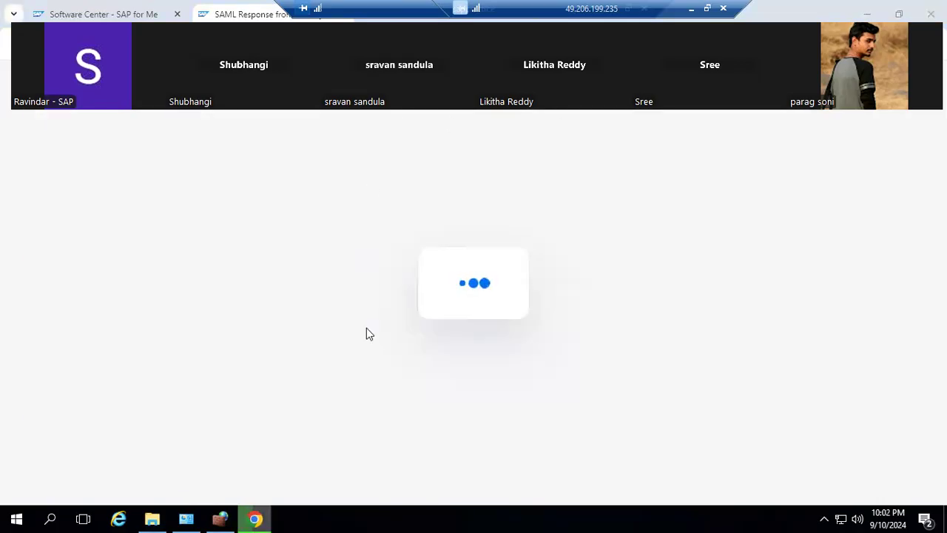
click(151, 518)
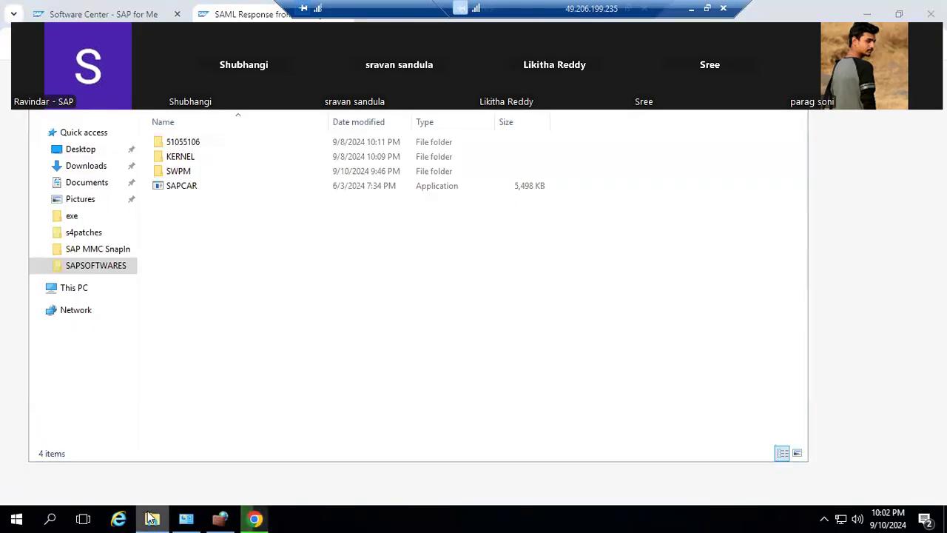
click(151, 518)
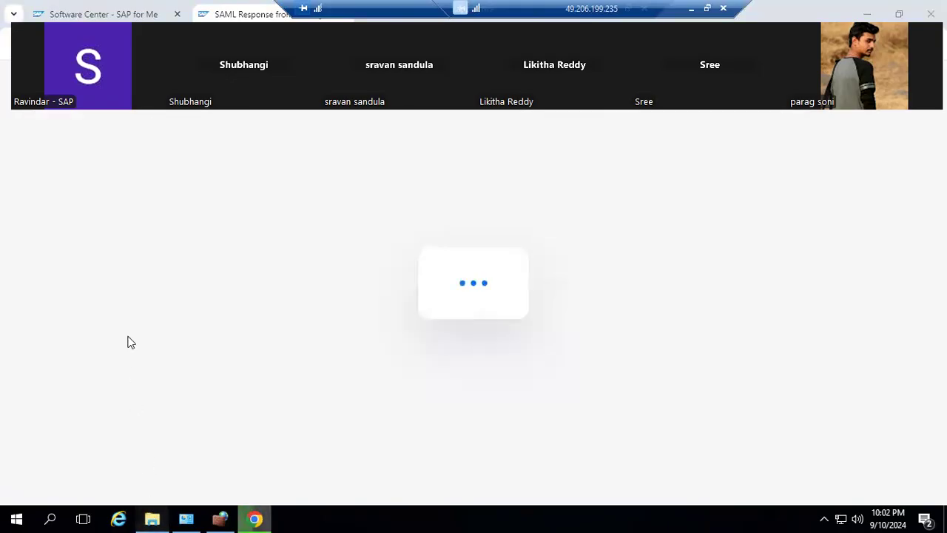
click(152, 518)
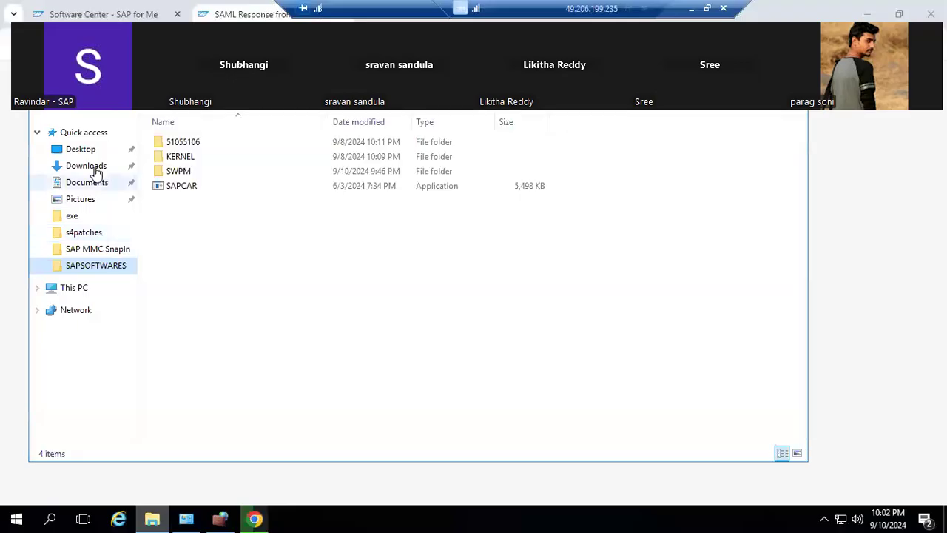
click(97, 167)
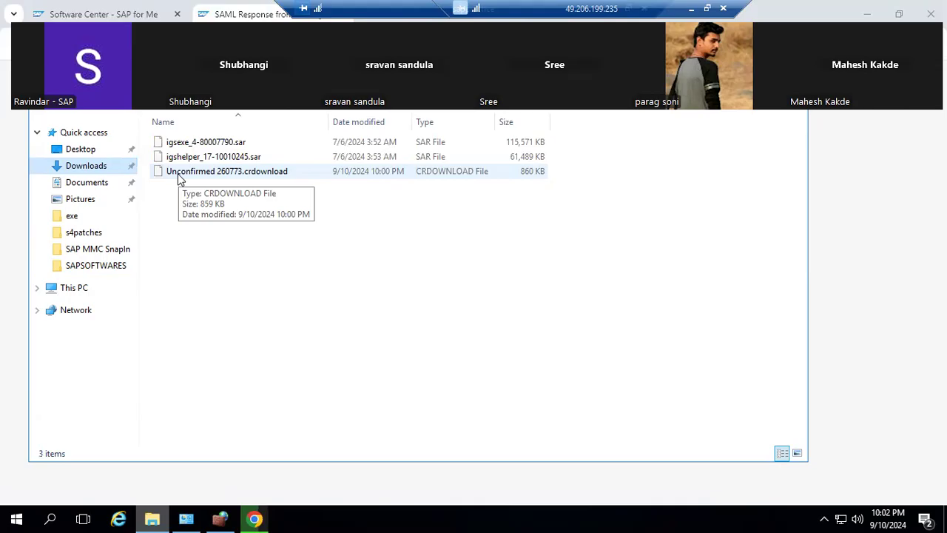
click(254, 518)
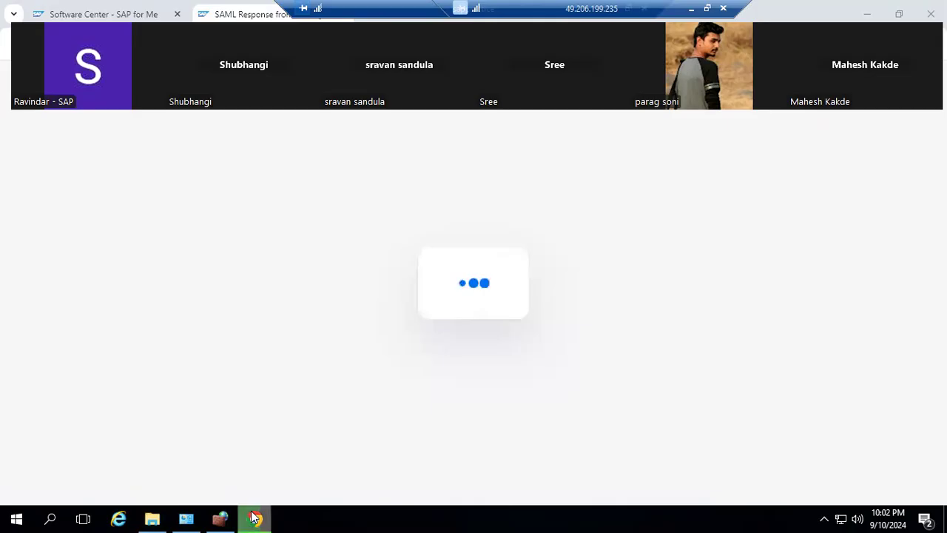
click(253, 518)
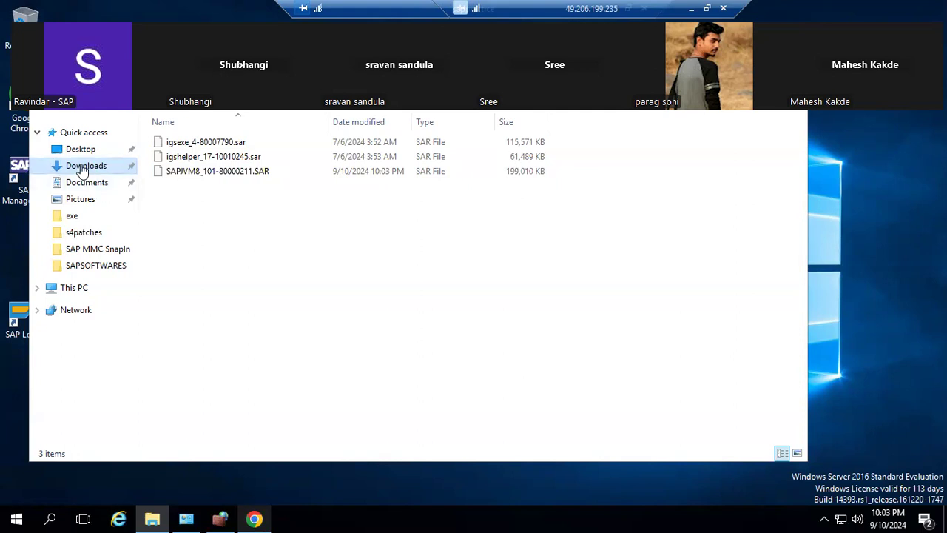
Move SAPJVM8_101-80000211.SAR from Downloads into SAPSOFTWARES, then go back to the installer.
click(182, 178)
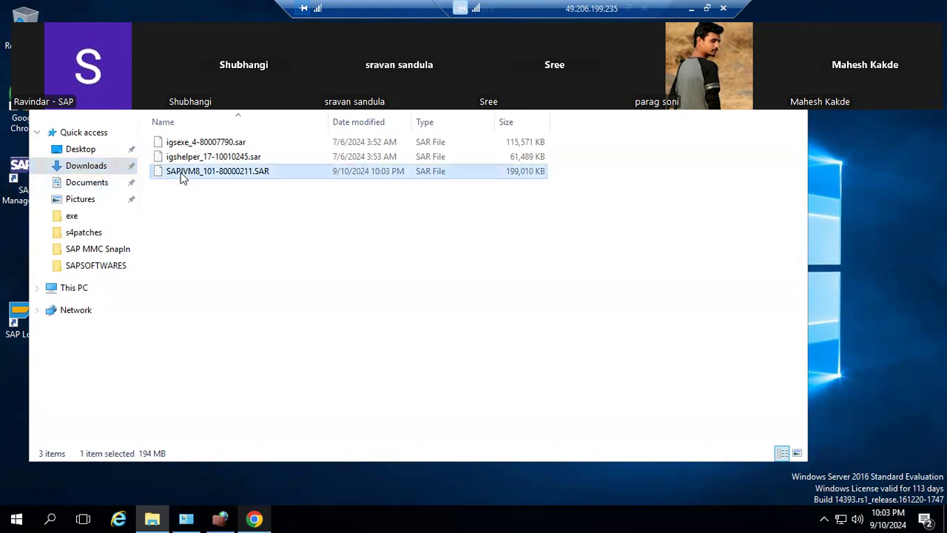
click(103, 266)
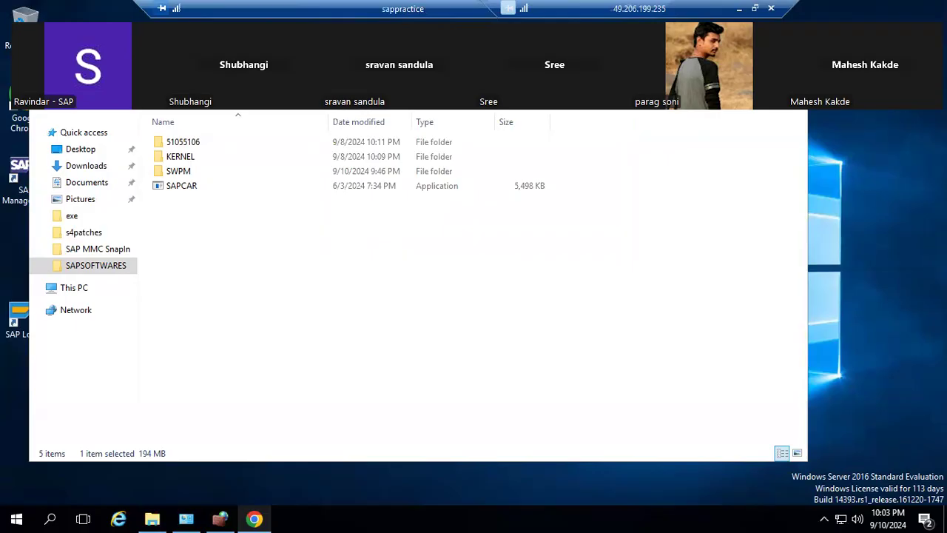
key(super+d)
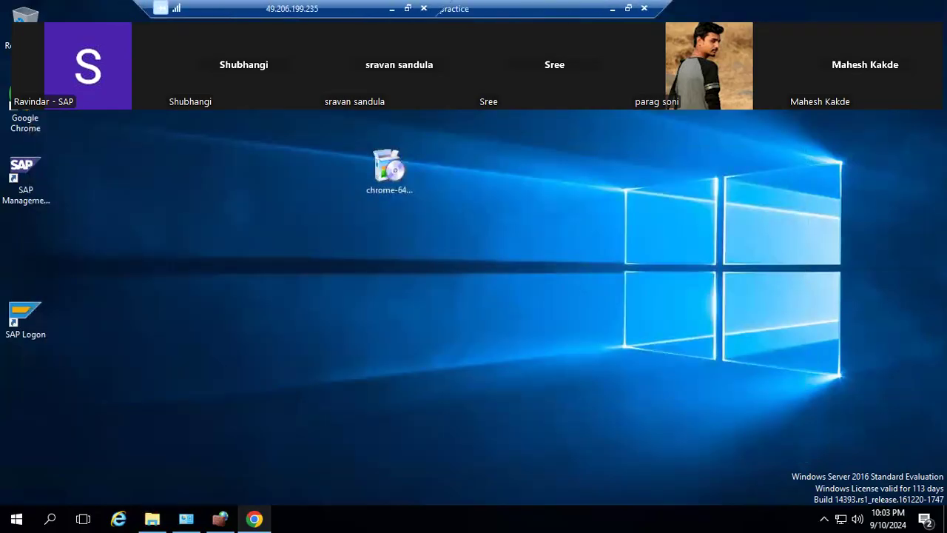
click(613, 8)
Set the Package Path to C:\SAPSOFTWARES\SAPJVM8_101-80000211.SAR.
click(575, 340)
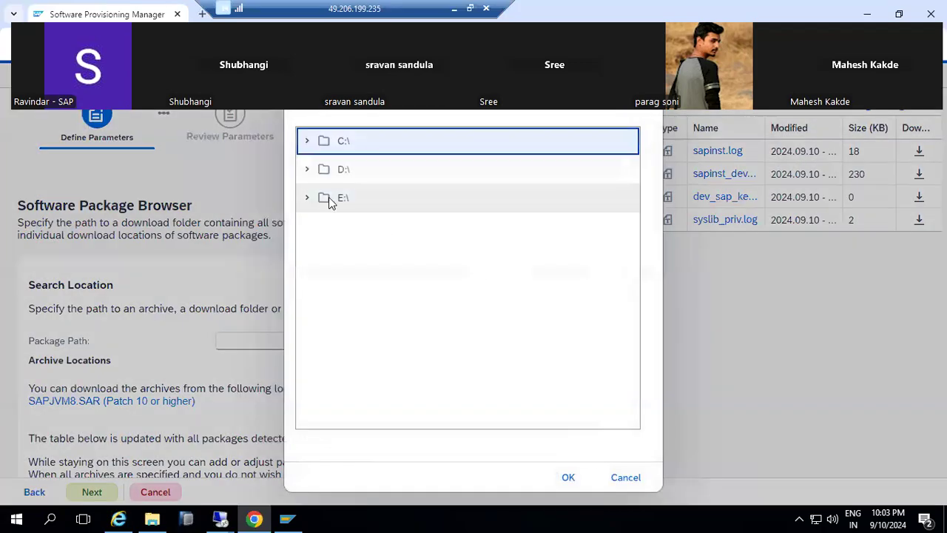
click(308, 140)
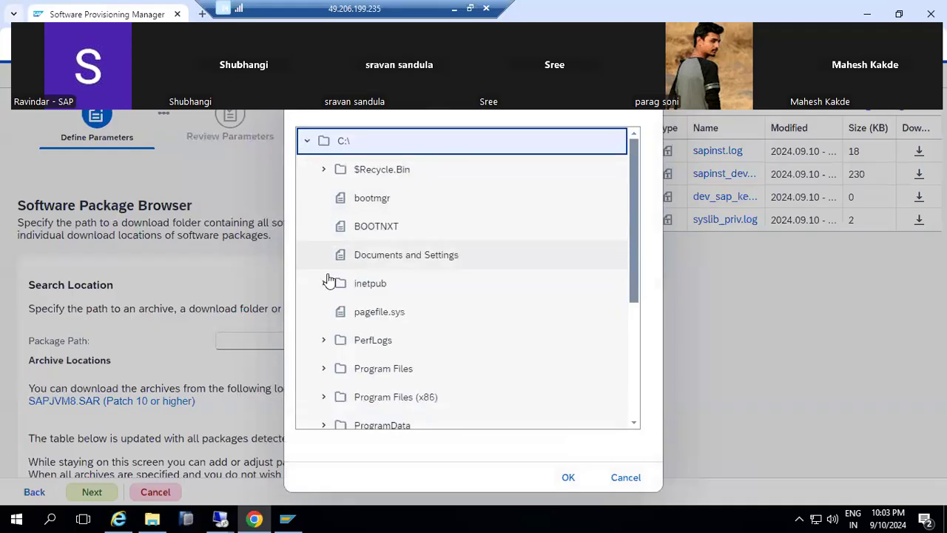
scroll(329, 359, down, 3)
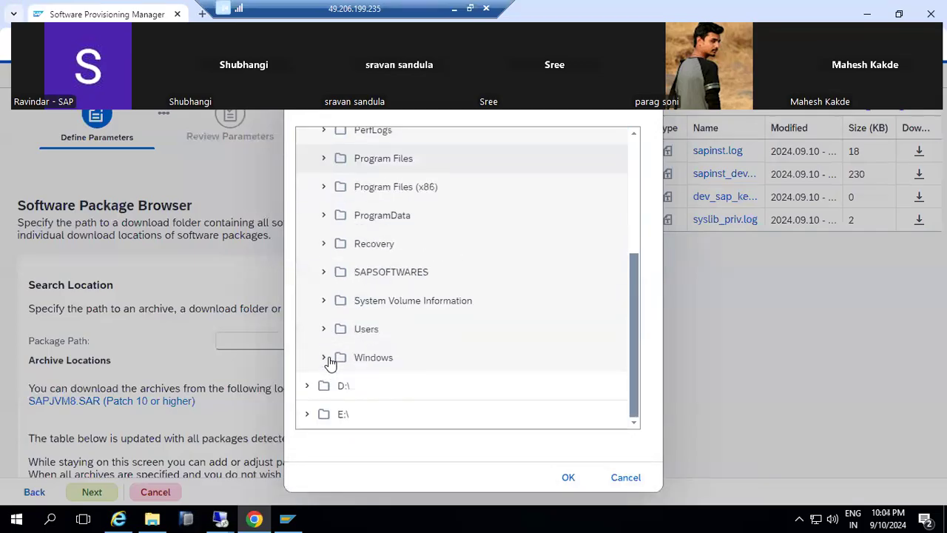
click(324, 273)
click(370, 386)
click(567, 477)
Scan the package path so SAPJVM8 is detected as Available, then continue.
click(91, 492)
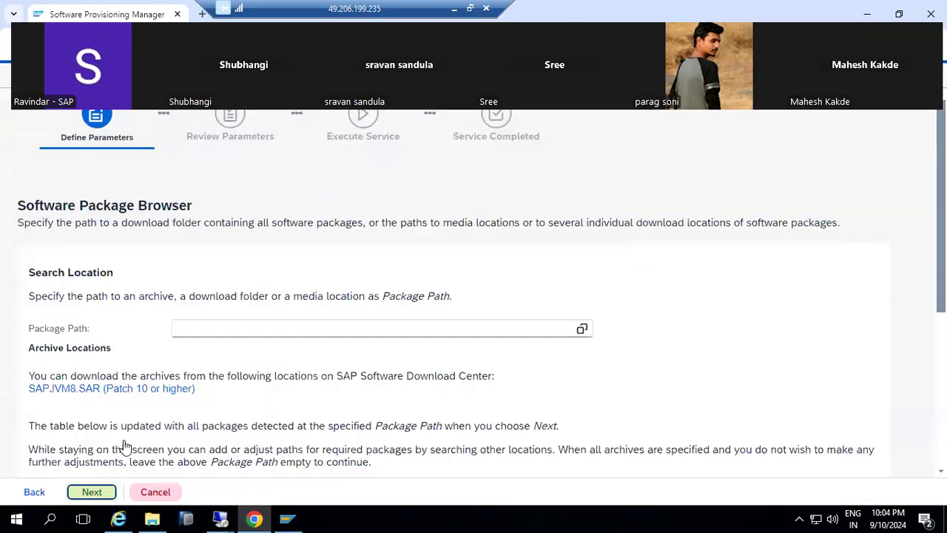
scroll(126, 448, down, 5)
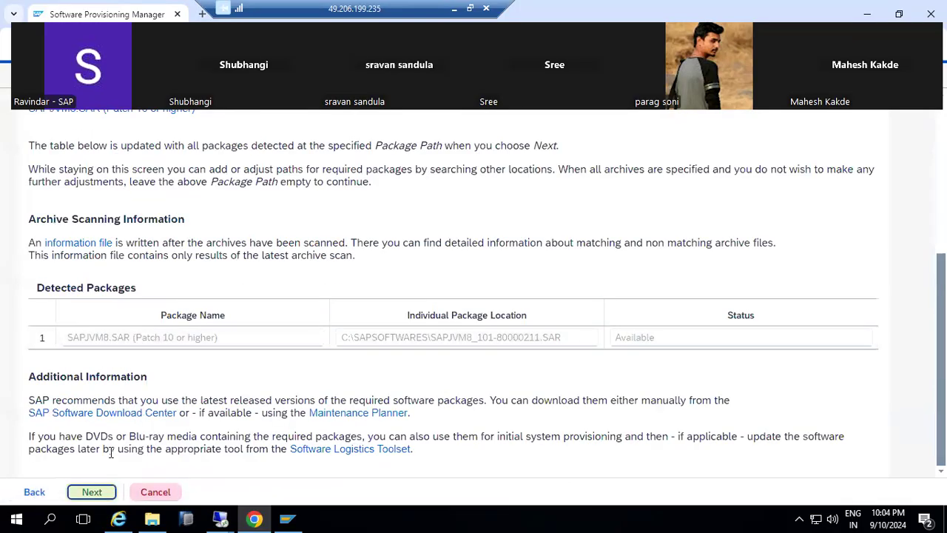
click(95, 492)
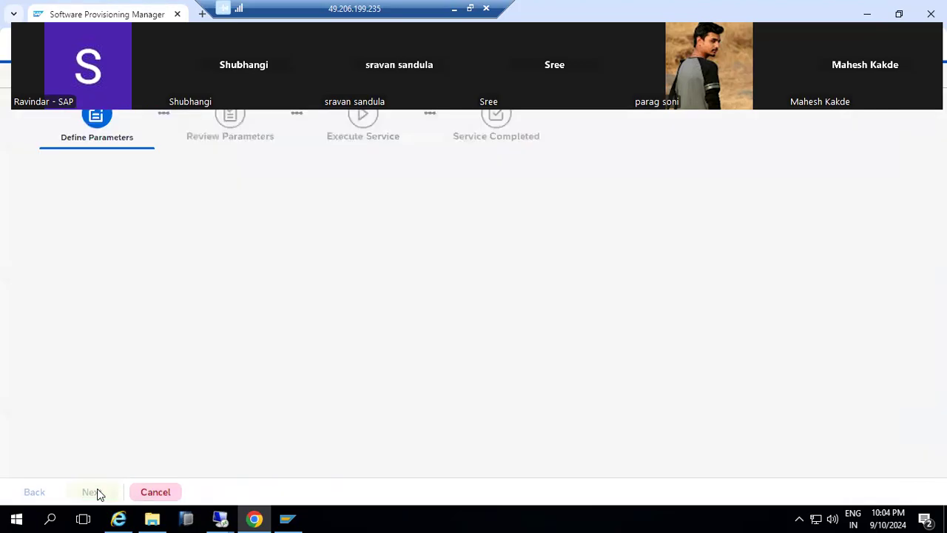
Advance past SAP JVM 8 extraction to the Media Browser asking for Java Component NW750.
click(97, 492)
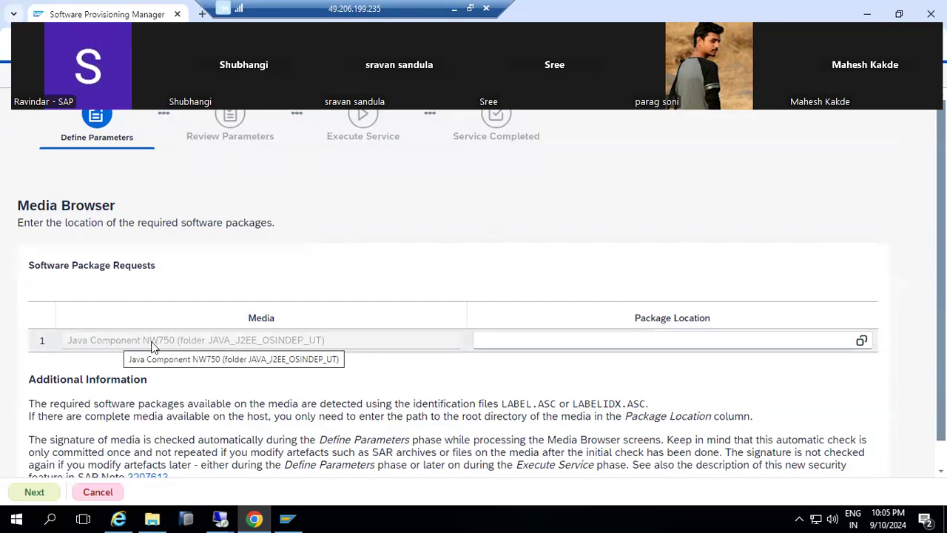
Point Java Component NW750 to C:\SAPSOFTWARES\51055106\DATA_UNITS\JAVA_J2EE_OSINDEP_UT and start media verification.
drag(211, 340, 307, 347)
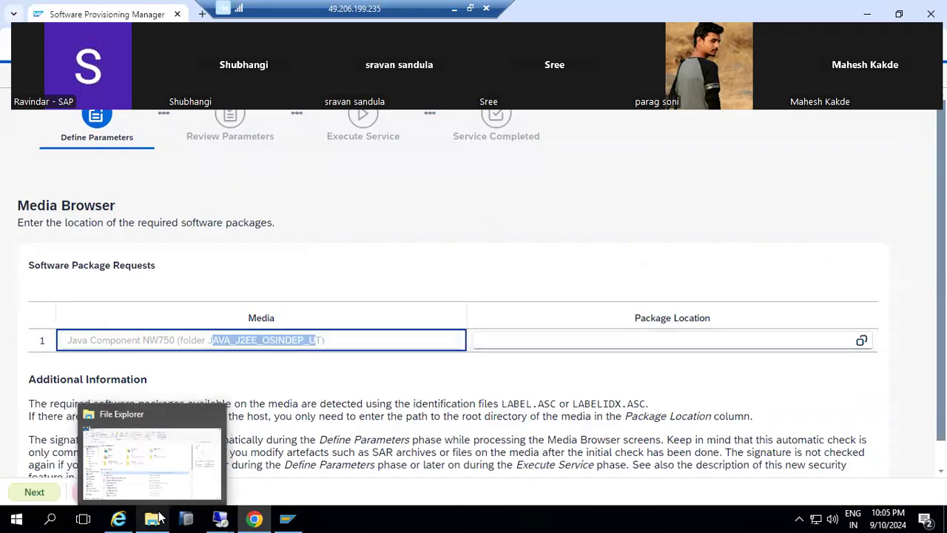
click(864, 342)
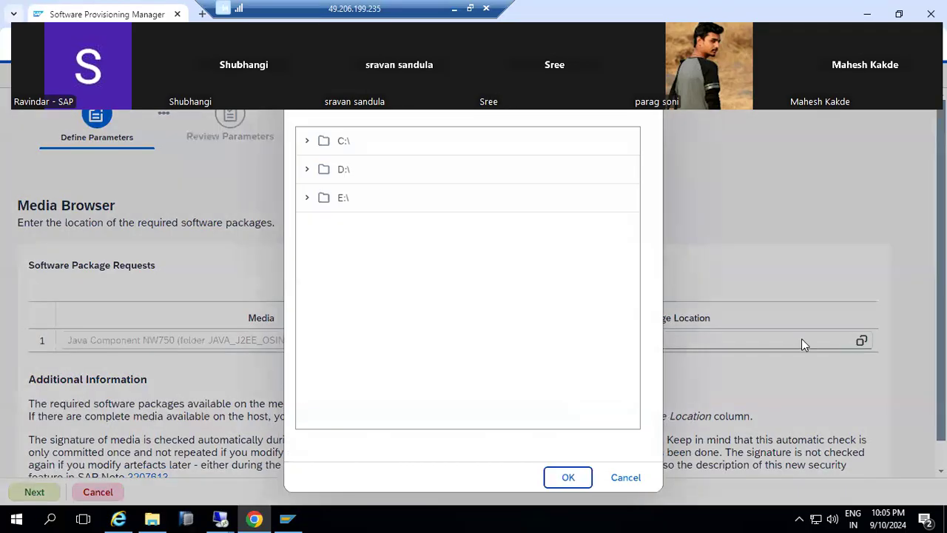
click(307, 142)
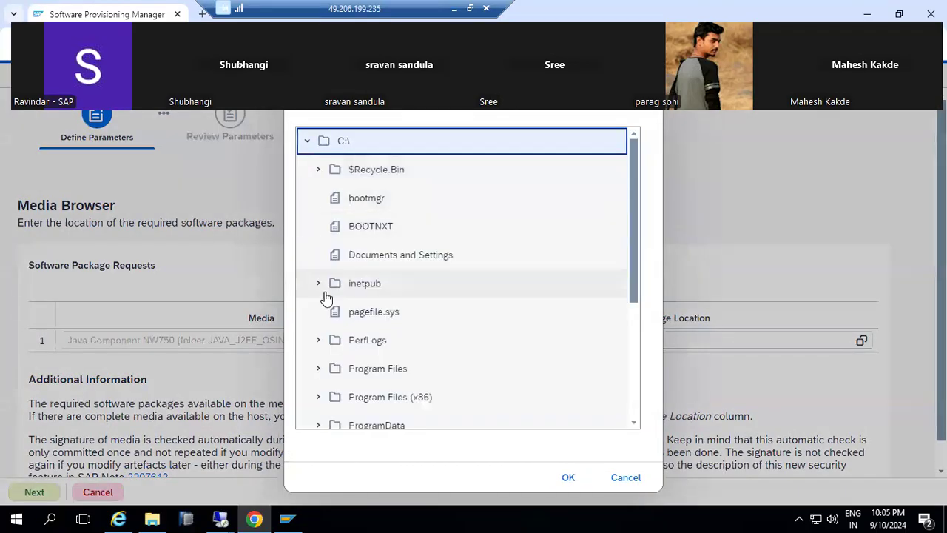
scroll(325, 311, down, 3)
click(318, 272)
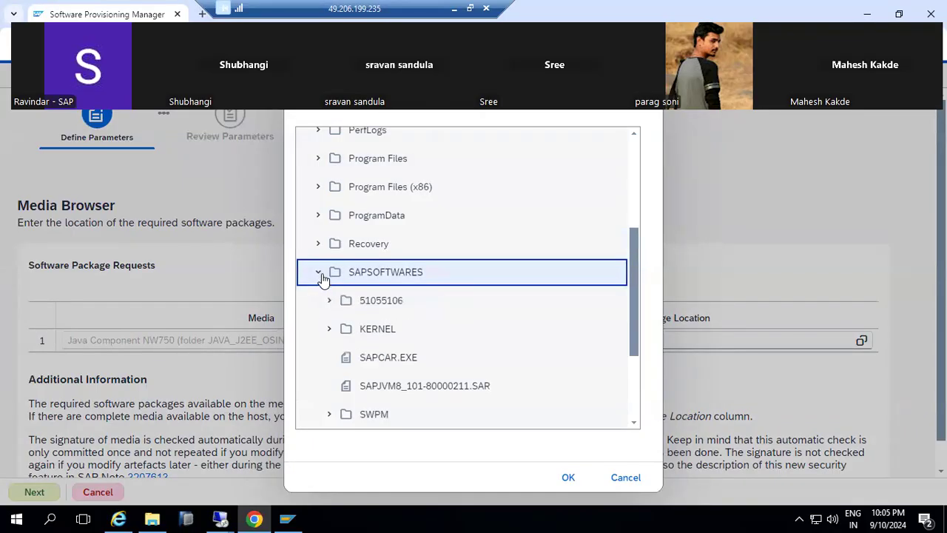
click(330, 301)
scroll(329, 307, down, 4)
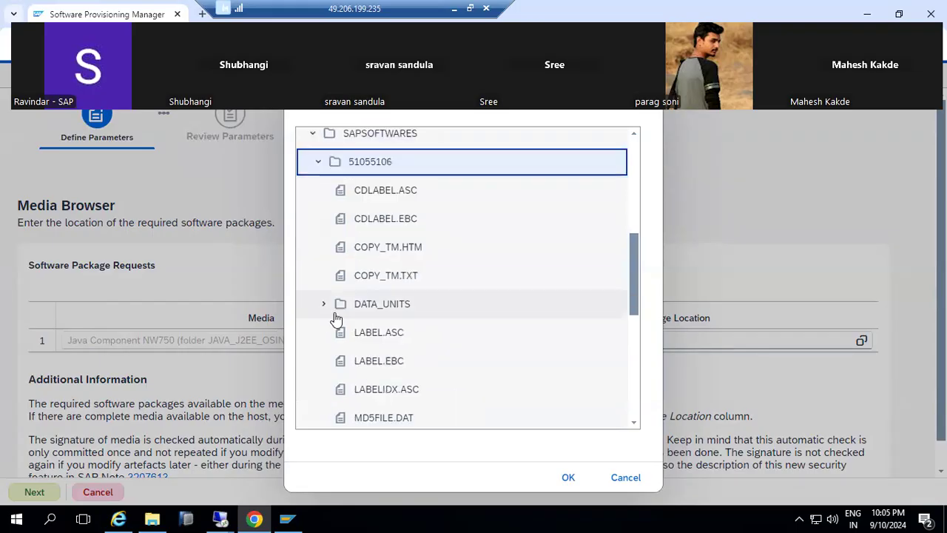
click(326, 308)
scroll(407, 324, down, 3)
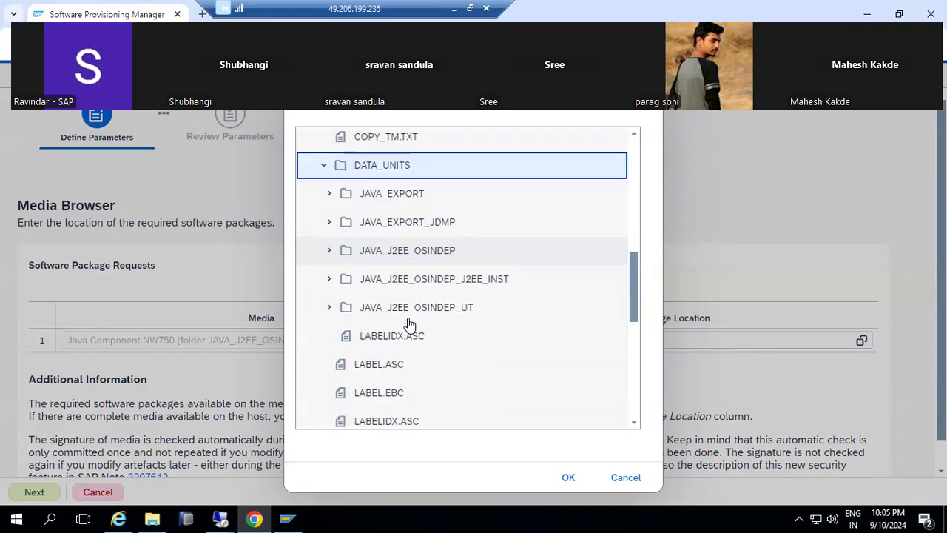
click(421, 309)
click(566, 477)
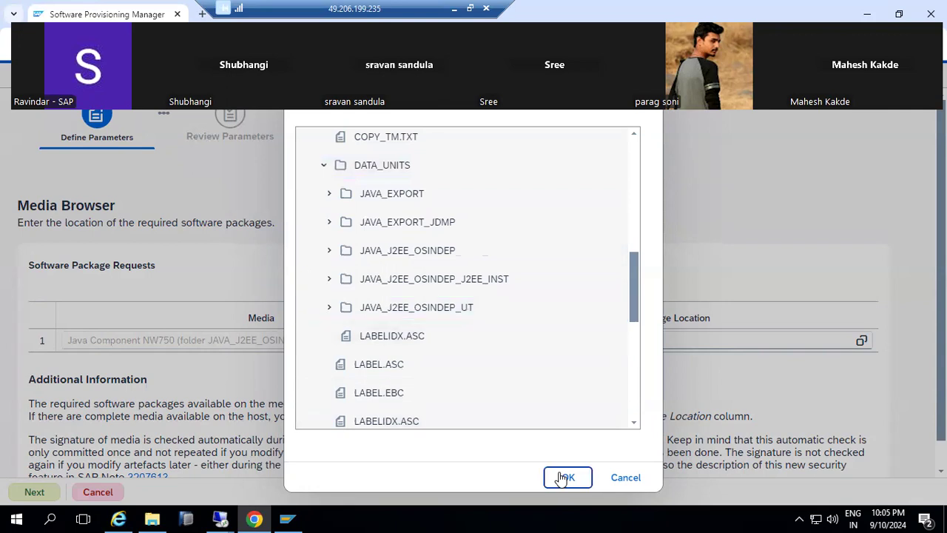
drag(735, 341, 809, 341)
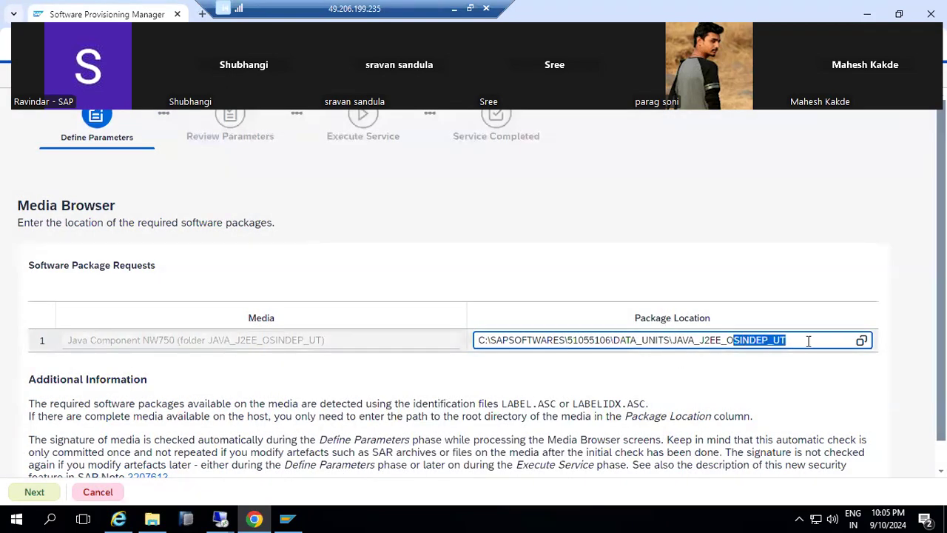
click(37, 492)
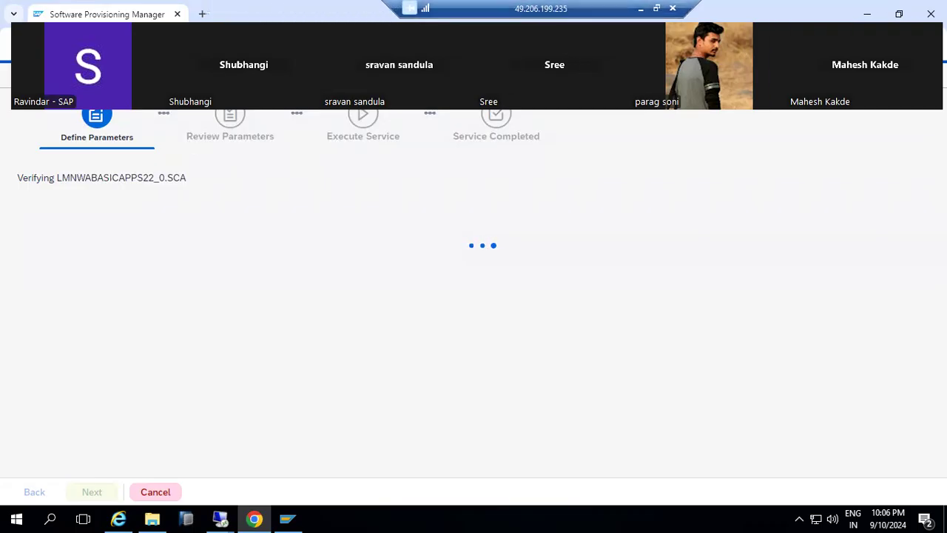
Show the installer's log-file list, then switch to the sappractice server session.
click(914, 47)
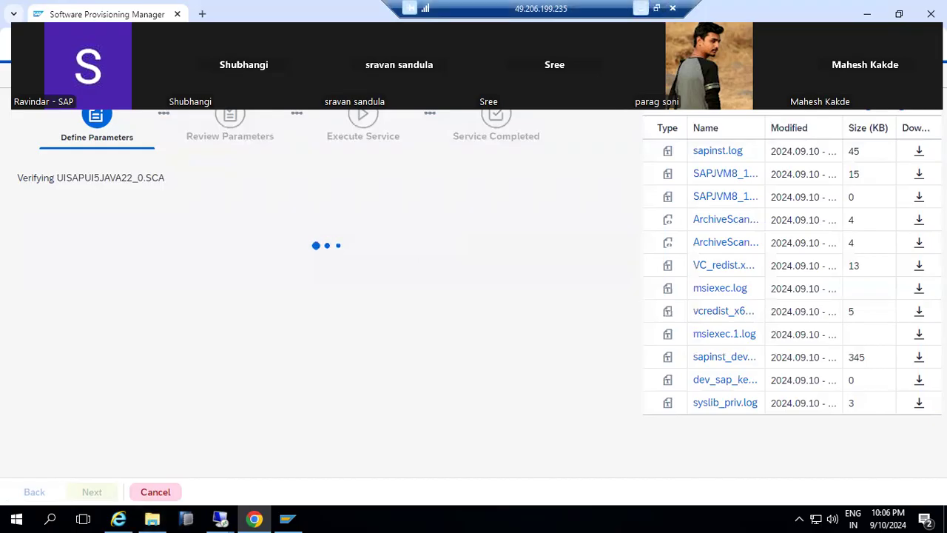
click(409, 8)
mouse_move(632, 516)
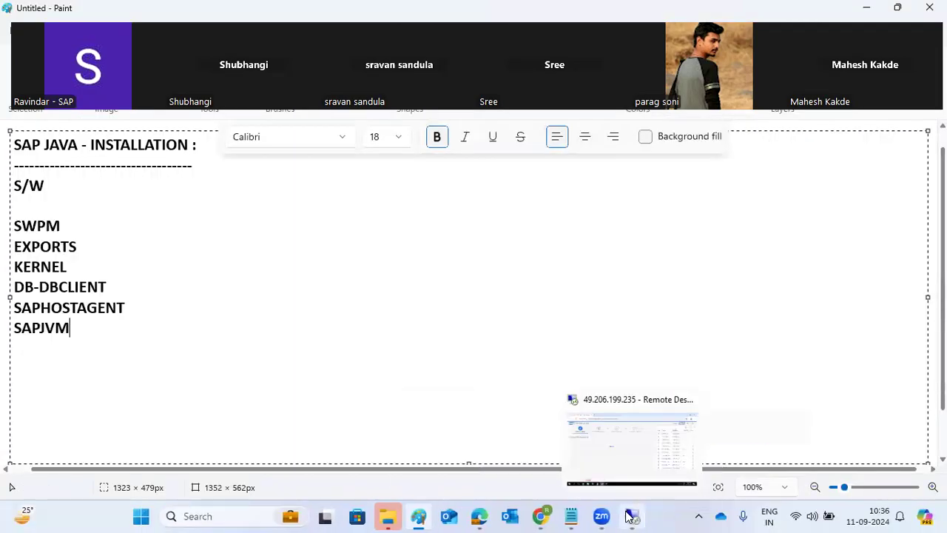
click(601, 461)
mouse_move(229, 518)
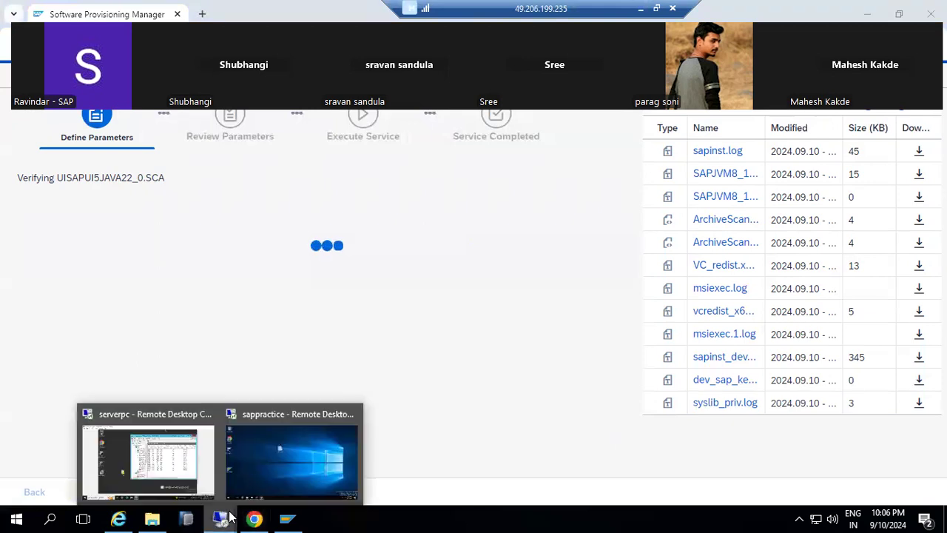
click(246, 467)
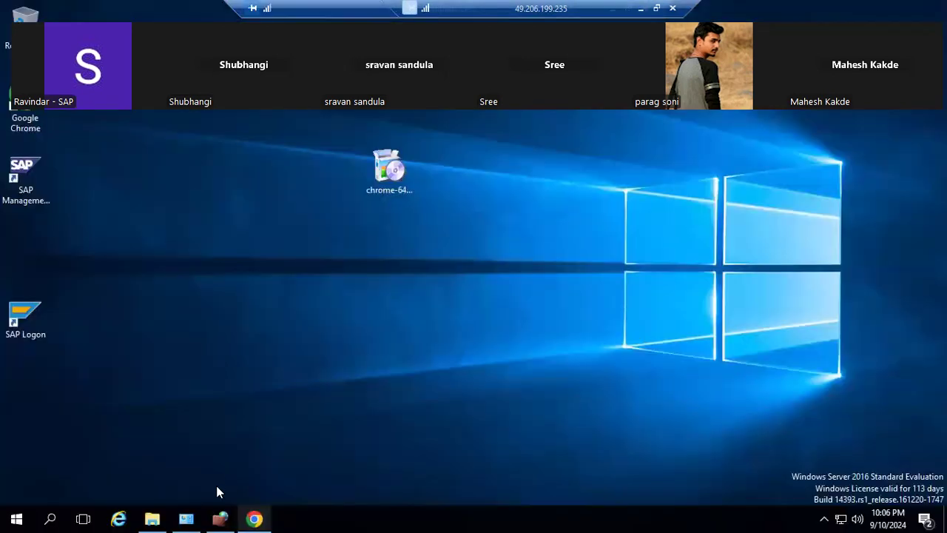
Open SAPSOFTWARES\51055106\DATA_UNITS\JAVA_J2EE_OSINDEP_UT in File Explorer.
click(152, 518)
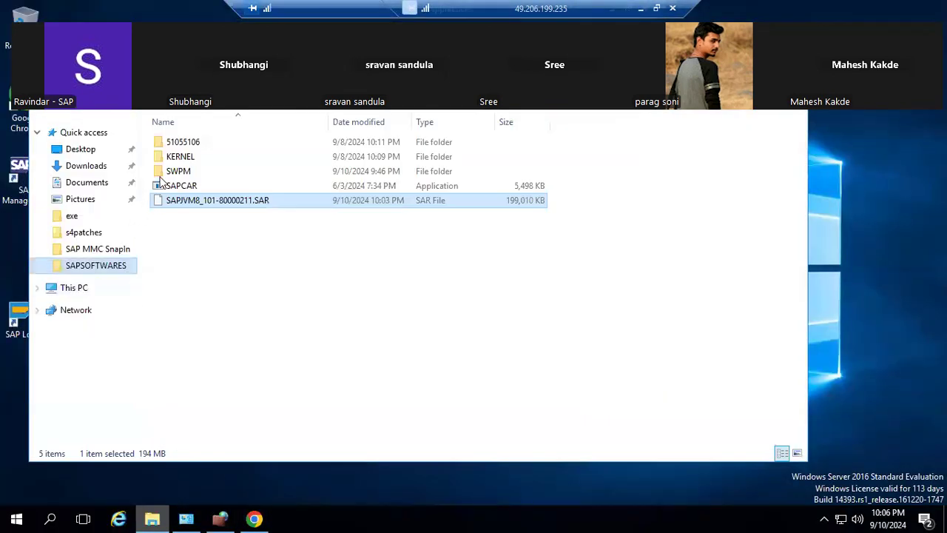
double_click(181, 144)
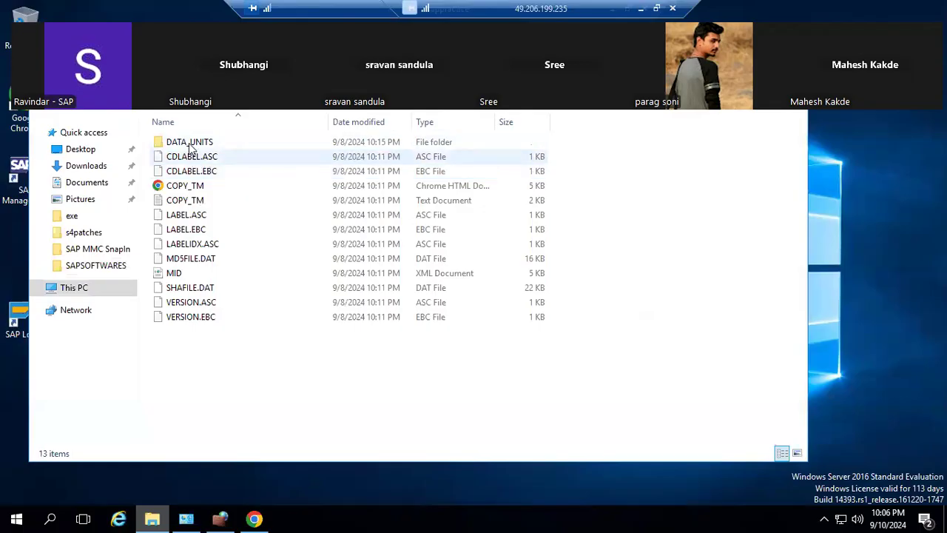
click(191, 148)
double_click(190, 145)
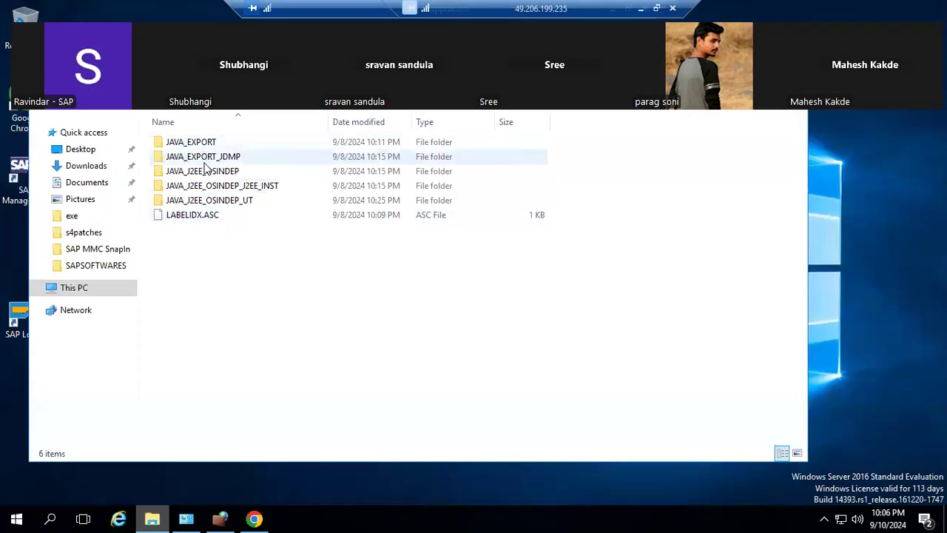
click(219, 207)
double_click(219, 207)
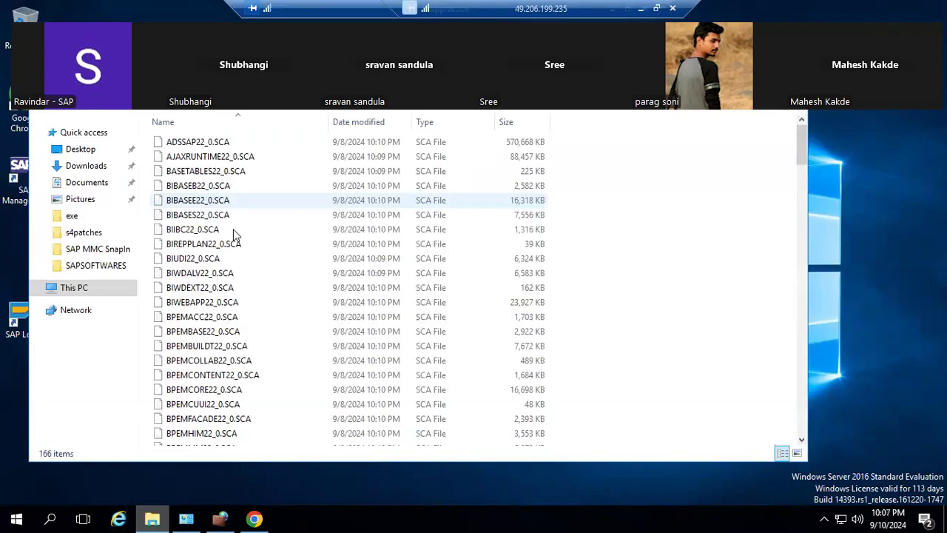
Scroll through the folder's 166 SCA files, then return to the installer.
scroll(232, 317, down, 5)
scroll(232, 318, down, 20)
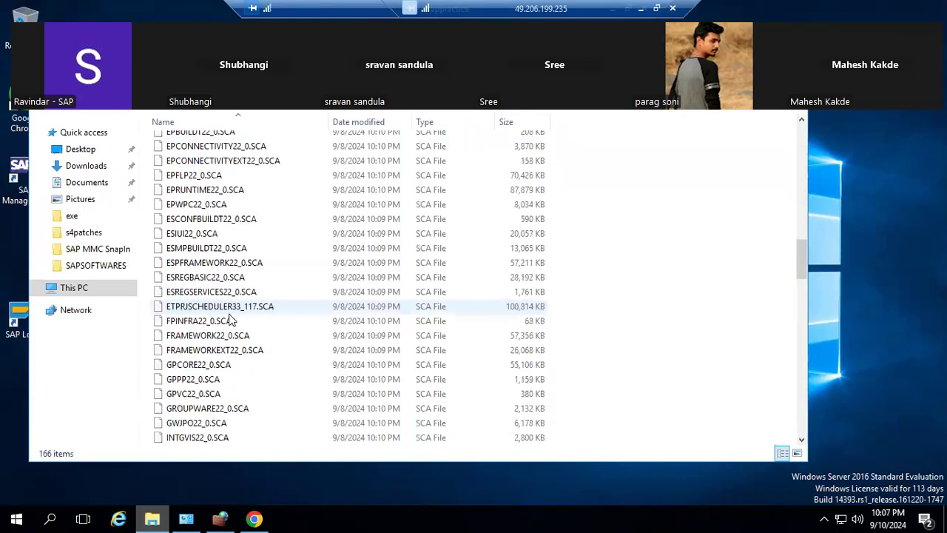
scroll(234, 318, down, 2)
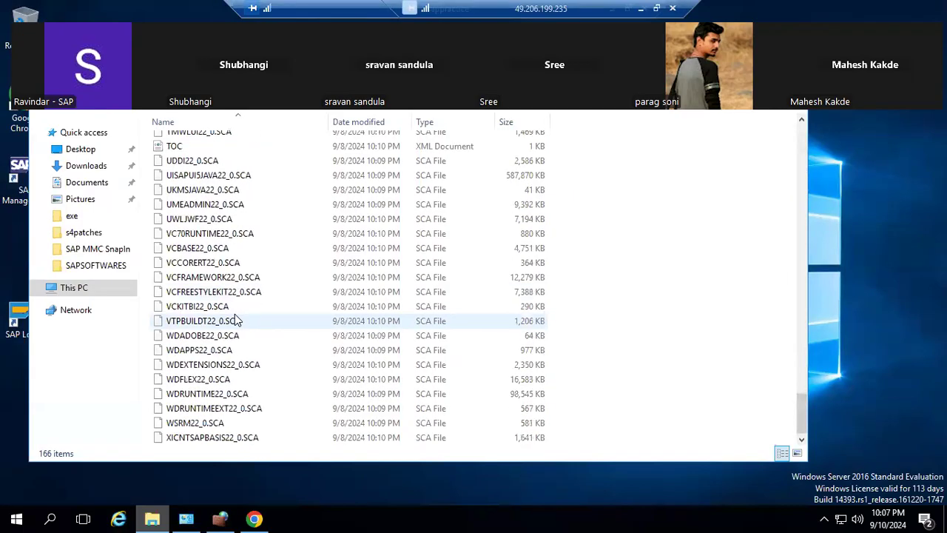
scroll(237, 318, up, 12)
scroll(241, 319, up, 20)
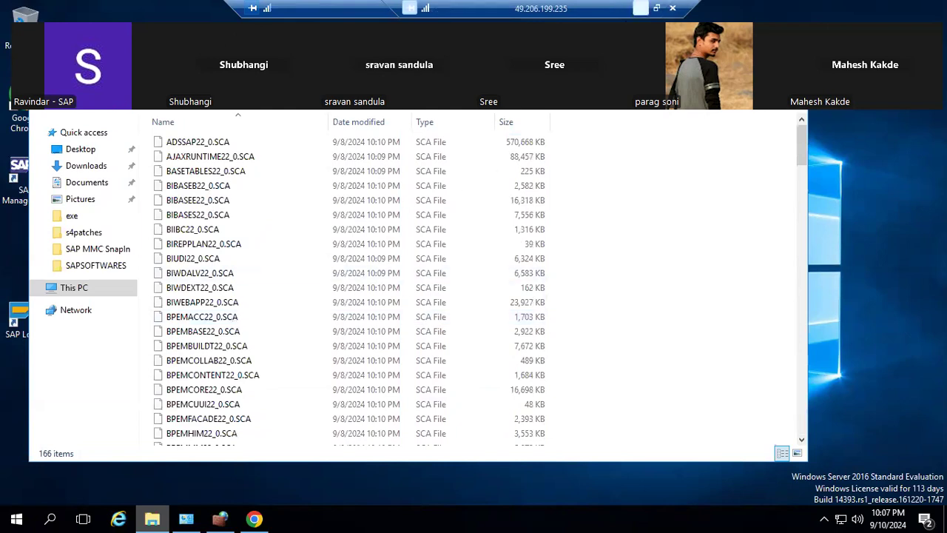
click(641, 9)
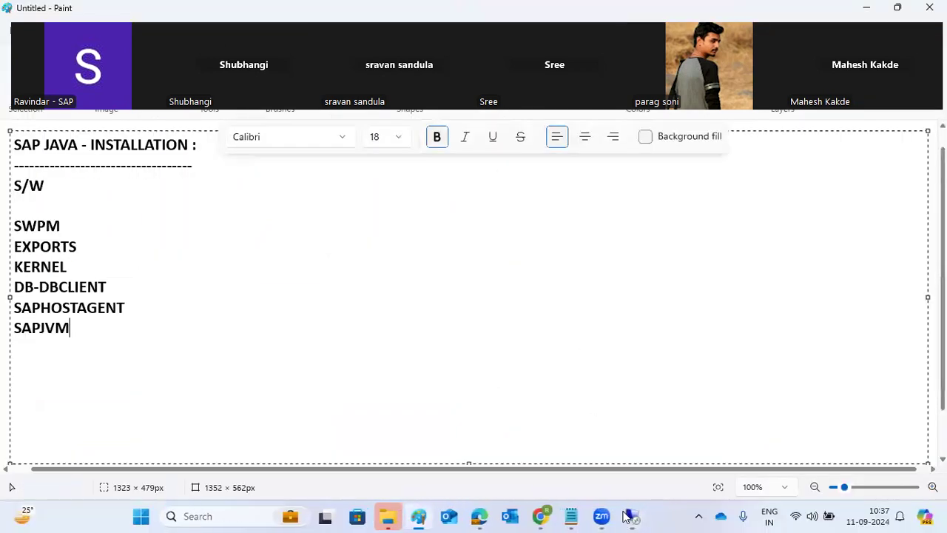
mouse_move(627, 516)
click(617, 454)
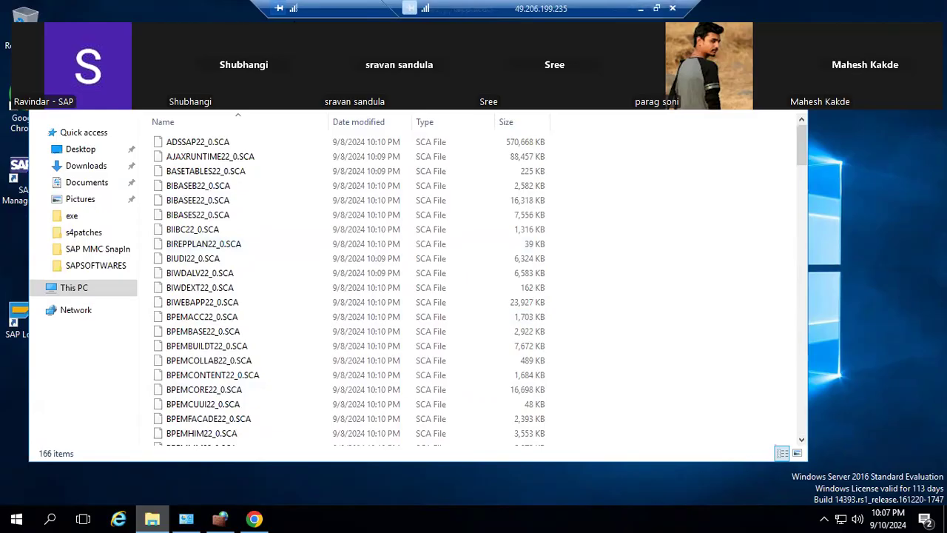
mouse_move(870, 14)
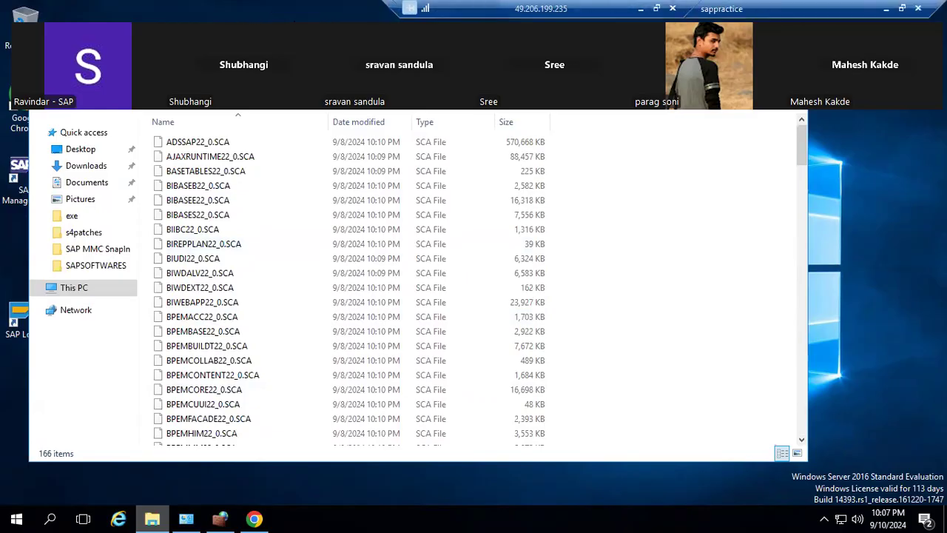
click(887, 10)
Refresh the log list and open sapinst.log to read entries up to selectPPMSInstances.
drag(57, 178, 178, 172)
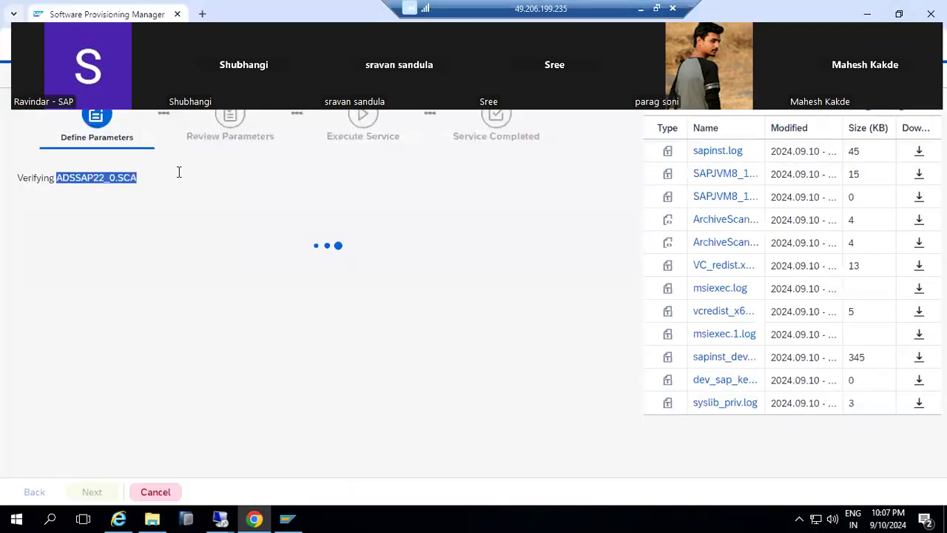
click(899, 113)
triple_click(718, 152)
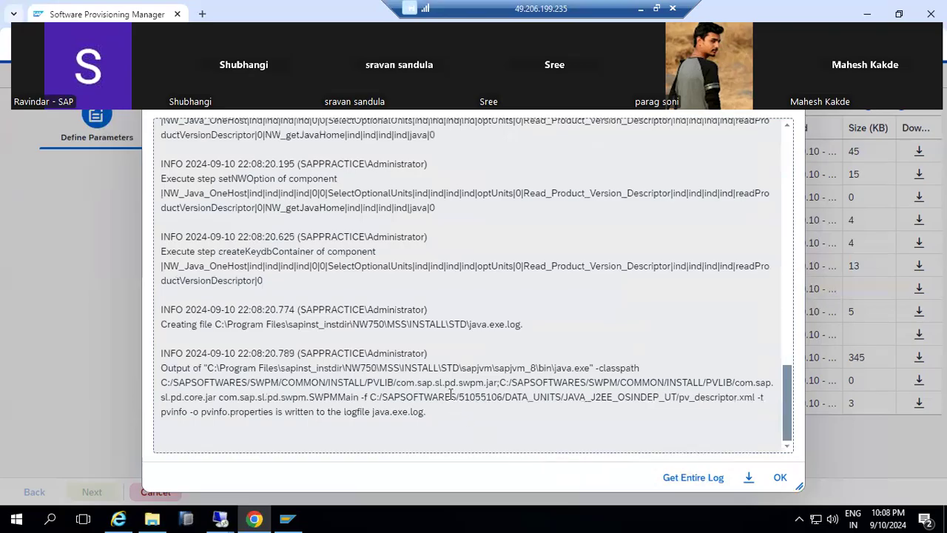
drag(450, 382, 491, 413)
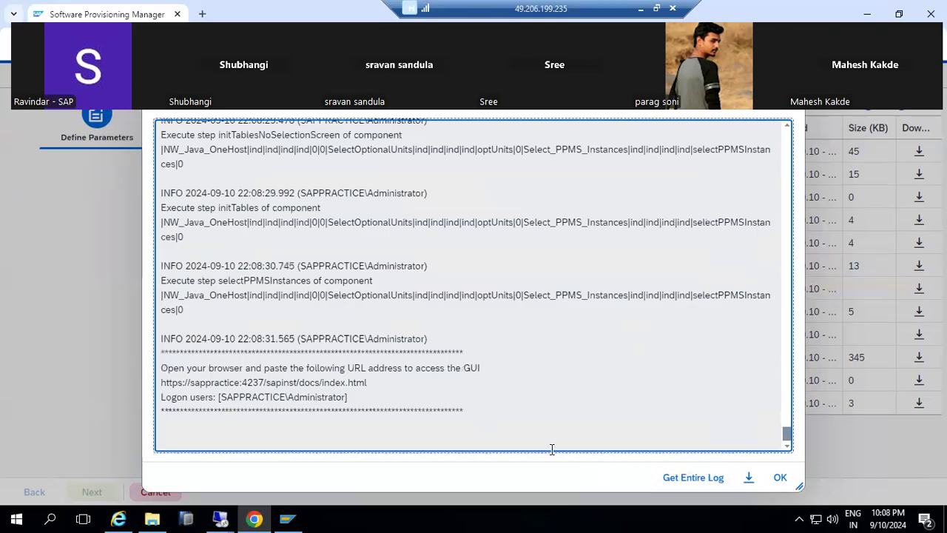
Select Adobe Document Services, EP Core - Application Portal and Enterprise Portal, leaving BI Java unticked, and continue.
click(777, 478)
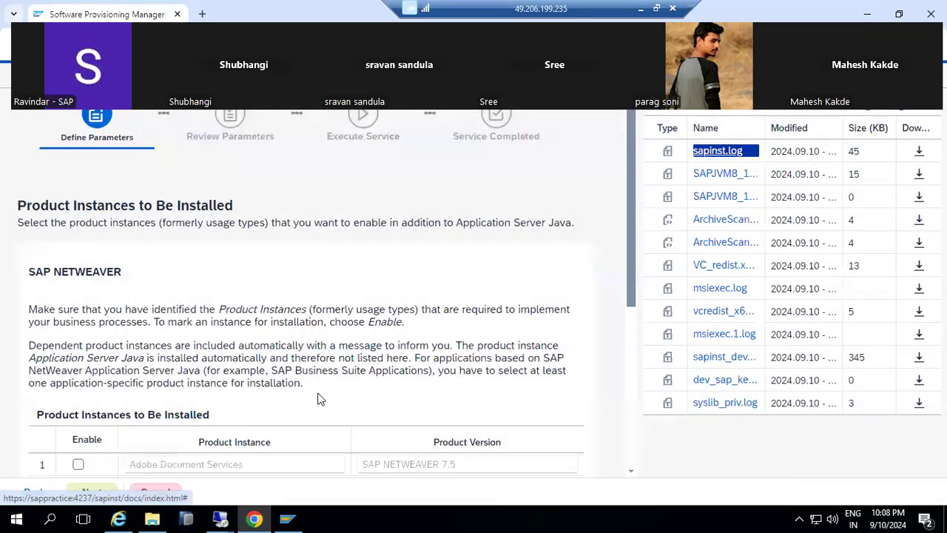
scroll(312, 393, down, 2)
scroll(313, 393, down, 2)
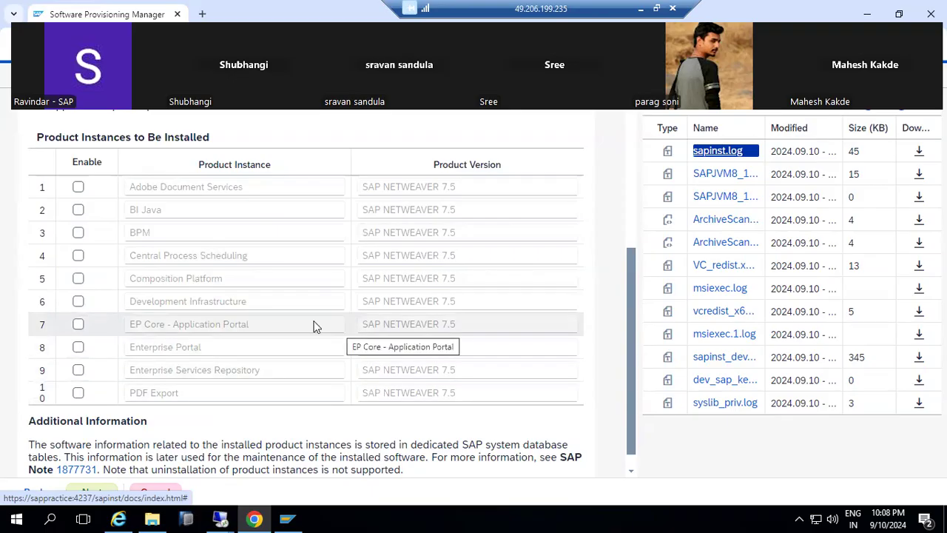
click(78, 190)
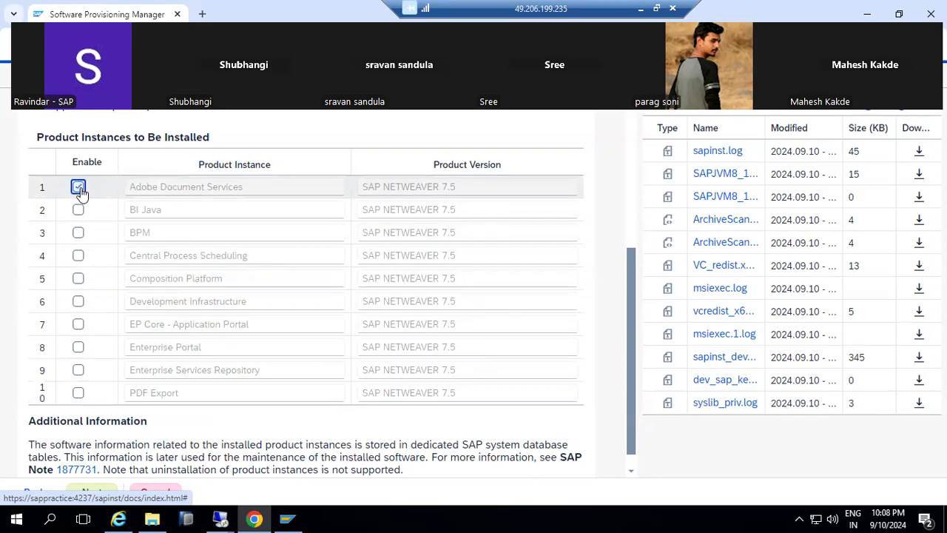
click(78, 212)
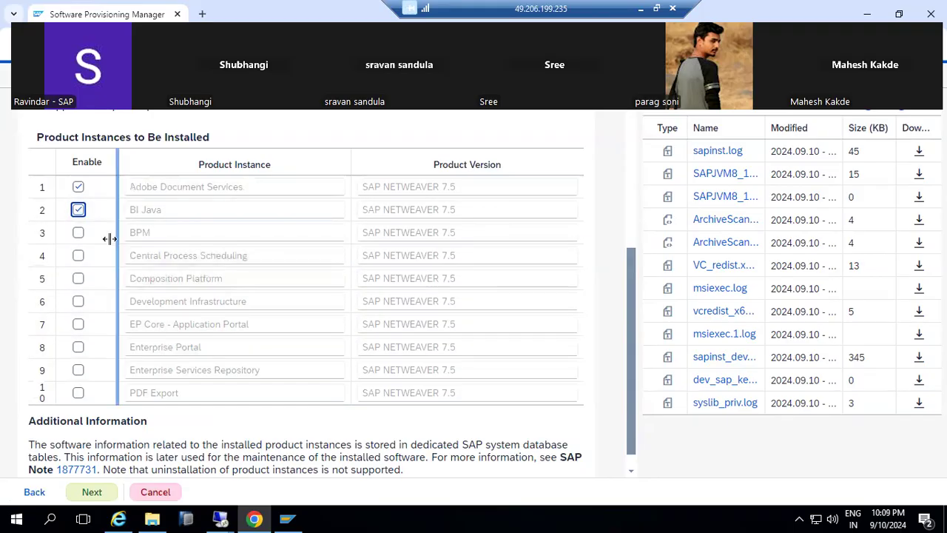
click(79, 211)
click(77, 324)
click(79, 347)
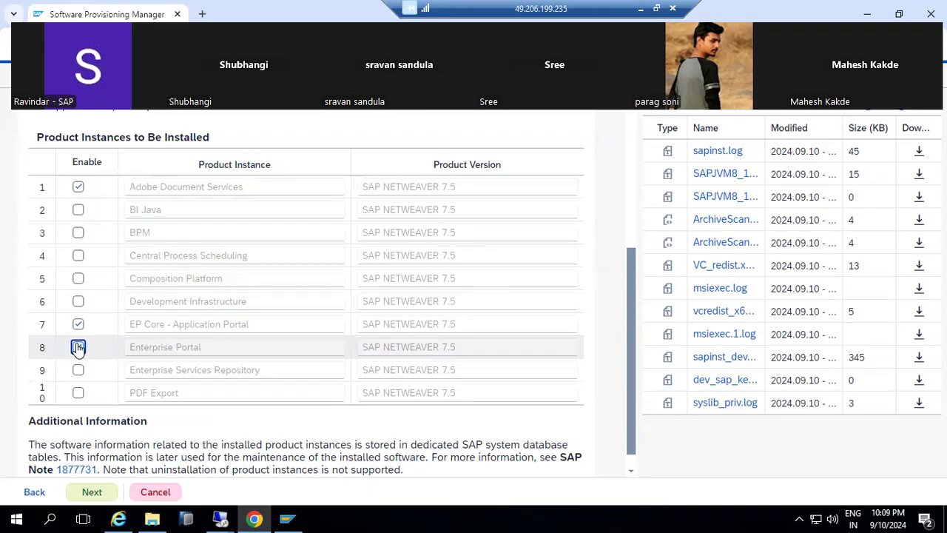
click(78, 347)
scroll(143, 351, down, 1)
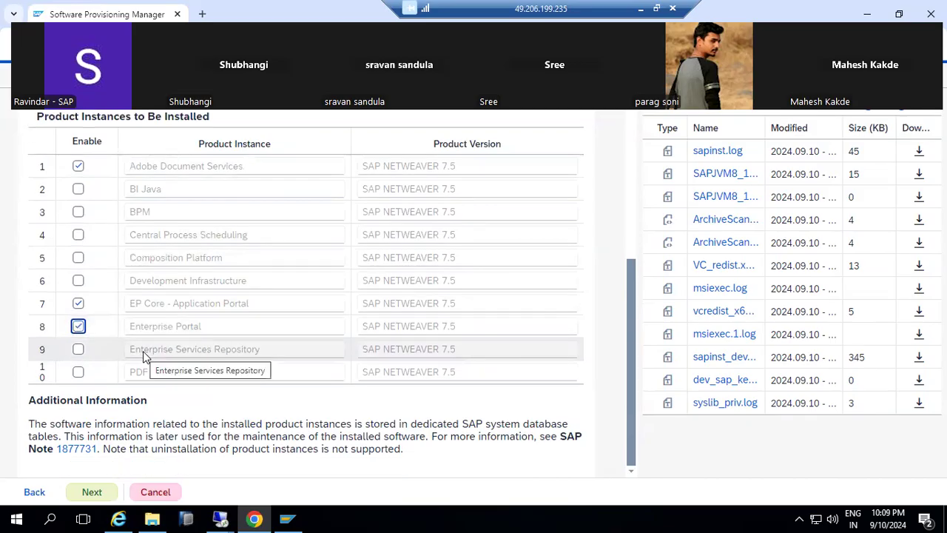
scroll(166, 316, up, 2)
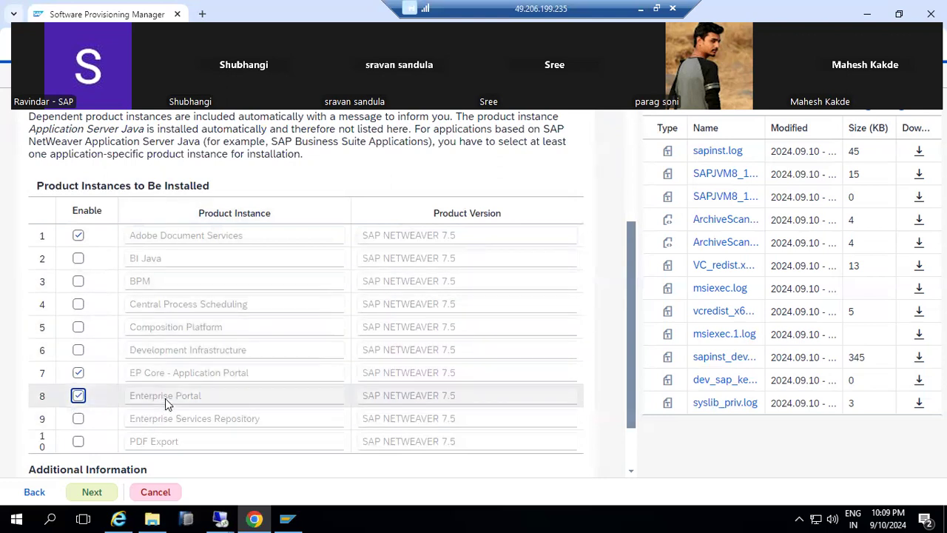
scroll(170, 389, down, 2)
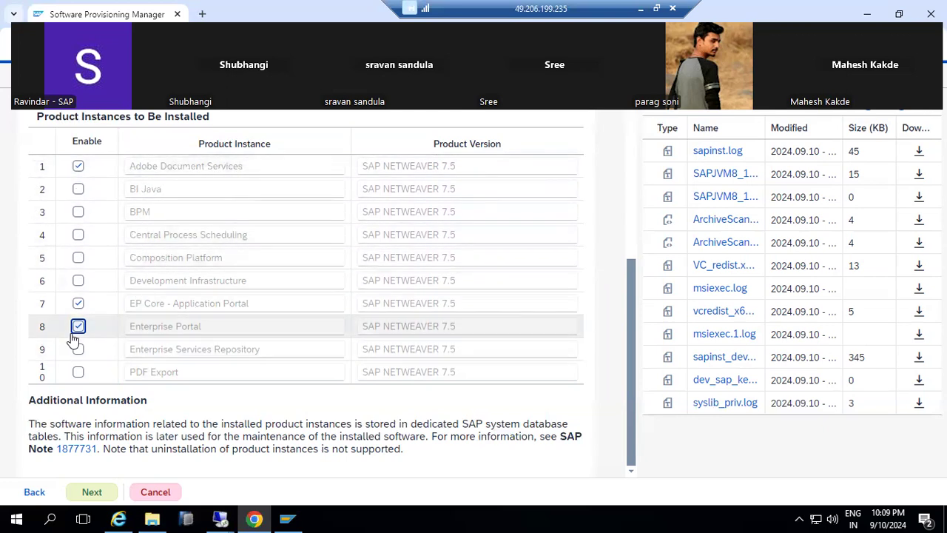
click(93, 492)
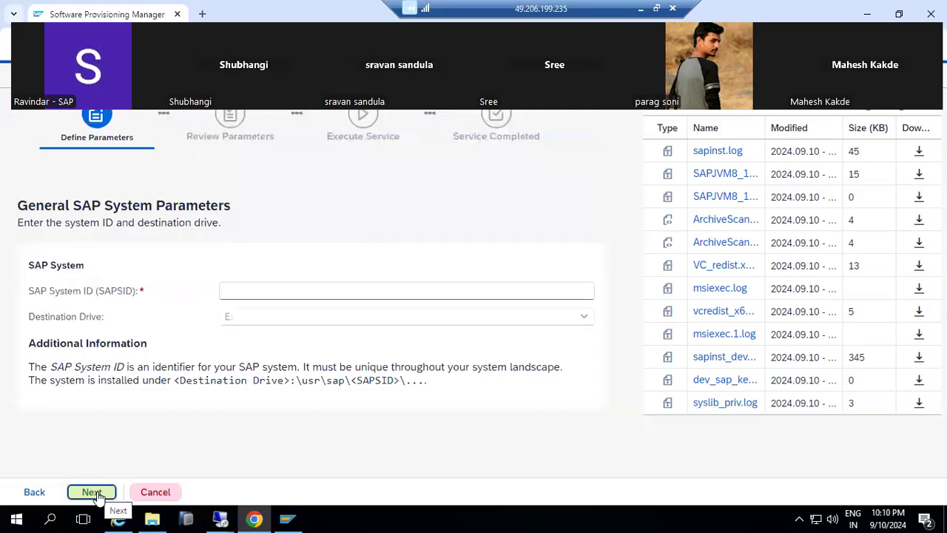
Enter NJP as the SAP System ID, keep destination drive E:, and continue.
click(238, 284)
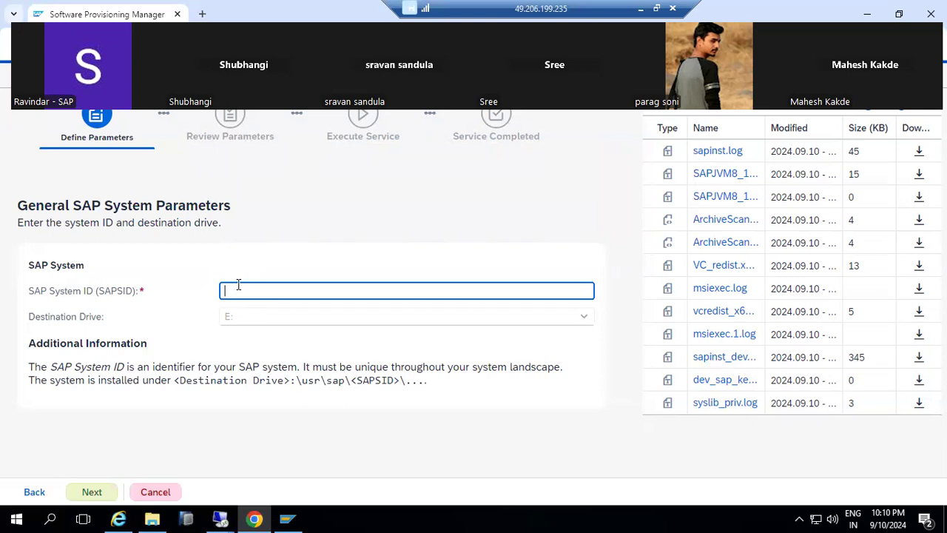
text(NJP)
key(BackSpace)
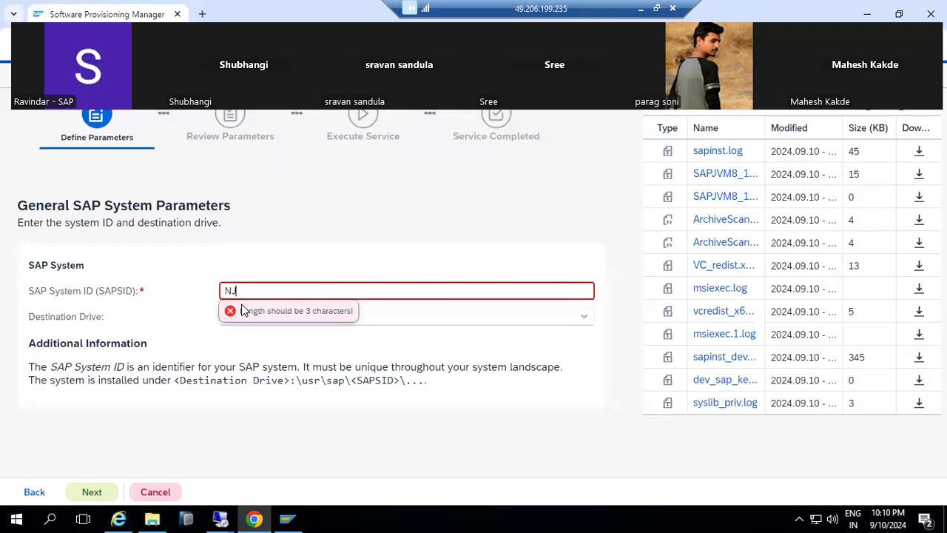
text(P)
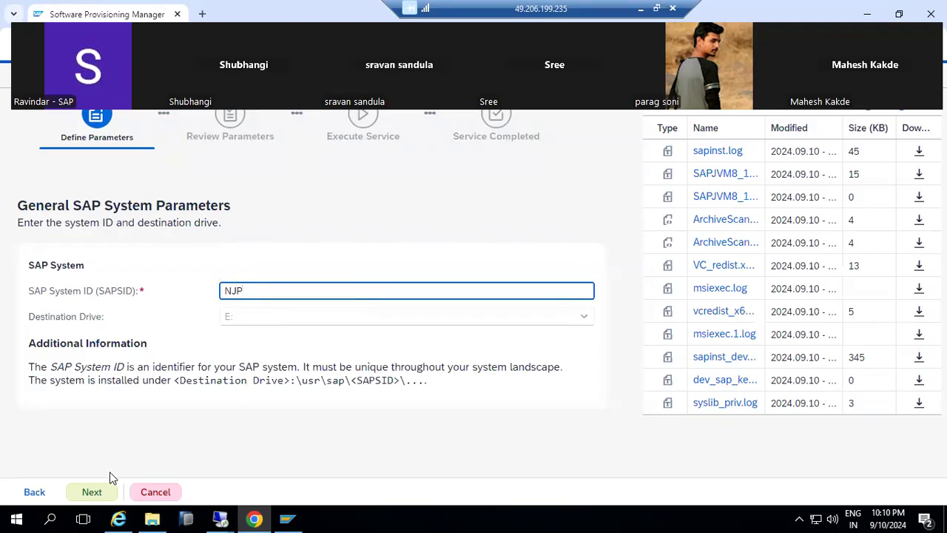
drag(255, 290, 203, 290)
click(231, 294)
click(95, 493)
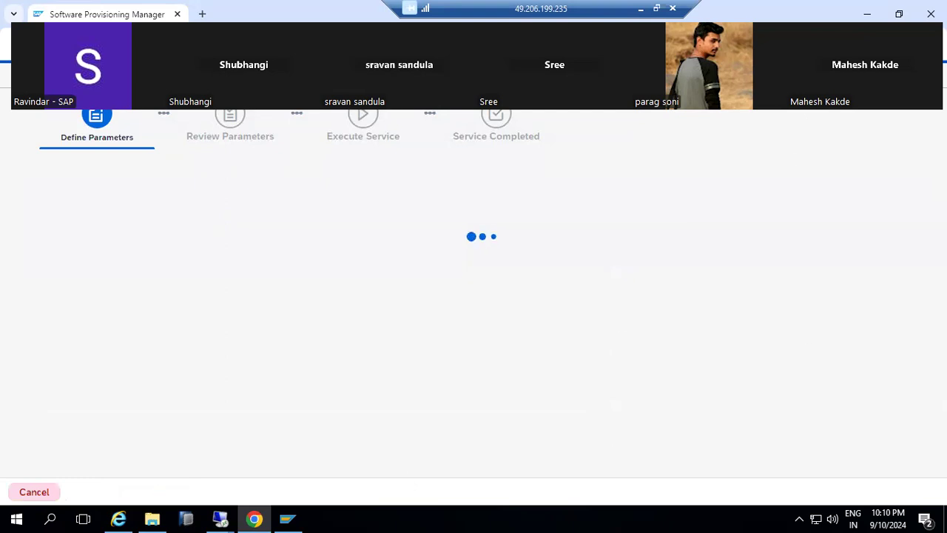
Turn off the FQDN setting for the SAP system and continue.
click(814, 45)
click(104, 291)
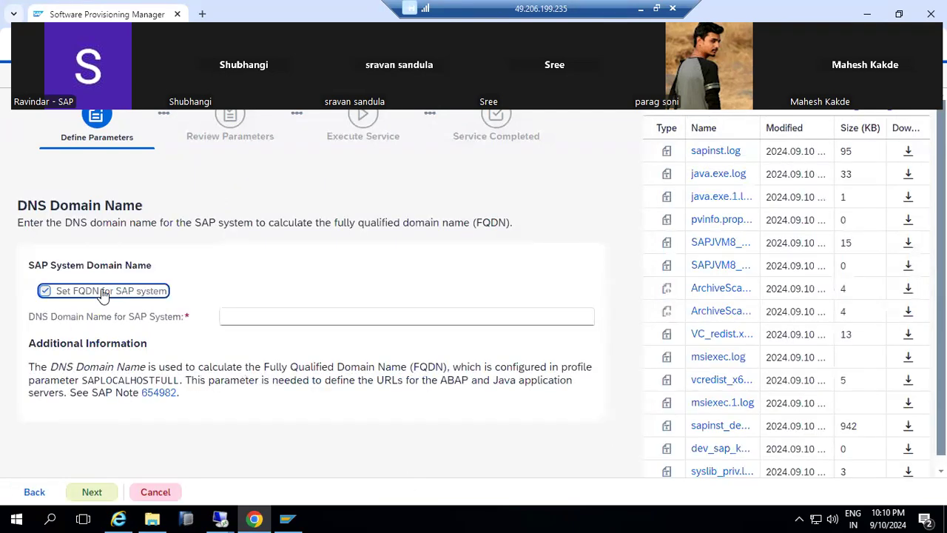
click(89, 492)
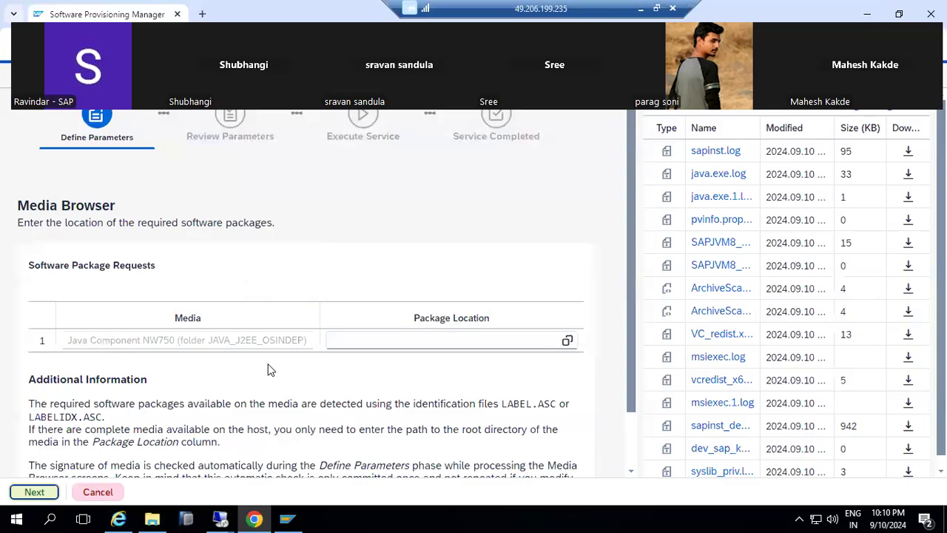
Point Java Component NW750 to C:\SAPSOFTWARES\51055106\DATA_UNITS\JAVA_J2EE_OSINDEP and continue.
click(568, 340)
click(308, 141)
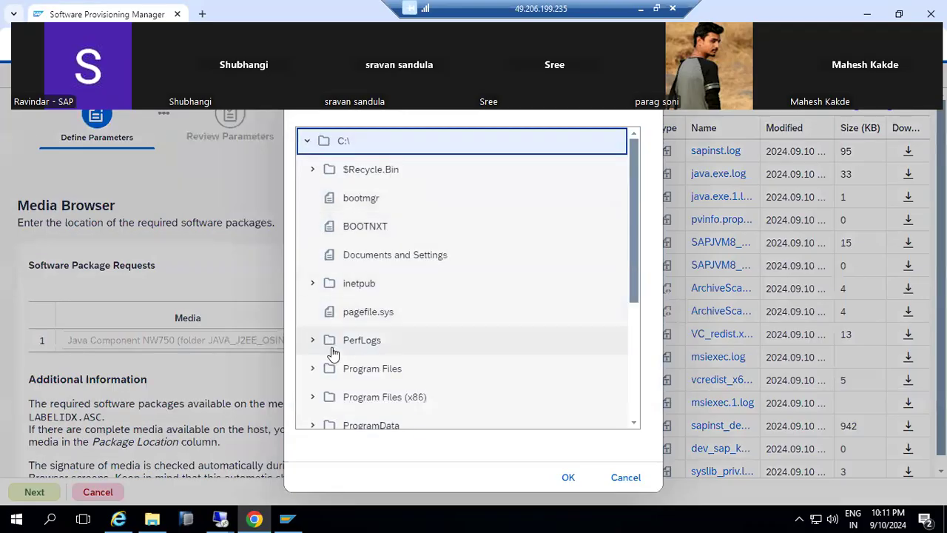
scroll(331, 348, down, 3)
click(313, 275)
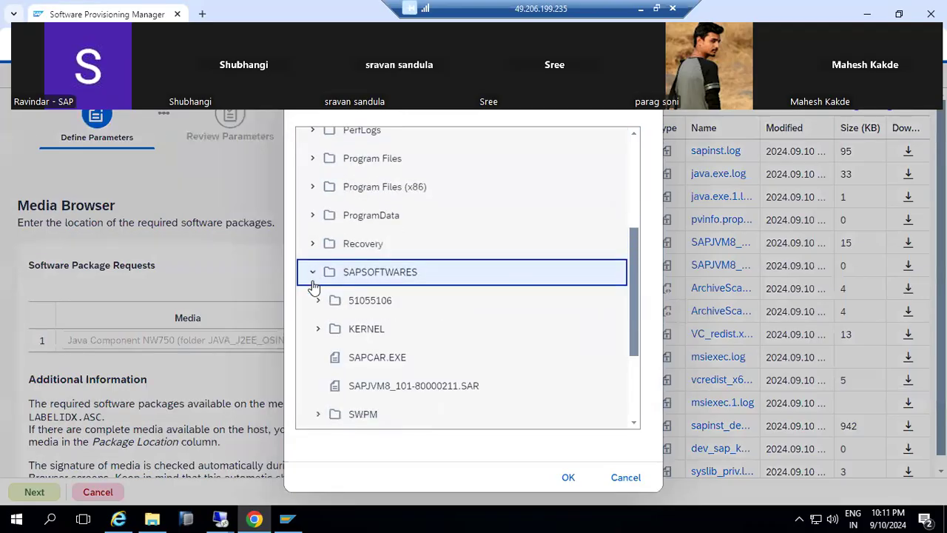
scroll(318, 332, down, 1)
click(310, 232)
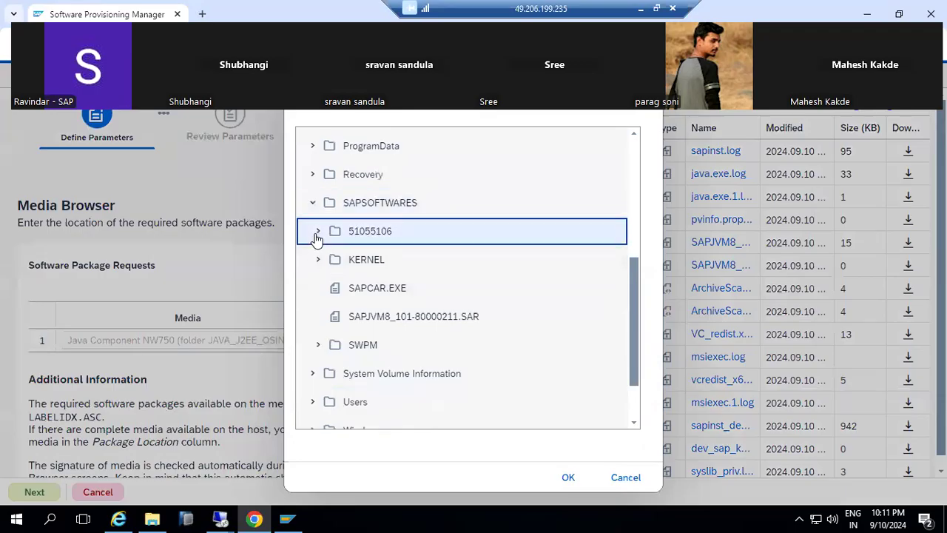
click(325, 377)
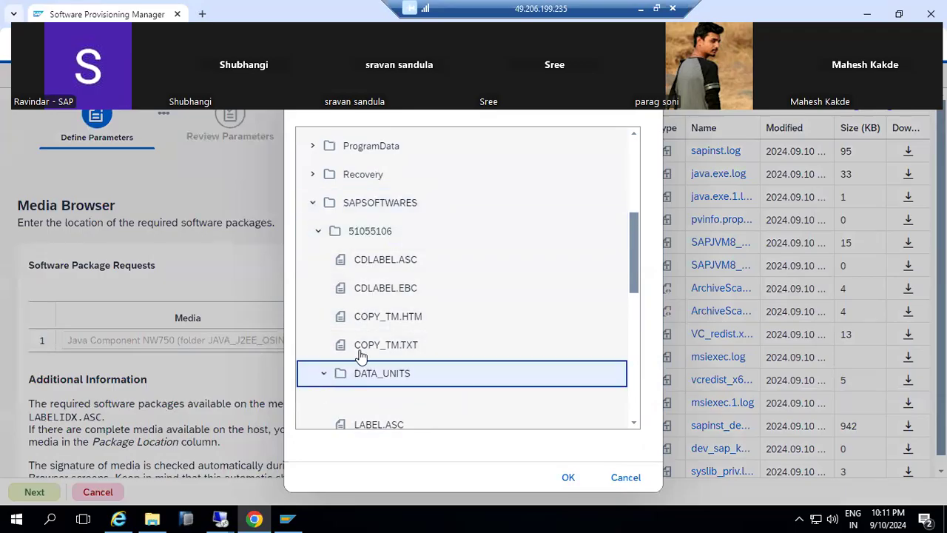
scroll(380, 351, down, 3)
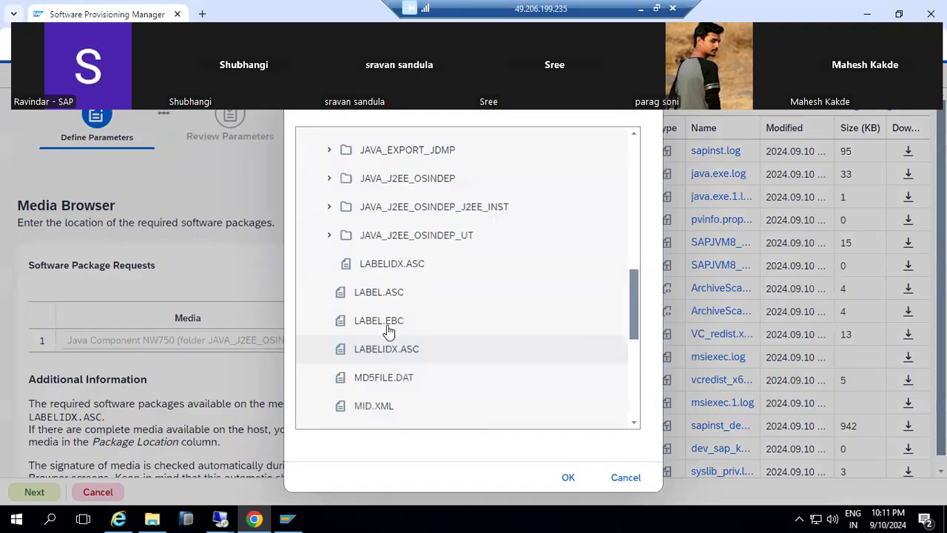
click(416, 182)
click(567, 477)
click(37, 494)
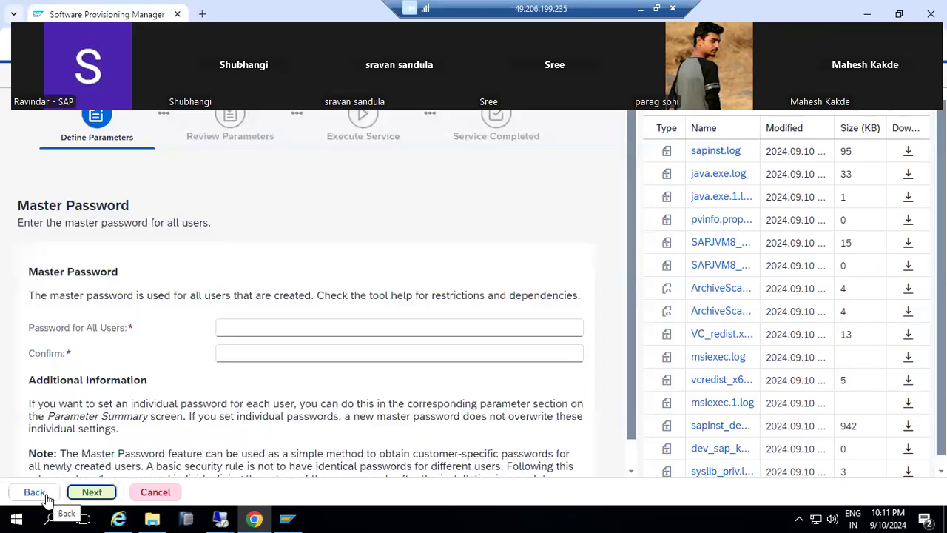
Fill Password for All Users and Confirm with the master password, then proceed to unpacking tools.
click(244, 323)
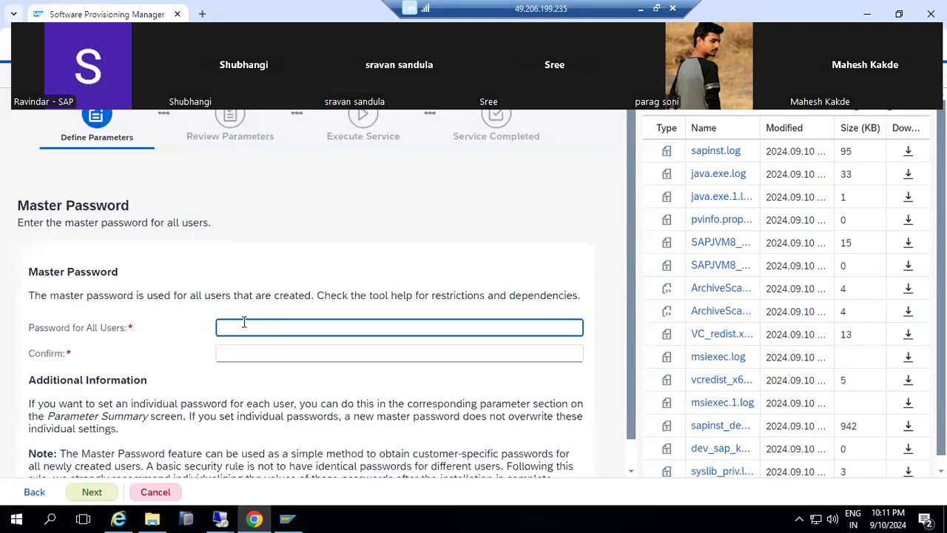
text(W••••)
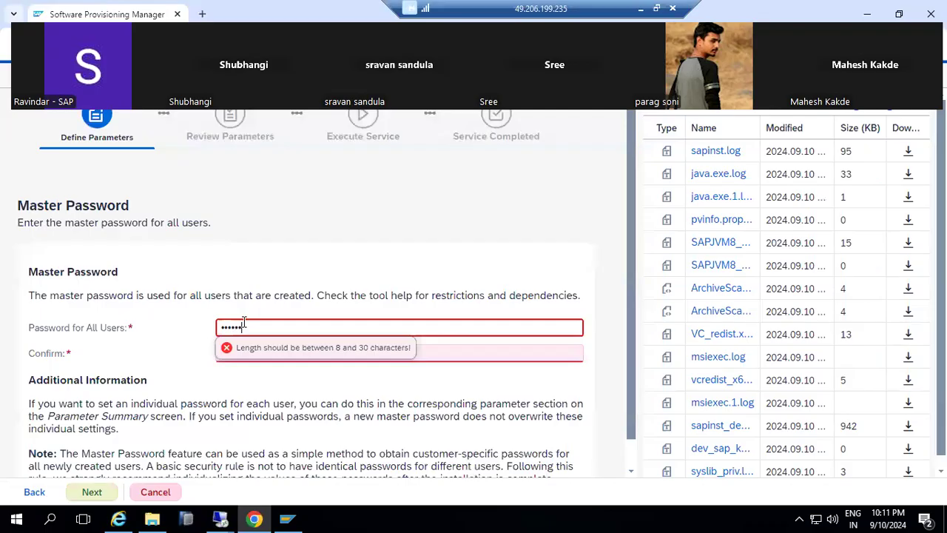
text(••••)
key(Tab)
text(••••)
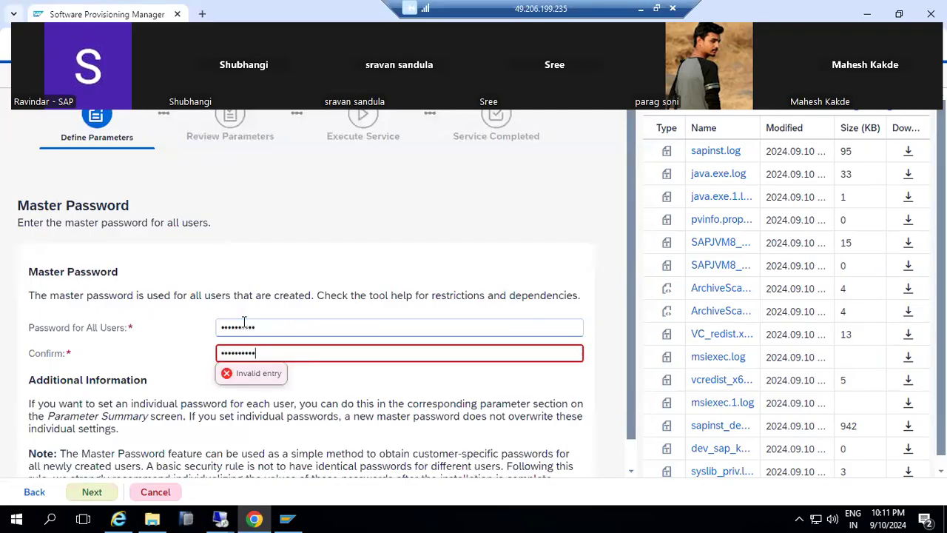
click(90, 492)
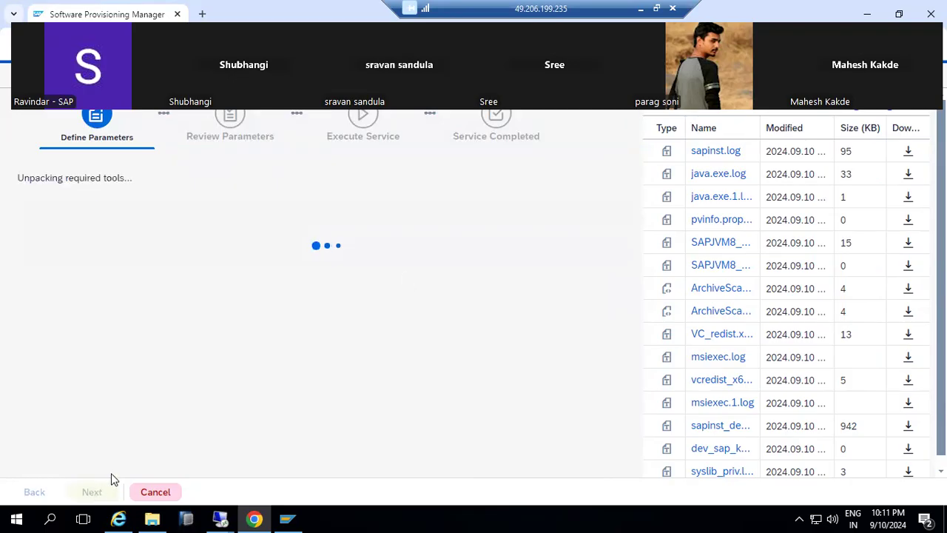
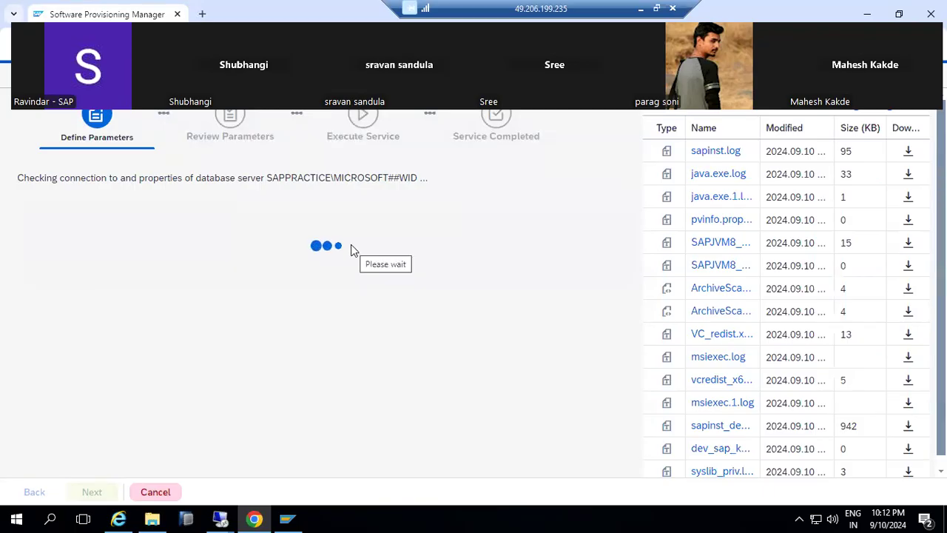
Review the login timeout errors in sapinst.log, then close the log viewer.
click(889, 117)
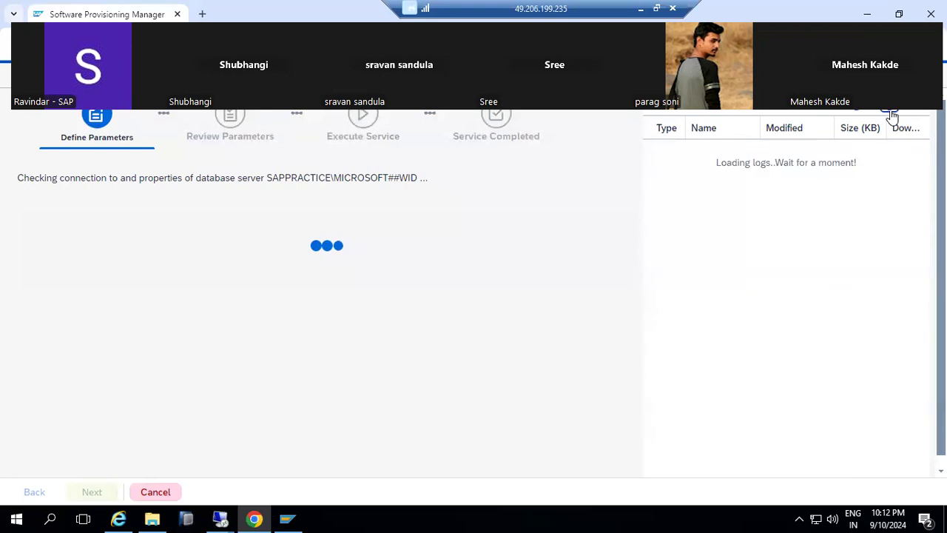
click(716, 151)
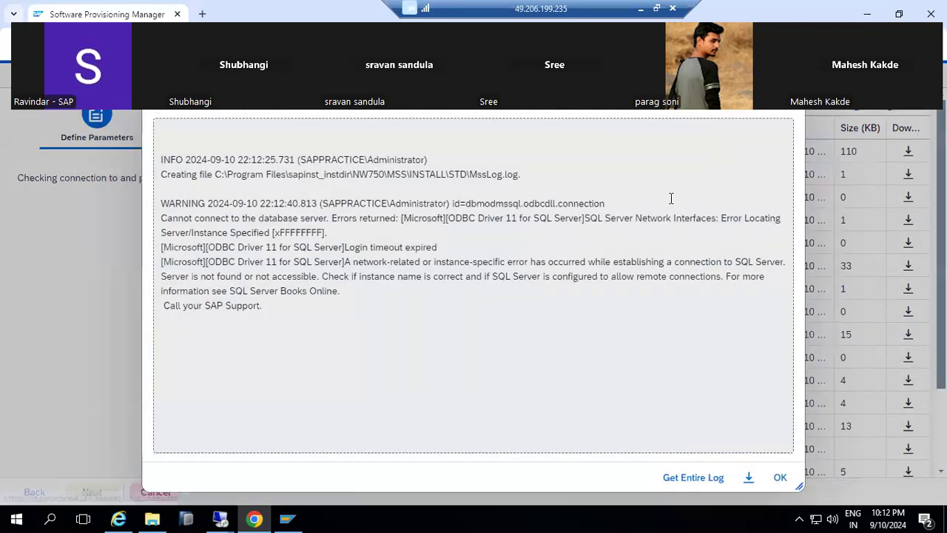
click(316, 254)
drag(316, 254, 367, 342)
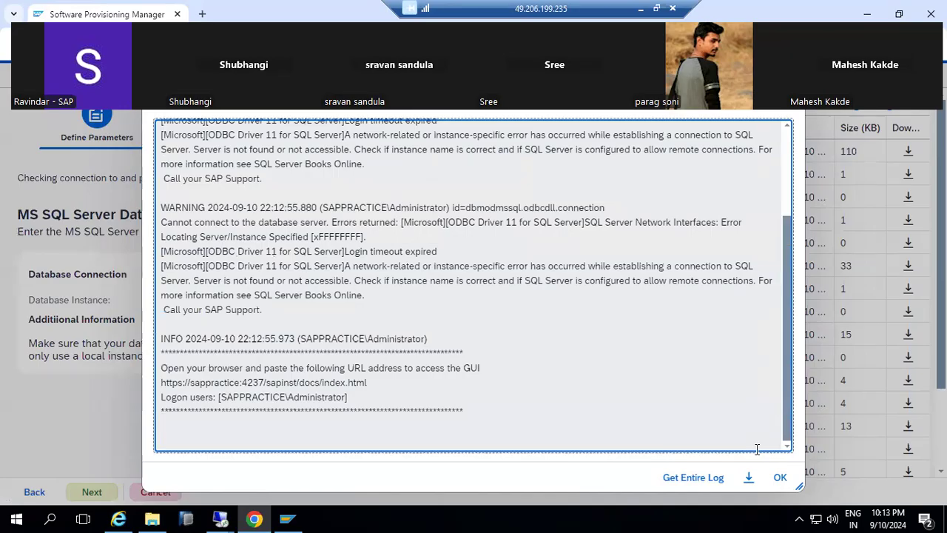
click(780, 477)
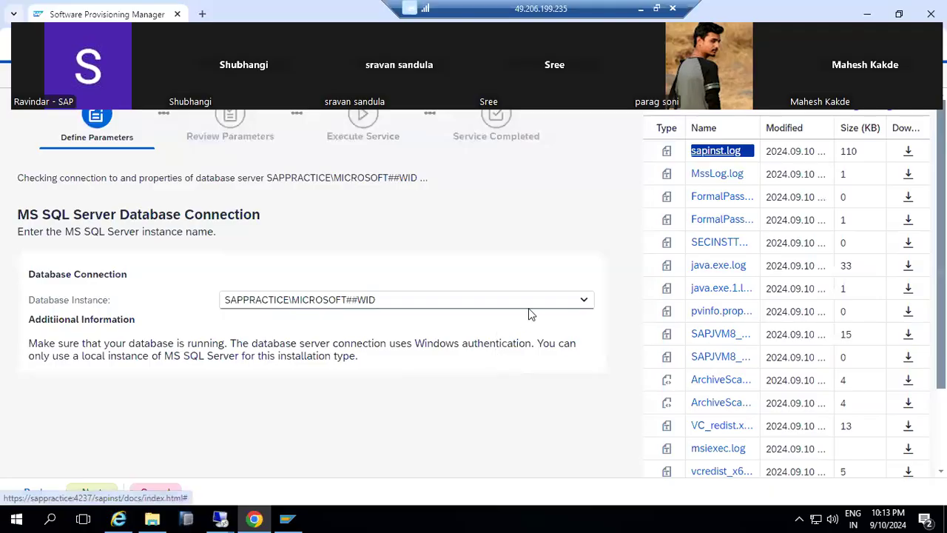
Choose SAPPRACTICE as the MS SQL Server database instance and continue.
click(583, 300)
click(300, 345)
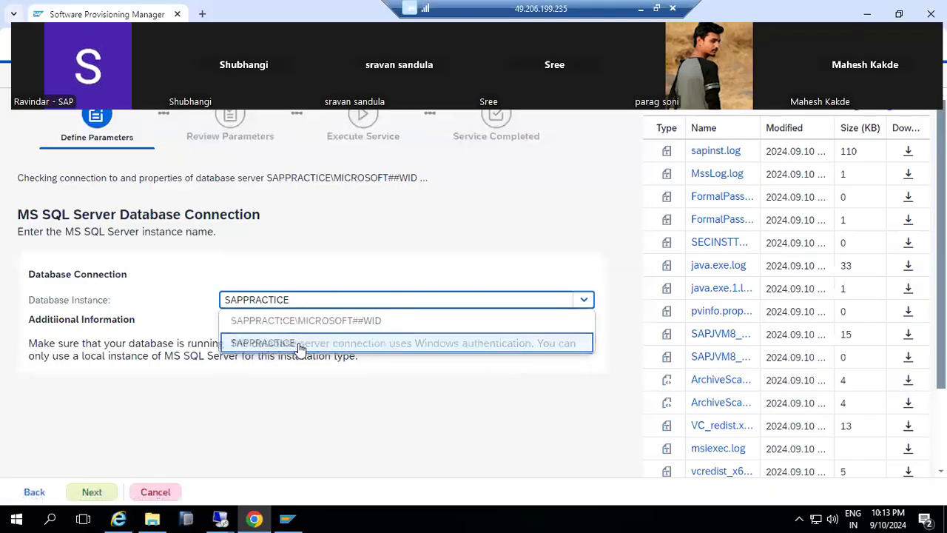
click(90, 497)
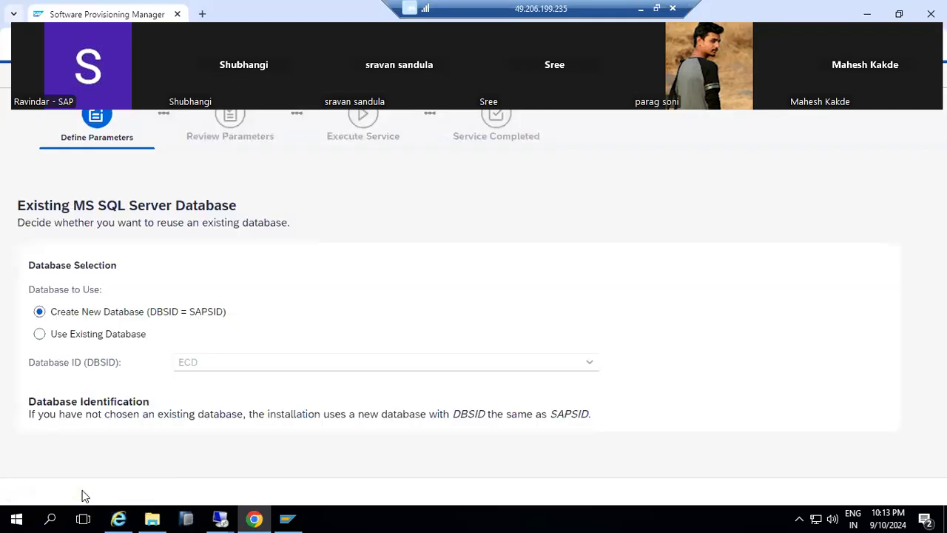
Keep Create New Database with DBSID ECD and move on to the package browser.
click(84, 493)
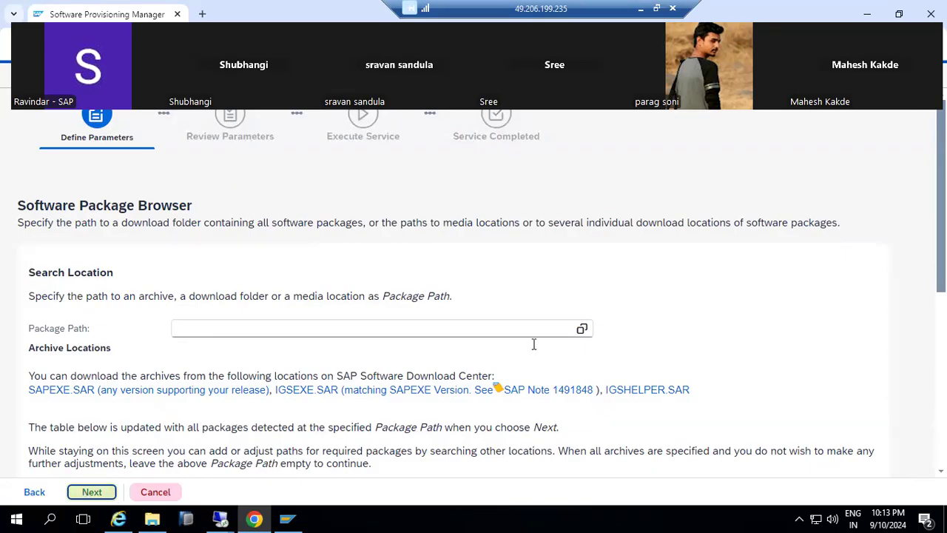
Set the Package Path to C:\SAPSOFTWARES\KERNEL and start scanning it.
click(582, 329)
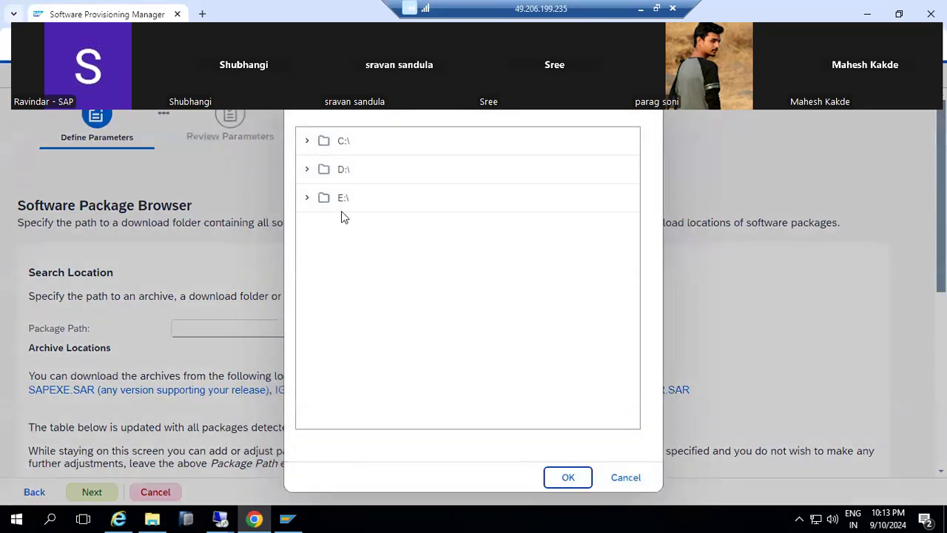
click(307, 142)
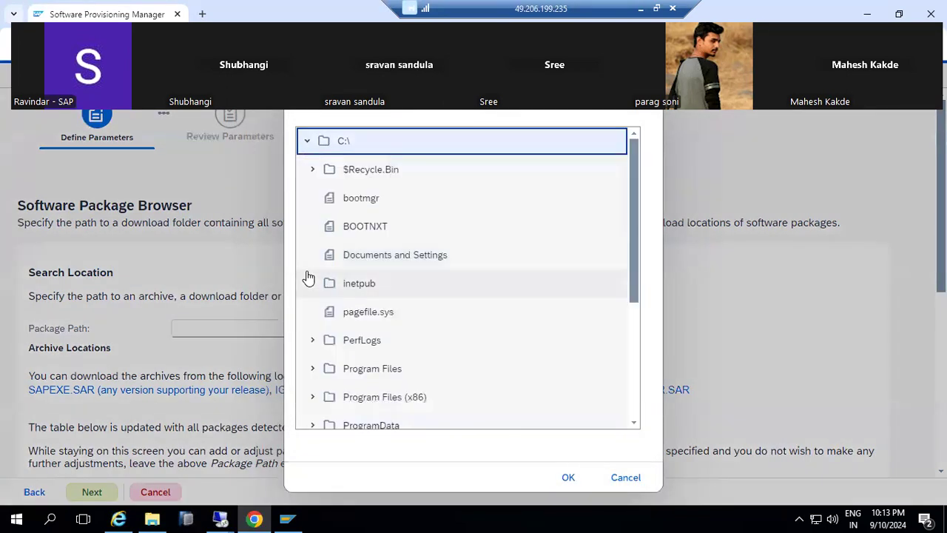
scroll(307, 275, down, 3)
click(312, 272)
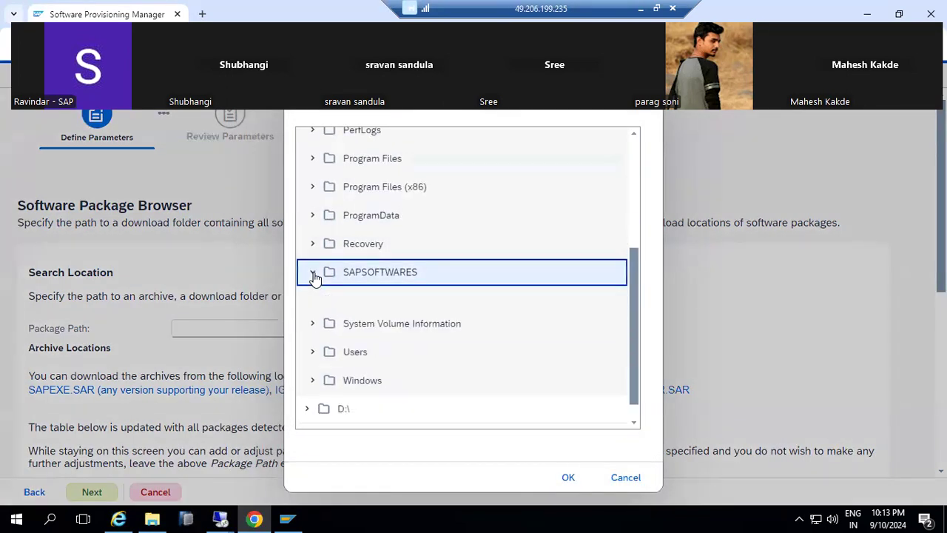
click(344, 334)
click(567, 477)
click(92, 494)
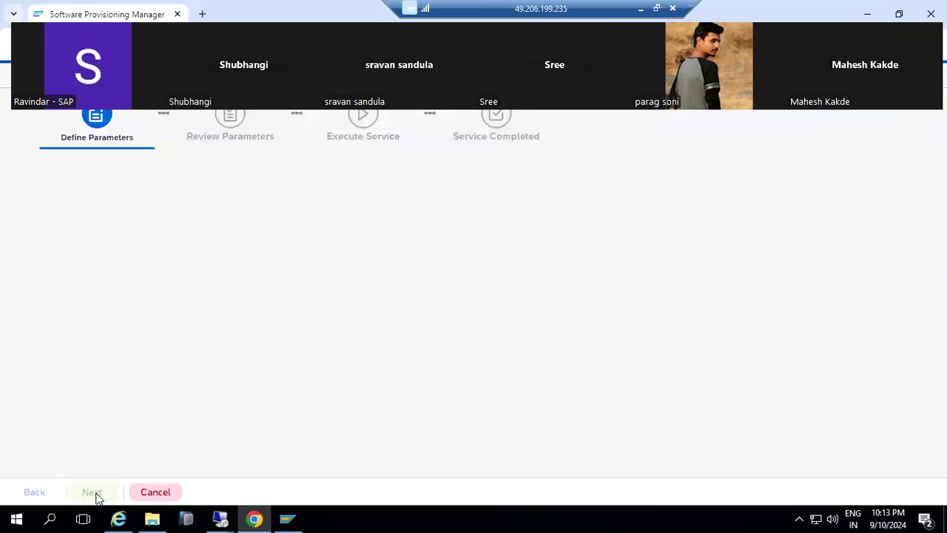
mouse_move(143, 515)
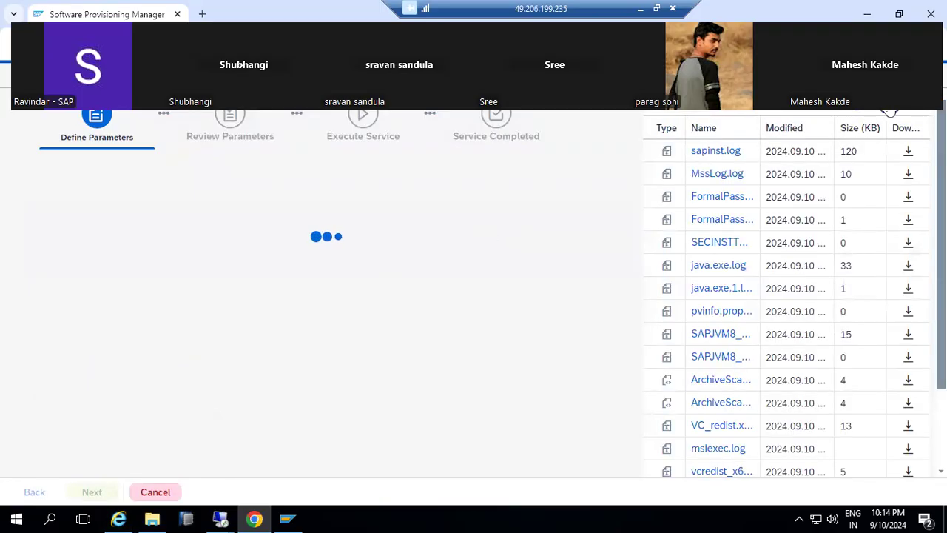
click(890, 110)
click(711, 152)
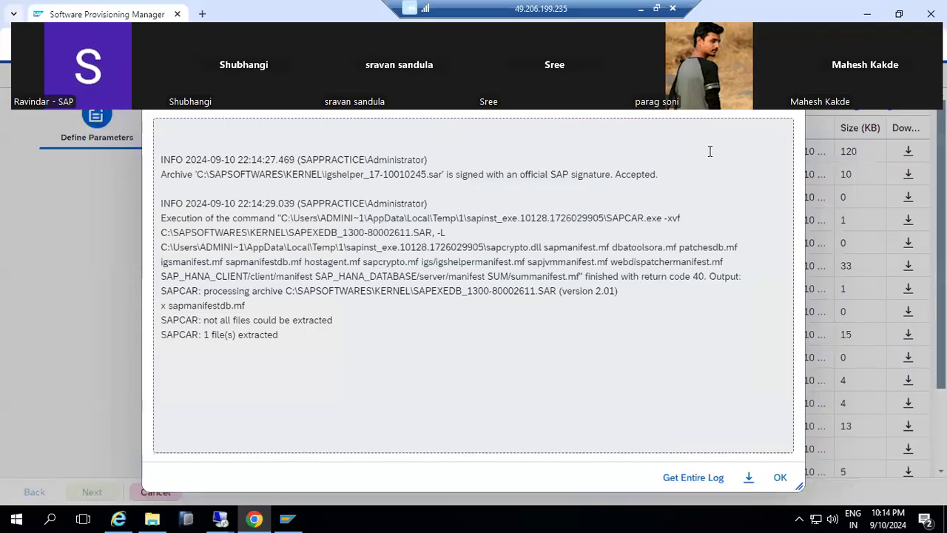
drag(443, 291, 475, 289)
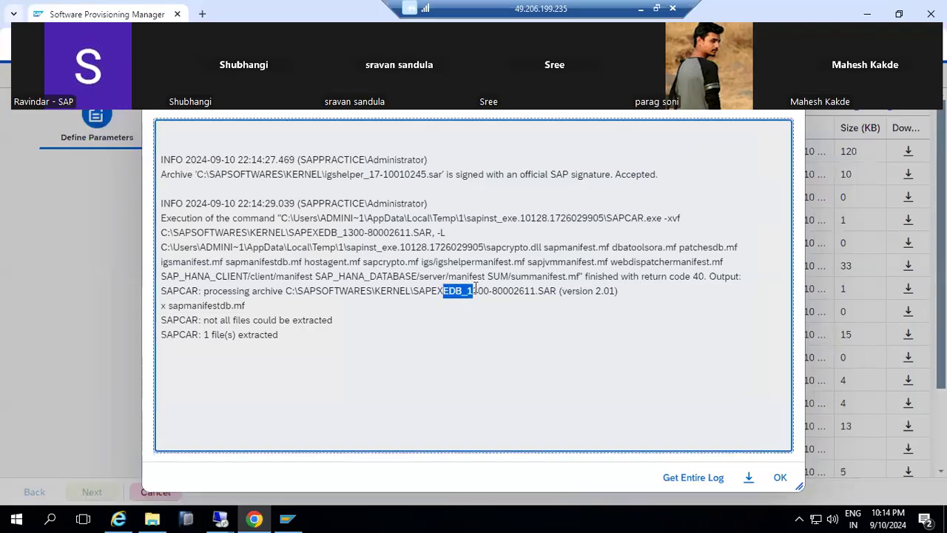
click(781, 485)
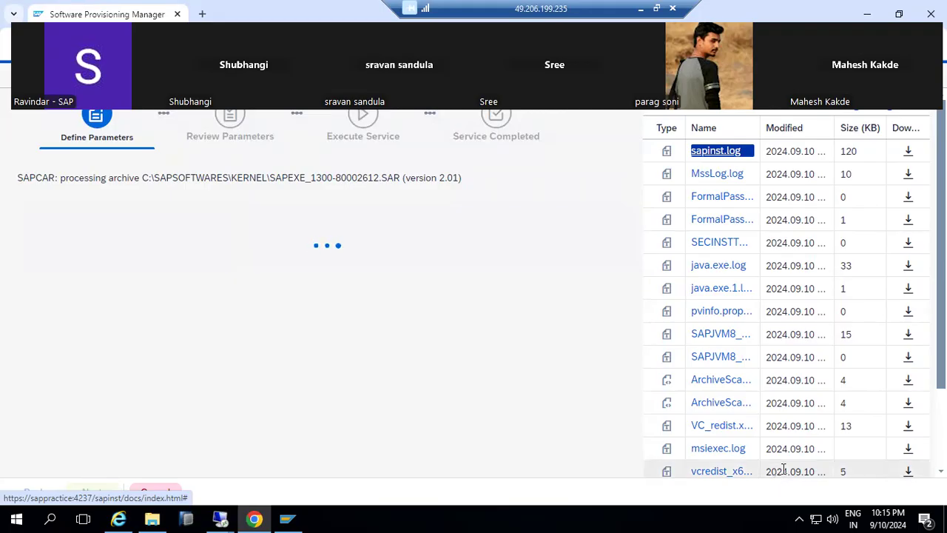
click(893, 111)
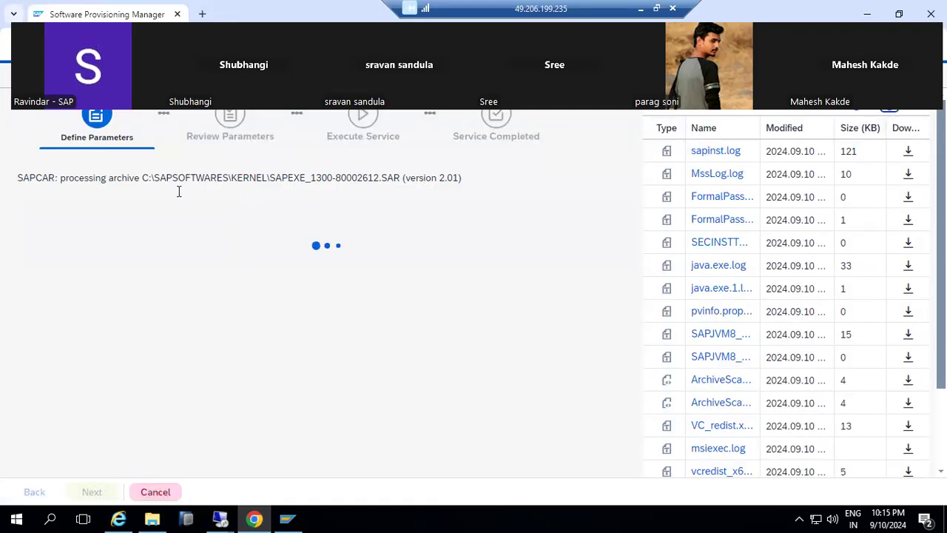
drag(123, 176, 445, 176)
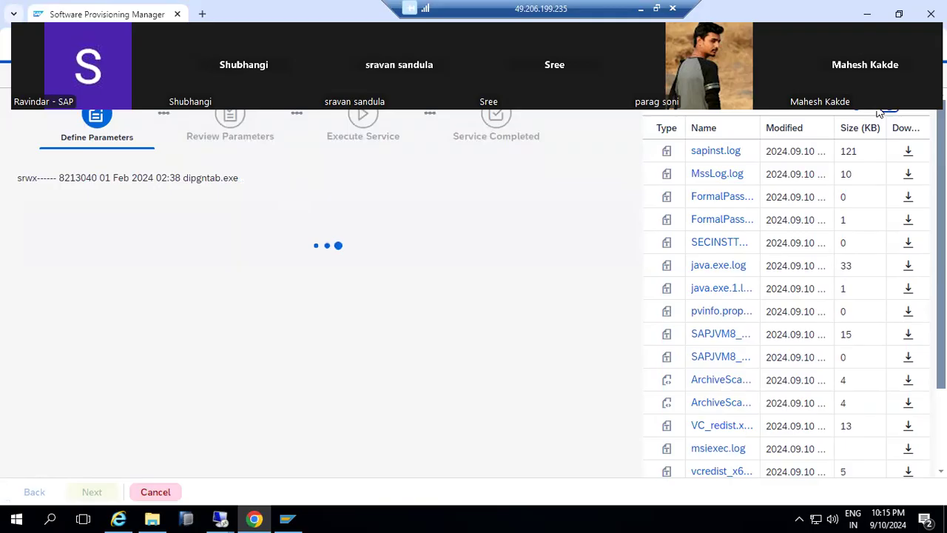
click(706, 153)
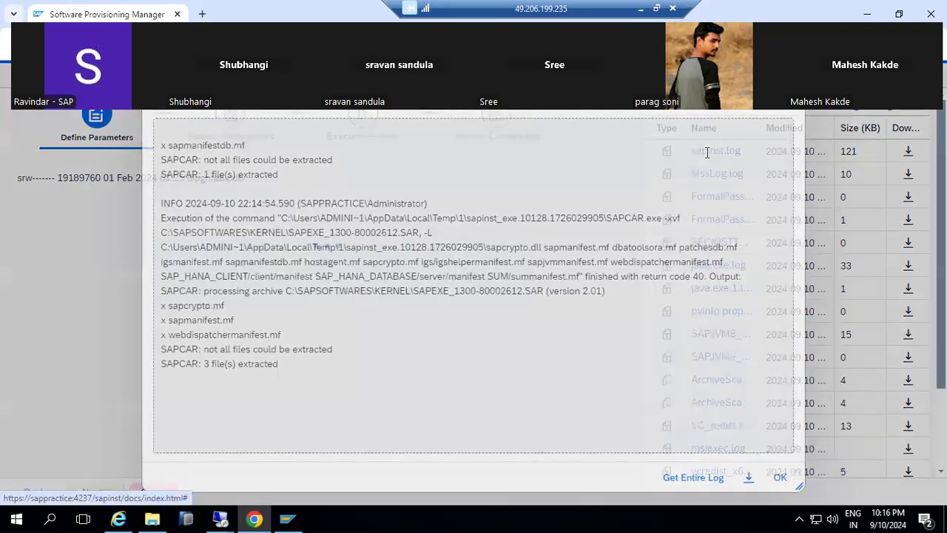
drag(292, 363, 143, 287)
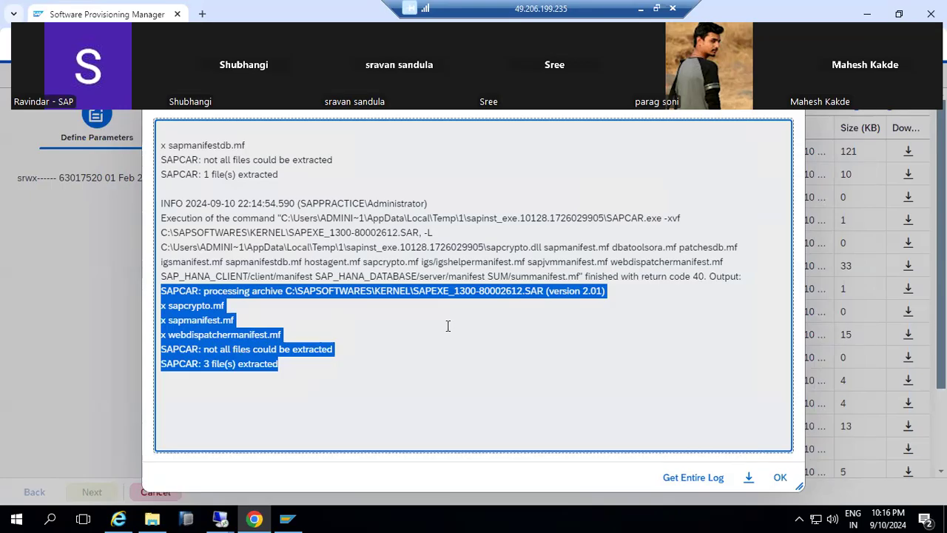
click(777, 481)
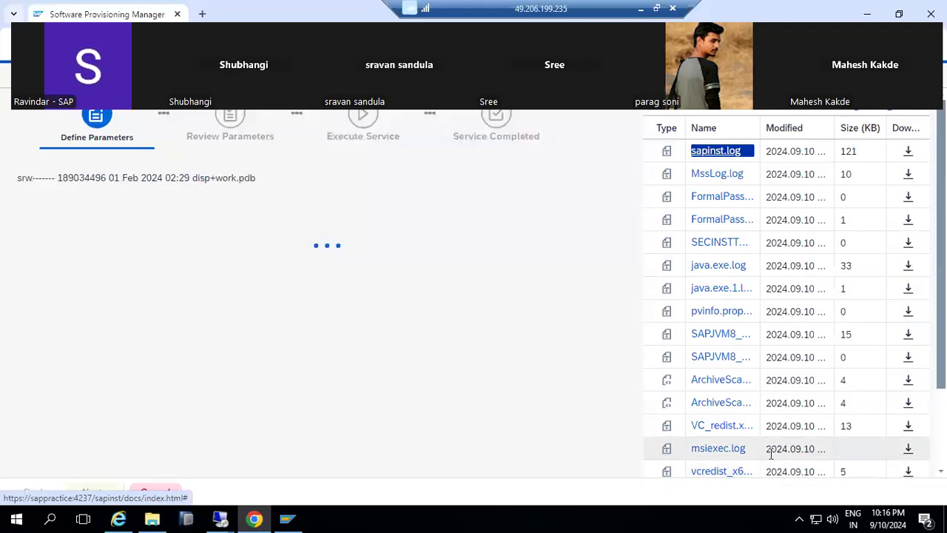
click(222, 517)
Open the KERNEL folder in the remote server's File Explorer, then return to the installer's log list.
click(264, 441)
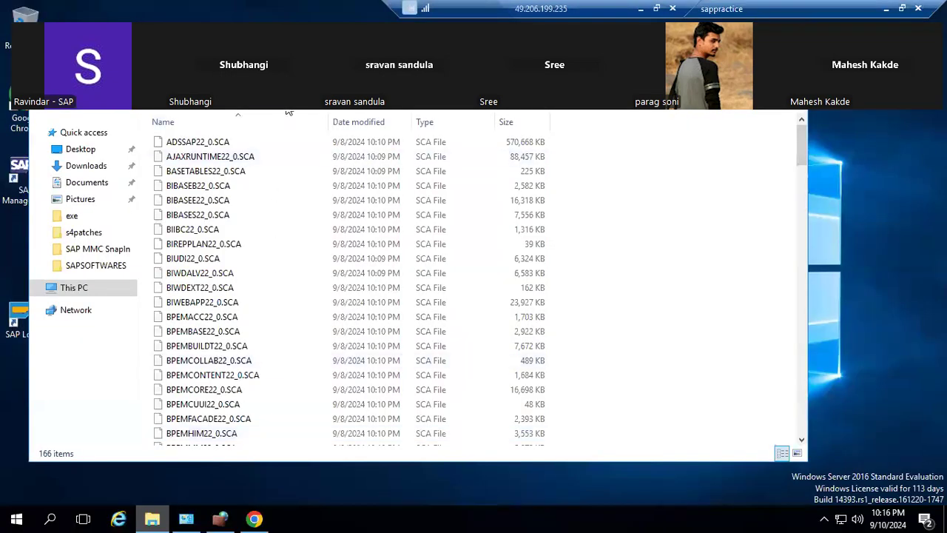
key(BackSpace)
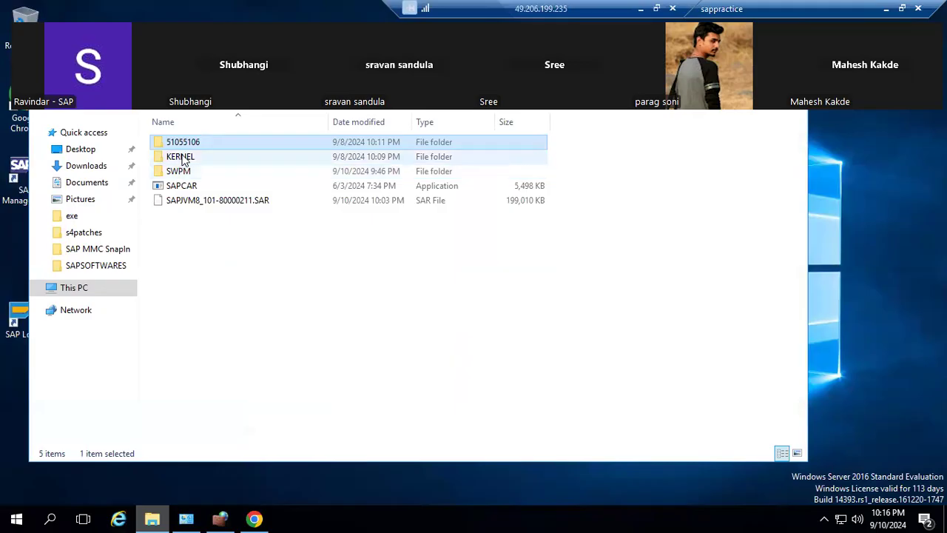
double_click(183, 158)
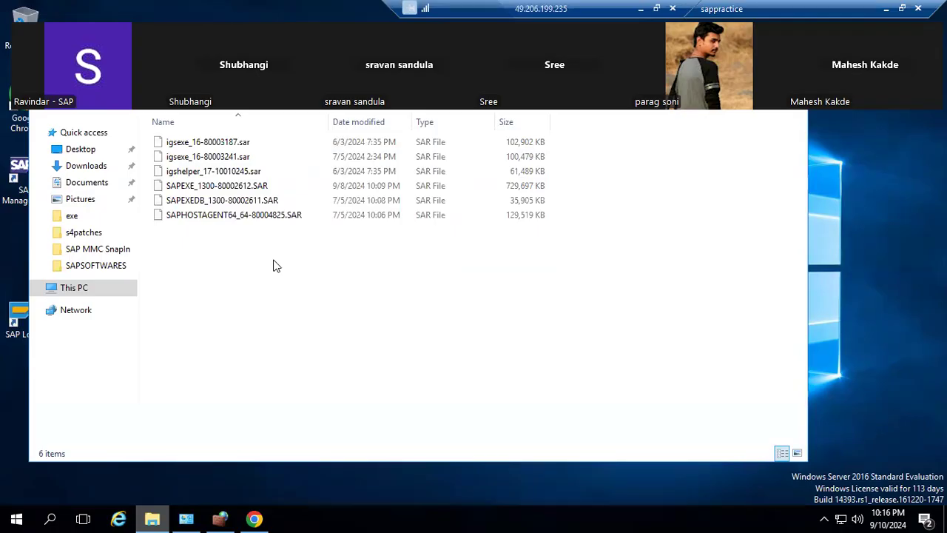
click(888, 10)
click(896, 111)
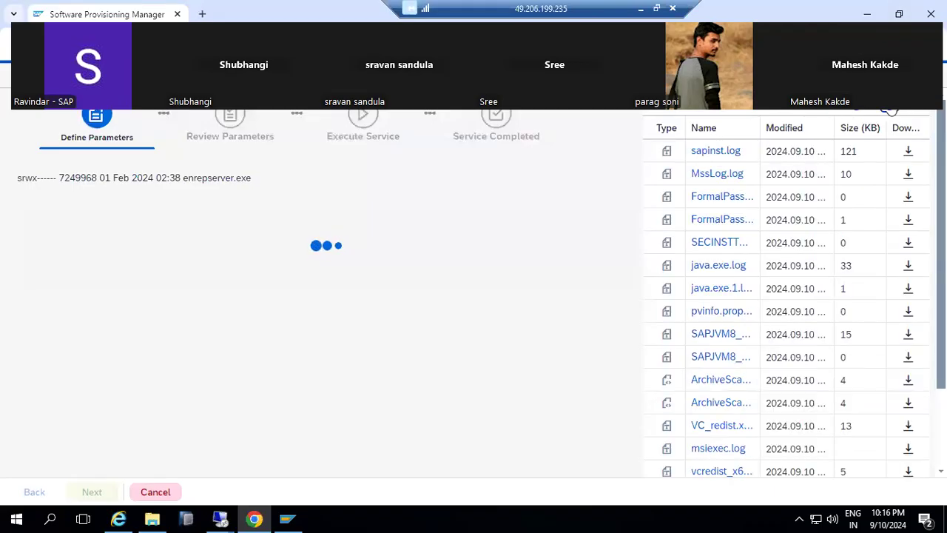
click(718, 174)
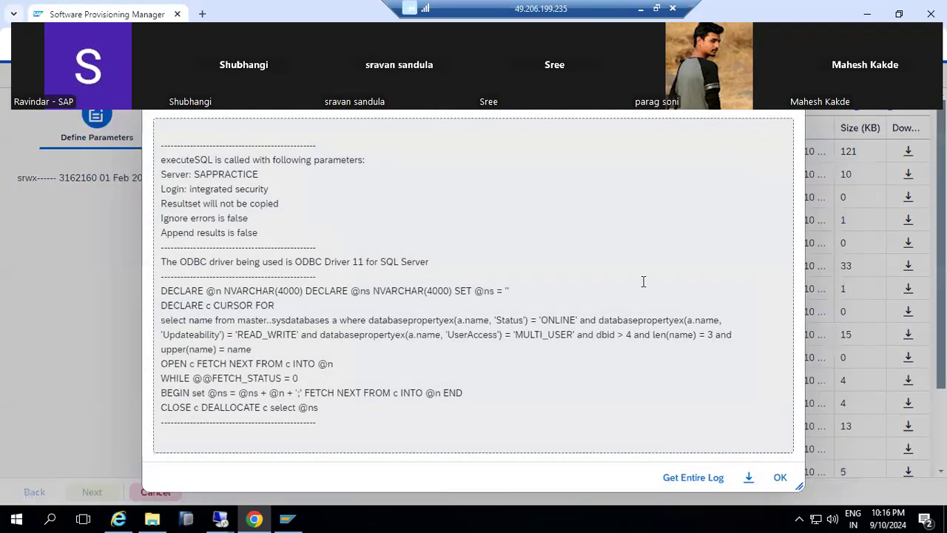
click(781, 478)
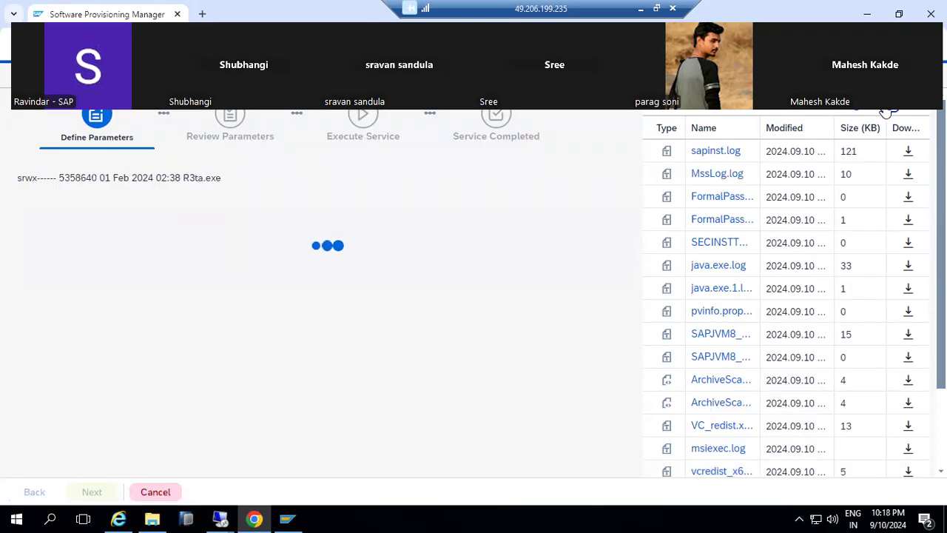
double_click(724, 148)
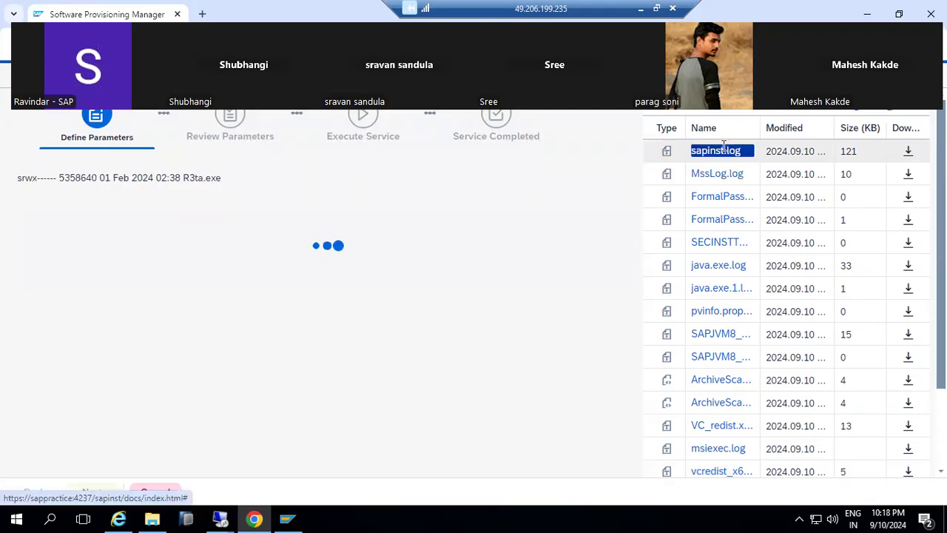
drag(425, 292, 503, 292)
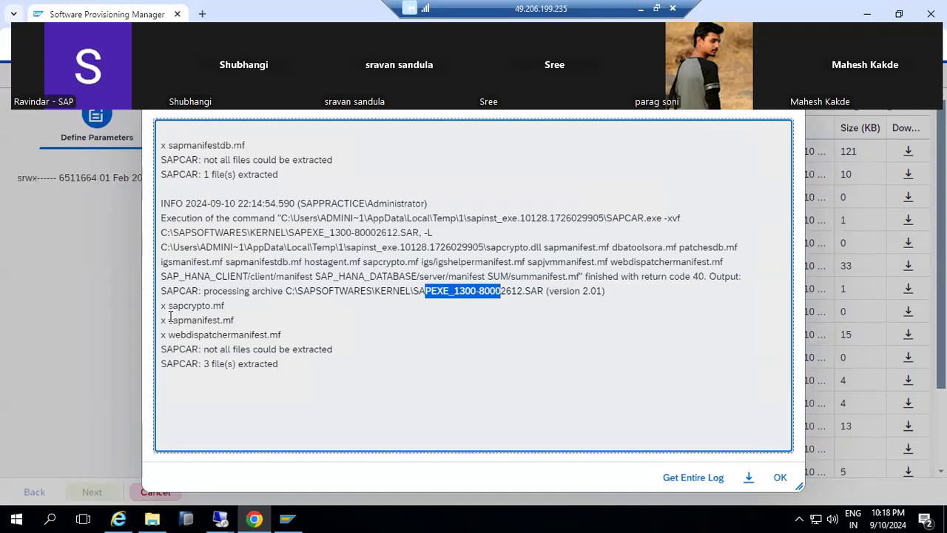
drag(164, 315, 249, 324)
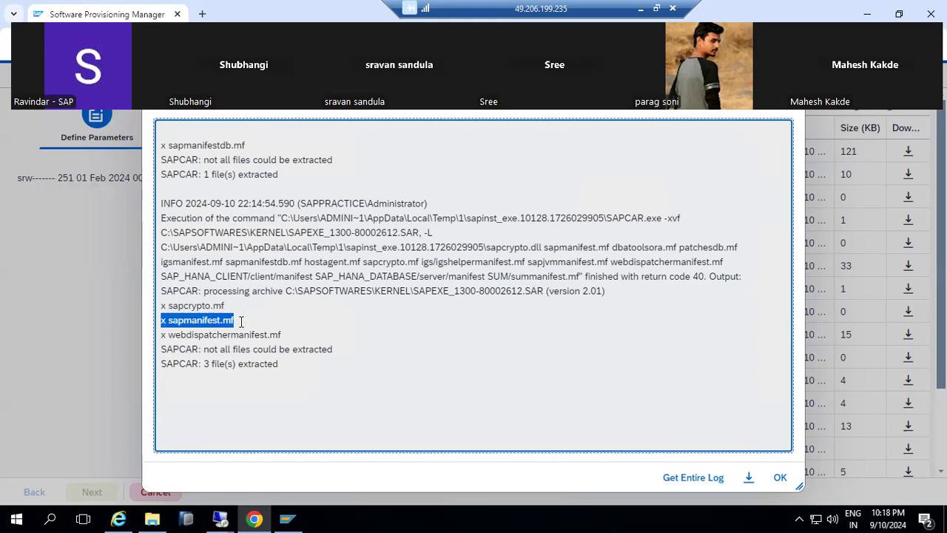
drag(234, 319, 224, 321)
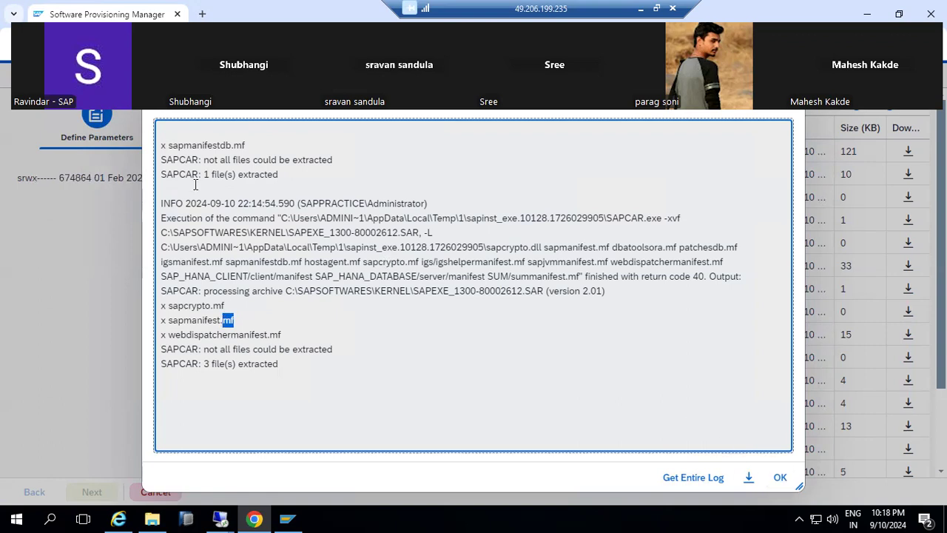
drag(191, 145, 207, 146)
click(780, 478)
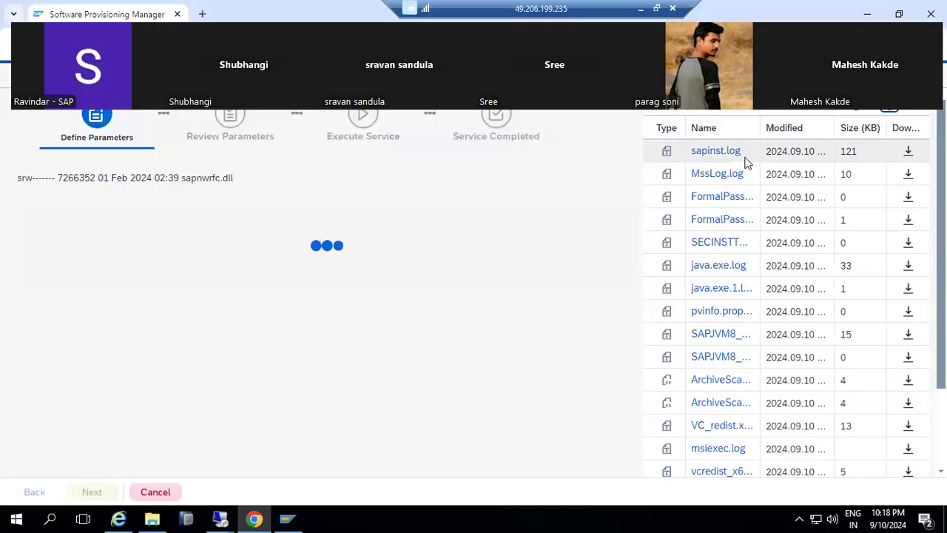
click(710, 153)
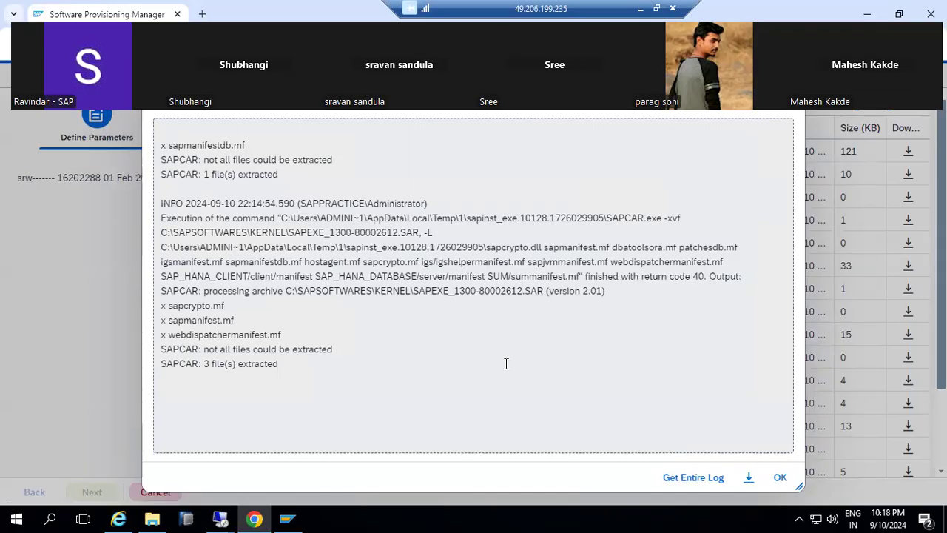
click(780, 477)
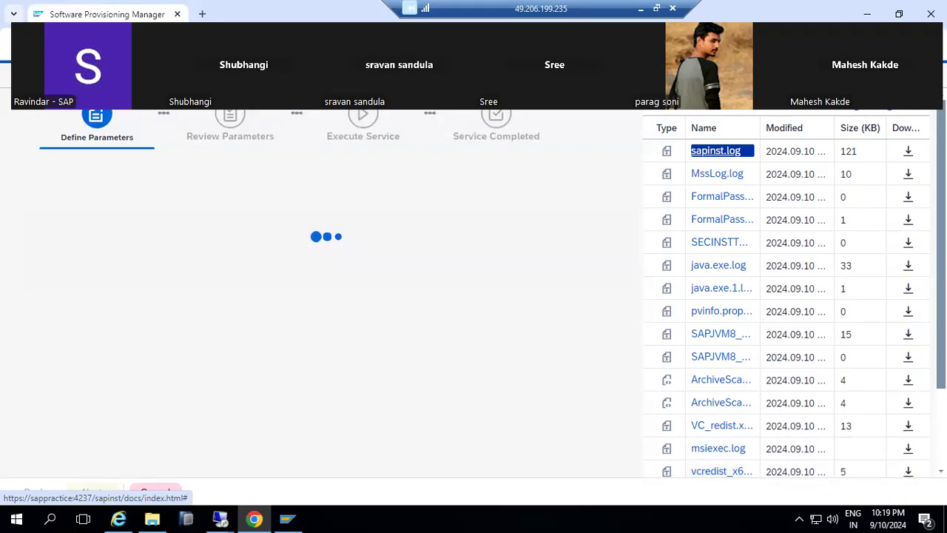
Refresh the log file list repeatedly until sapinst.log shows 123 KB.
click(894, 113)
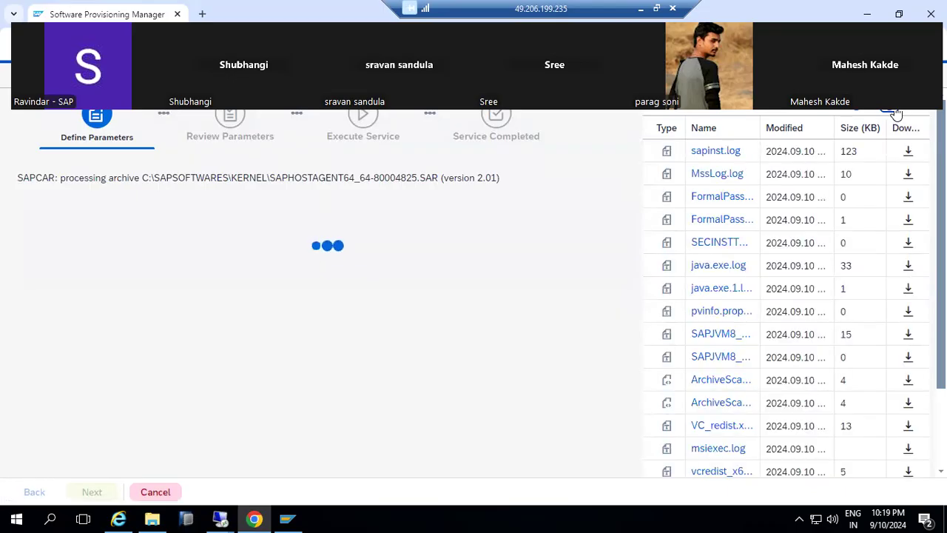
click(894, 113)
click(894, 113)
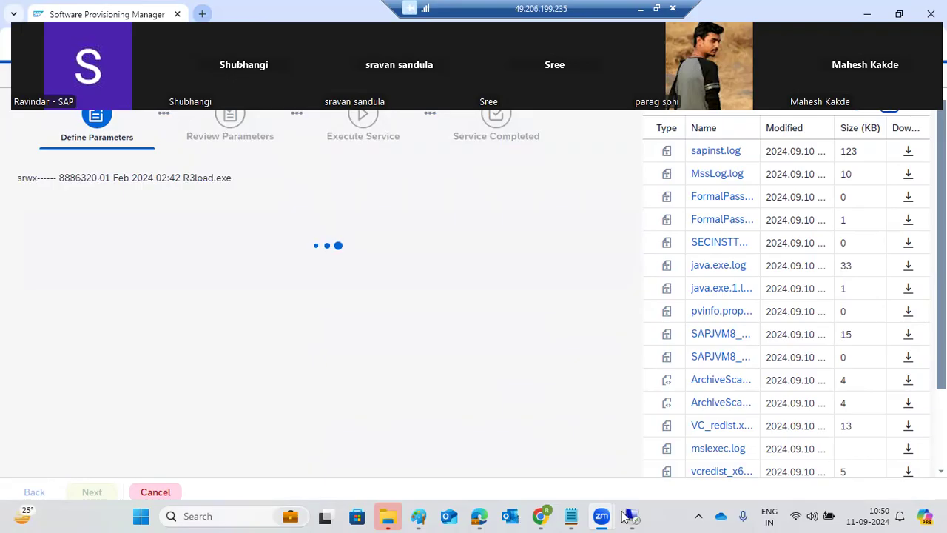
Check sapinst.log, then scroll to Detected Packages showing SAPEXE, IGSEXE, IGSHELPER and SAPEXEDB Available.
click(483, 297)
click(890, 111)
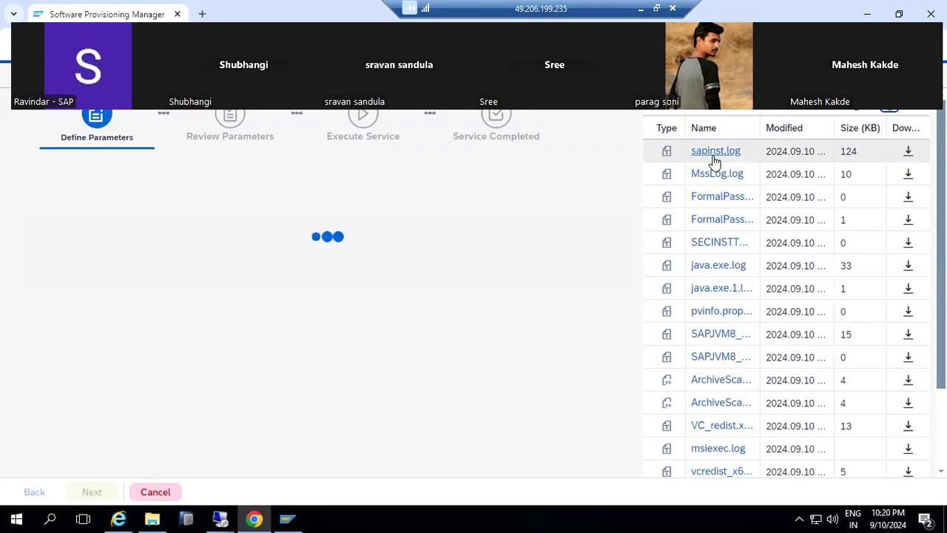
double_click(715, 152)
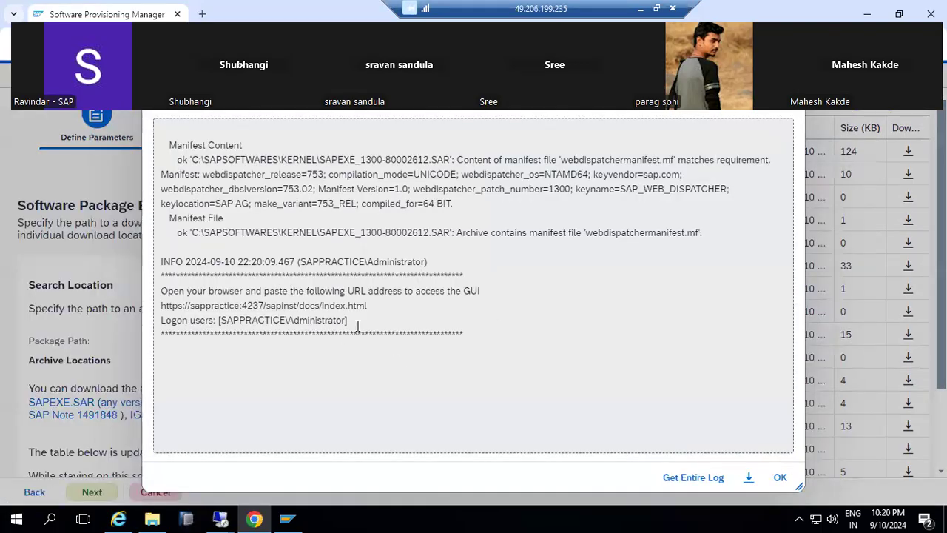
click(780, 478)
scroll(459, 393, down, 5)
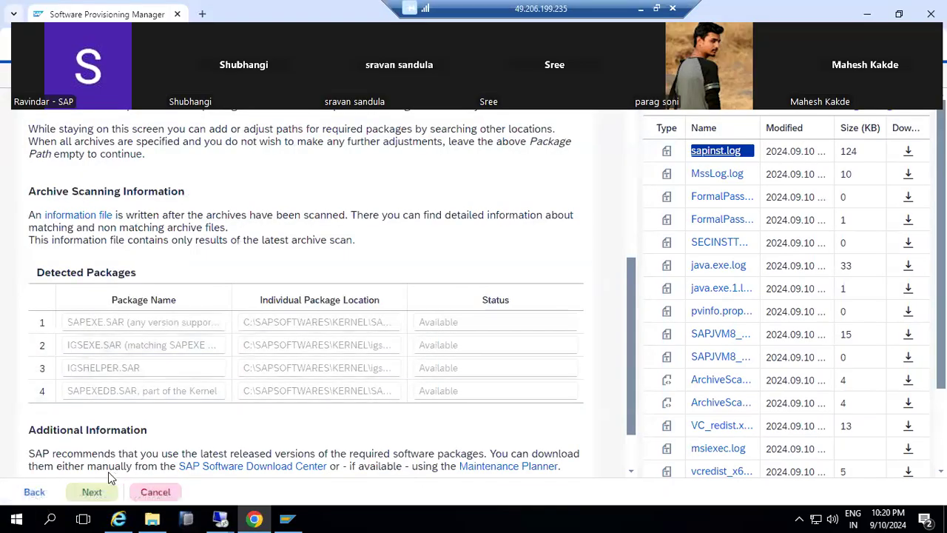
Accept the detected kernel packages and continue, checking sapinst.log as processing starts.
click(89, 494)
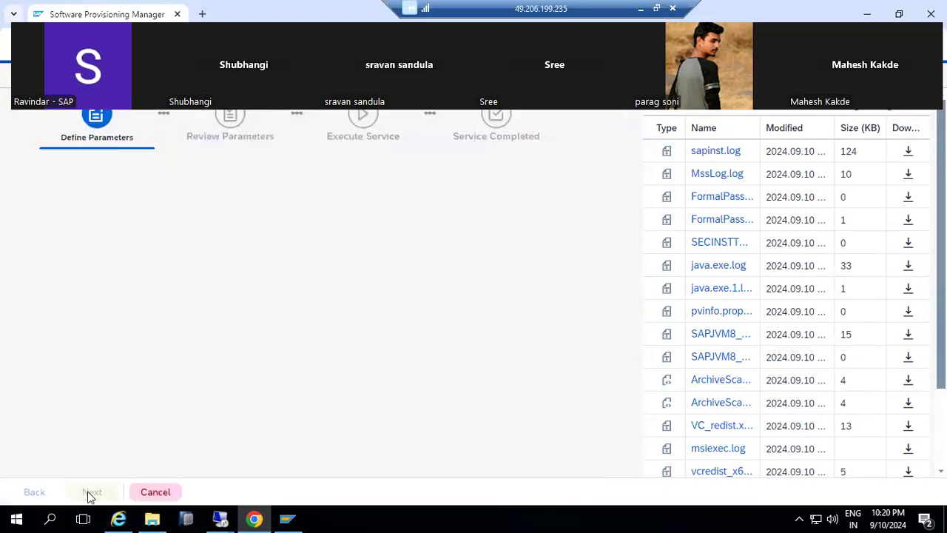
click(897, 114)
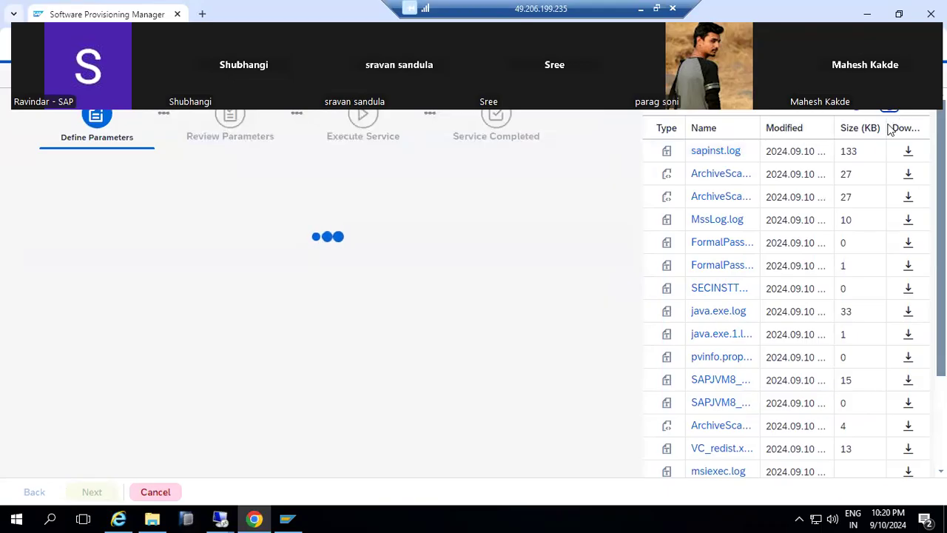
double_click(726, 153)
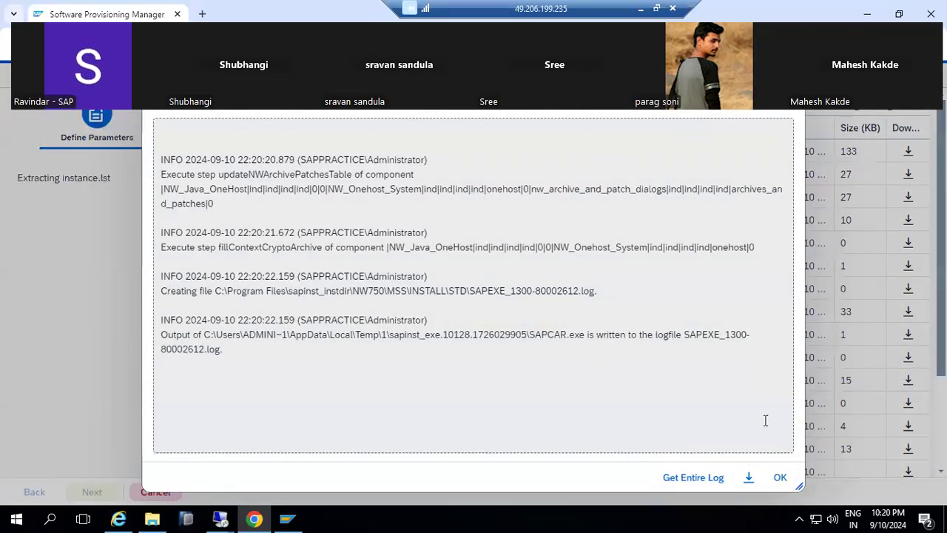
click(778, 478)
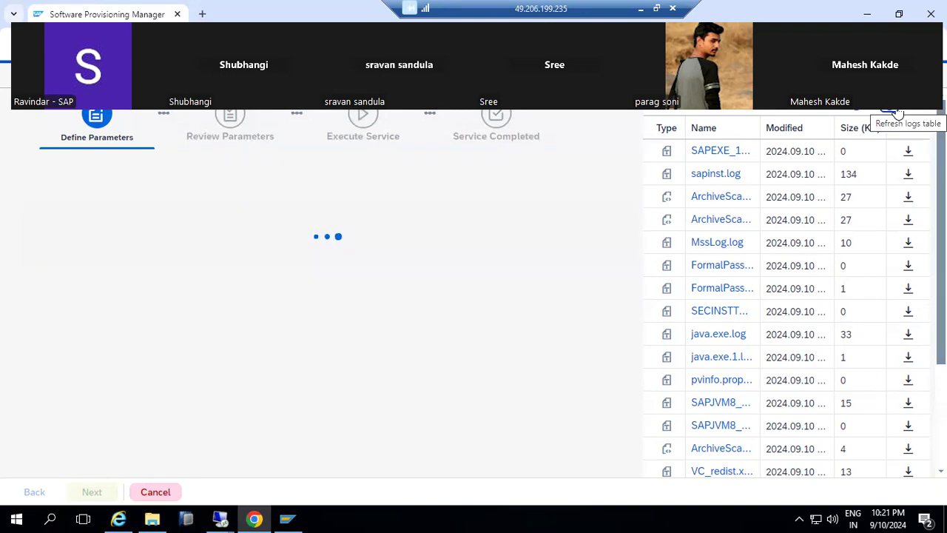
Keep refreshing and reading sapinst.log until the prerequisite check output appears.
click(890, 113)
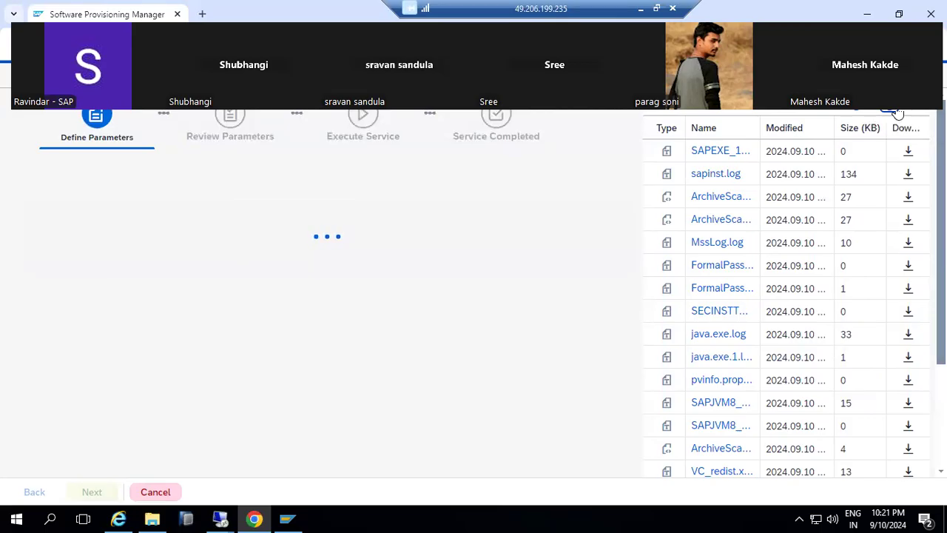
double_click(722, 174)
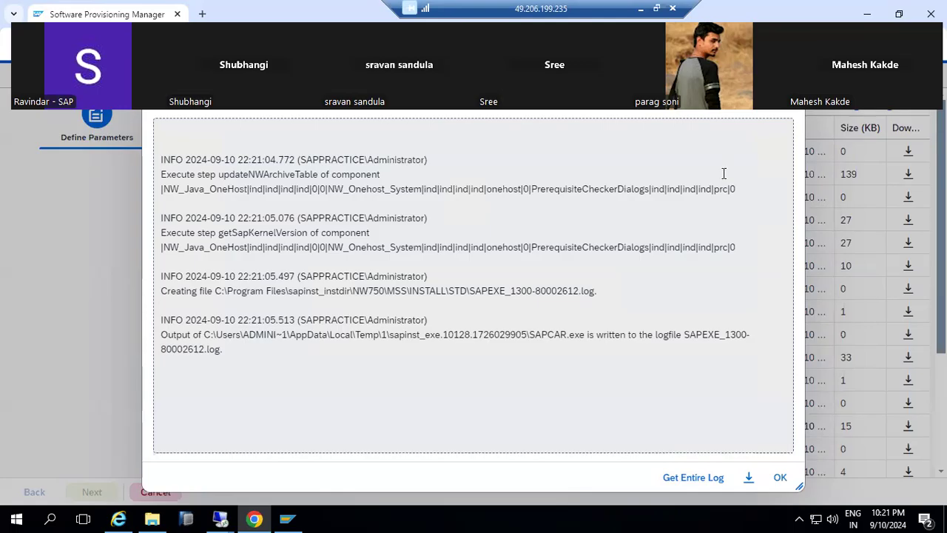
click(780, 477)
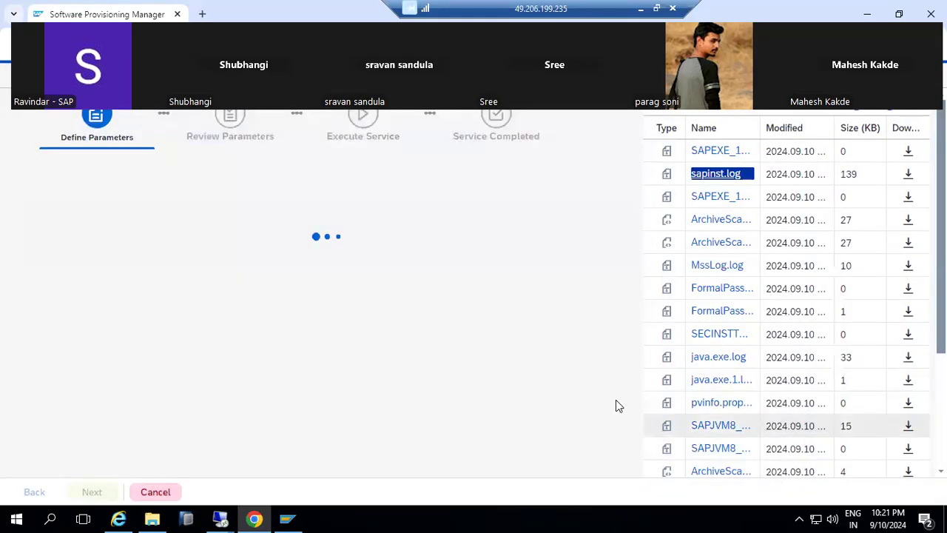
click(891, 108)
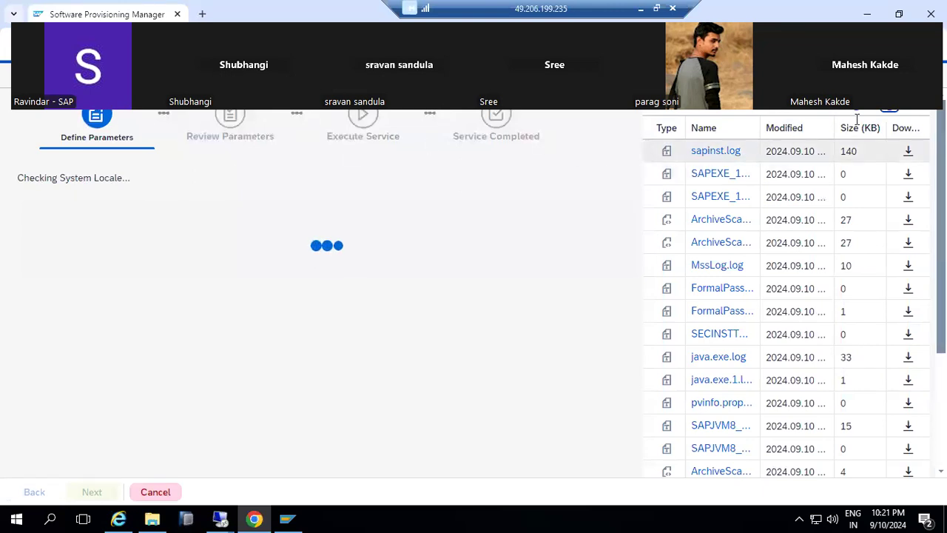
click(893, 115)
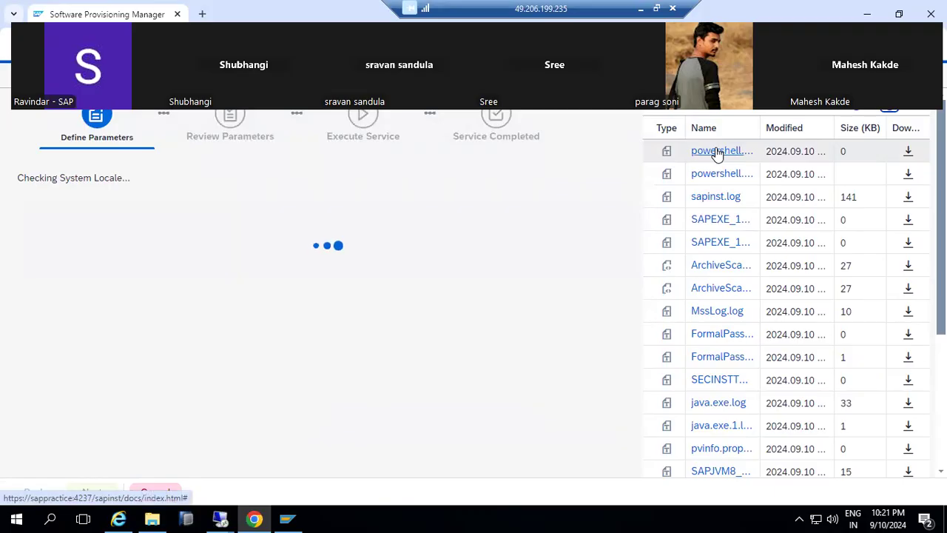
click(714, 197)
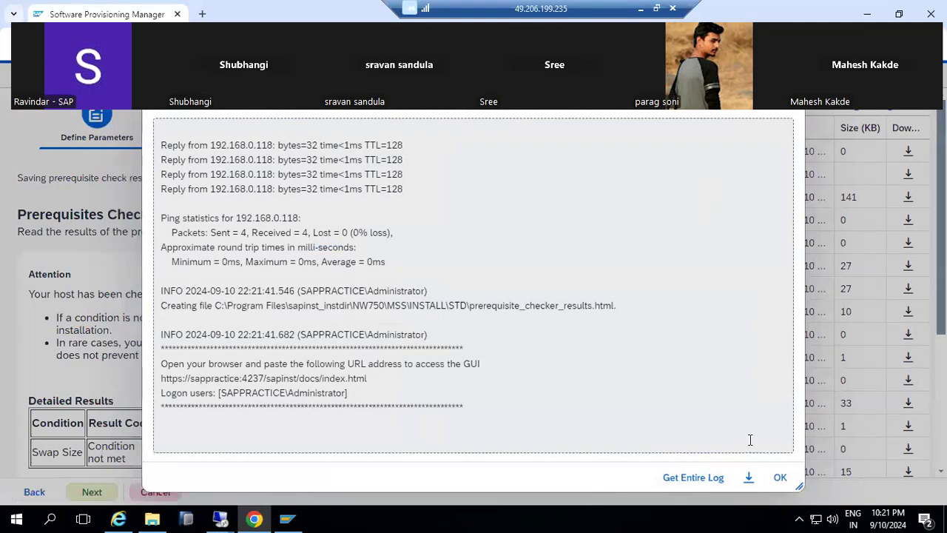
Proceed past the unmet swap-size check without rechecking, and skip upgrading the SAP Host Agent.
click(780, 477)
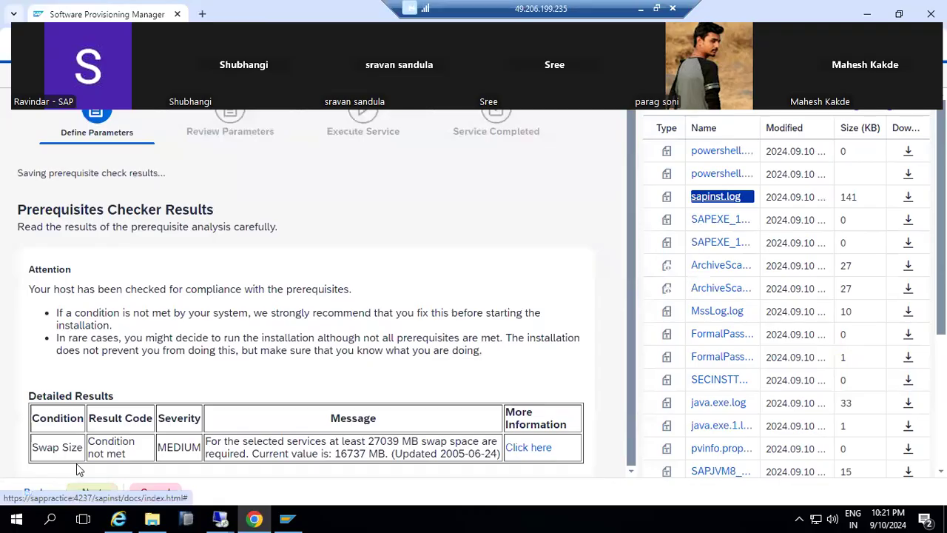
click(90, 491)
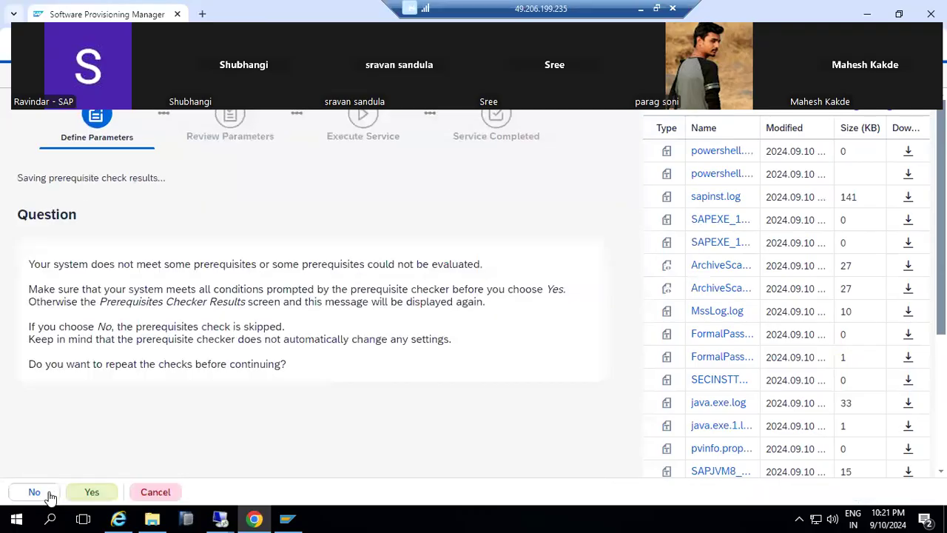
click(31, 494)
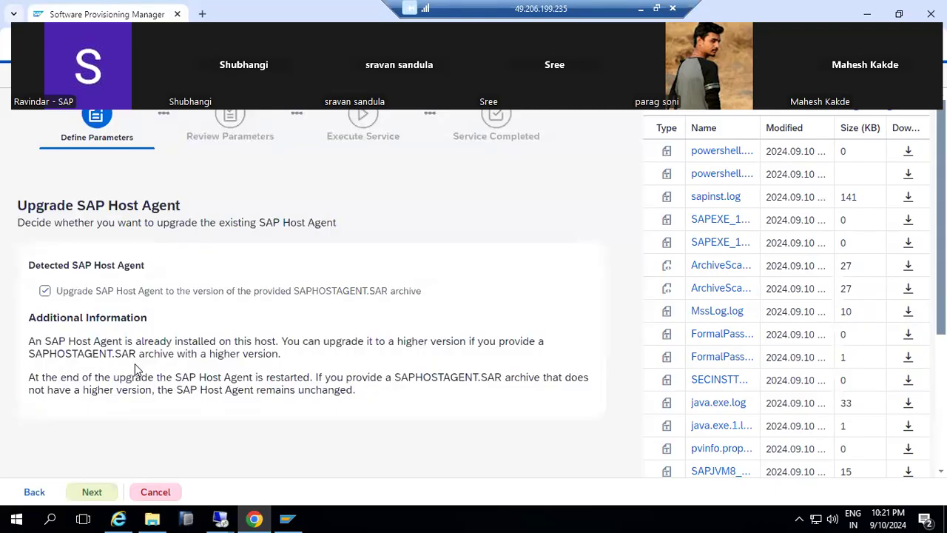
click(44, 292)
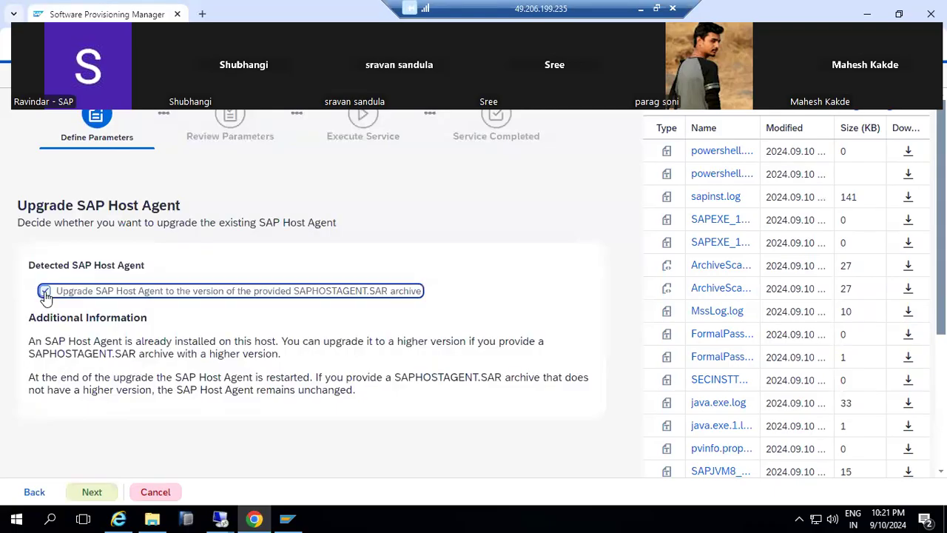
click(85, 496)
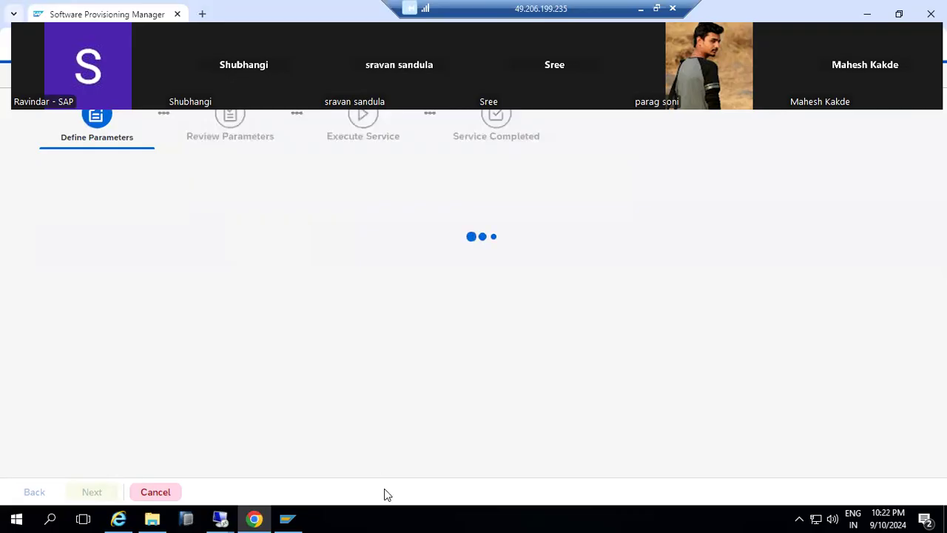
Dismiss a stray desktop menu and highlight the requested JAVA_J2EE_OSINDEP_J2EE_INST media name.
right_click(432, 517)
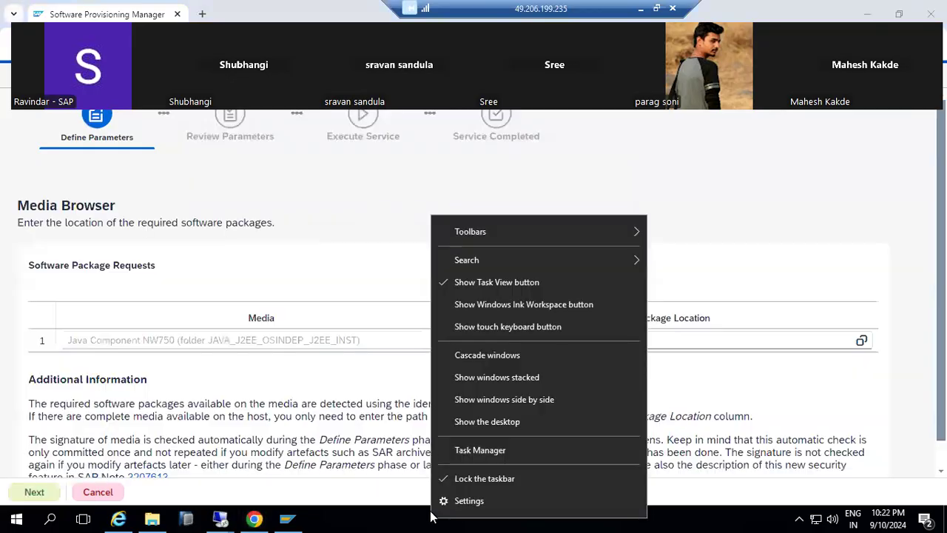
click(281, 377)
drag(212, 340, 357, 347)
Point Java Component NW750 to C:\SAPSOFTWARES\51055106\DATA_UNITS\JAVA_J2EE_OSINDEP_J2EE_INST and continue.
click(861, 341)
click(307, 142)
scroll(328, 330, down, 3)
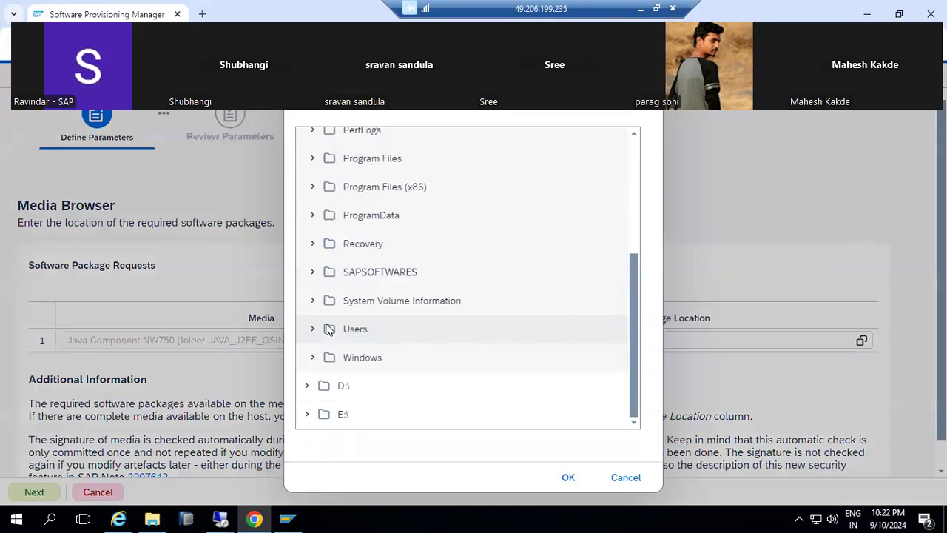
click(313, 273)
click(318, 301)
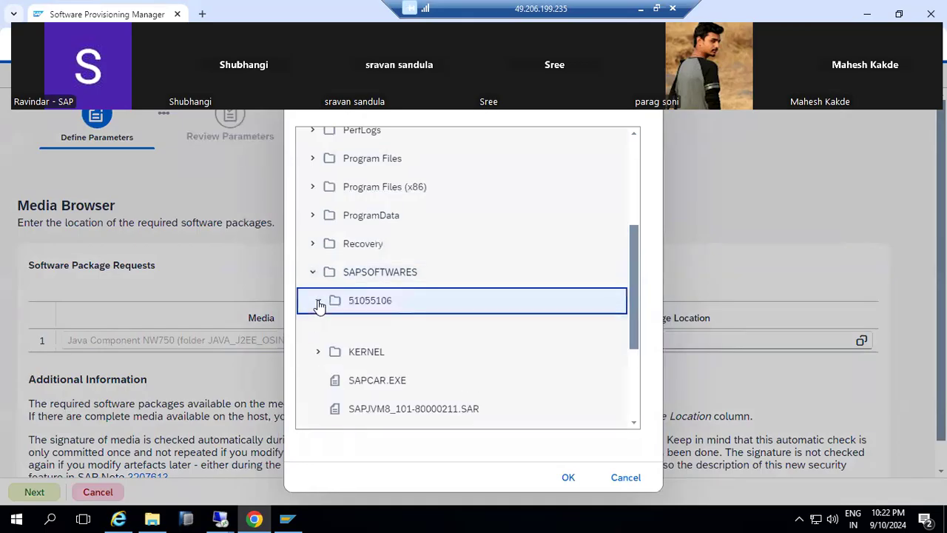
scroll(334, 333, down, 4)
click(325, 304)
scroll(387, 317, down, 4)
click(413, 284)
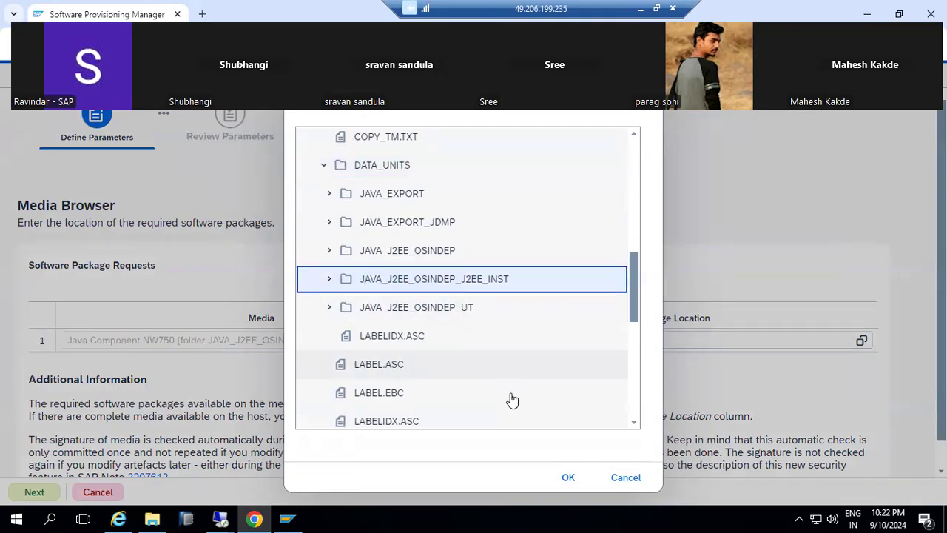
click(567, 477)
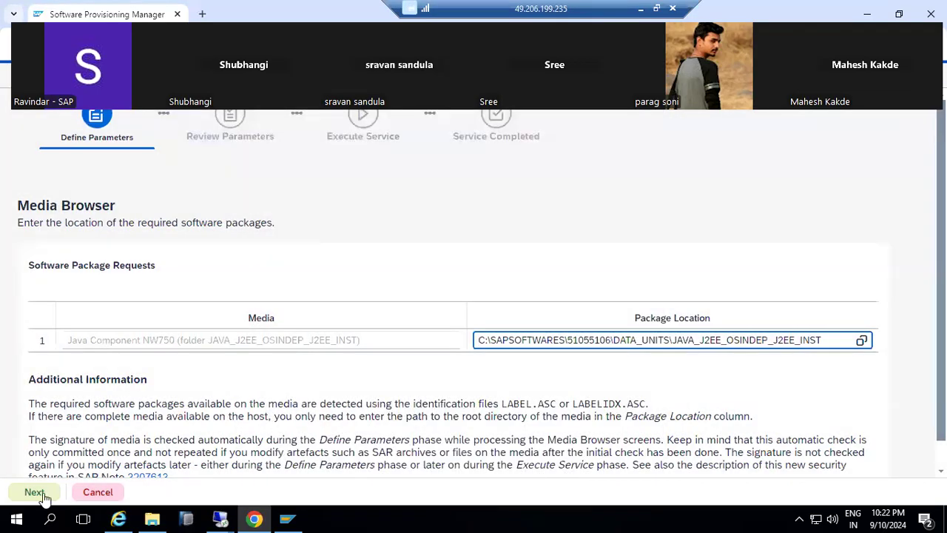
click(43, 495)
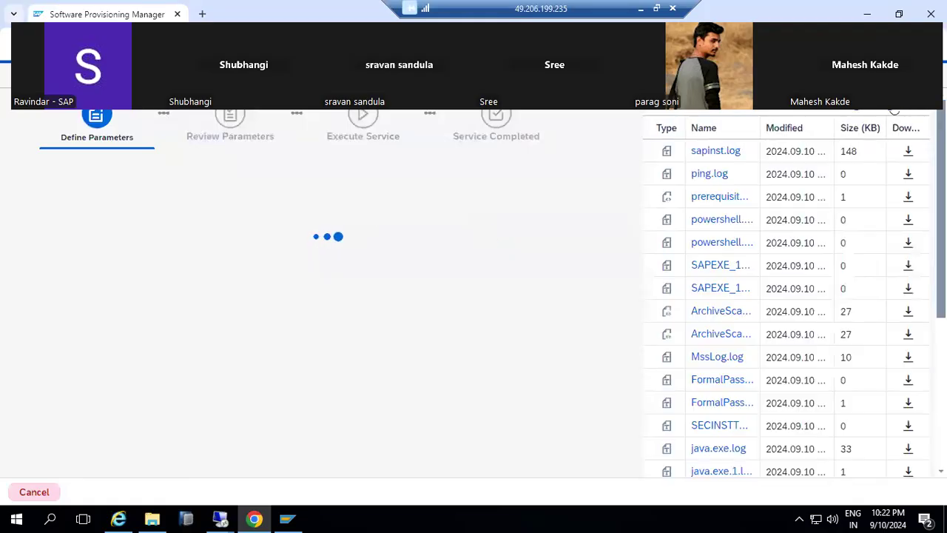
Point the NW750 Java package location to C:\SAPSOFTWARES\51055106\DATA_UNITS\JAVA_EXPORT_JDMP and continue.
click(896, 113)
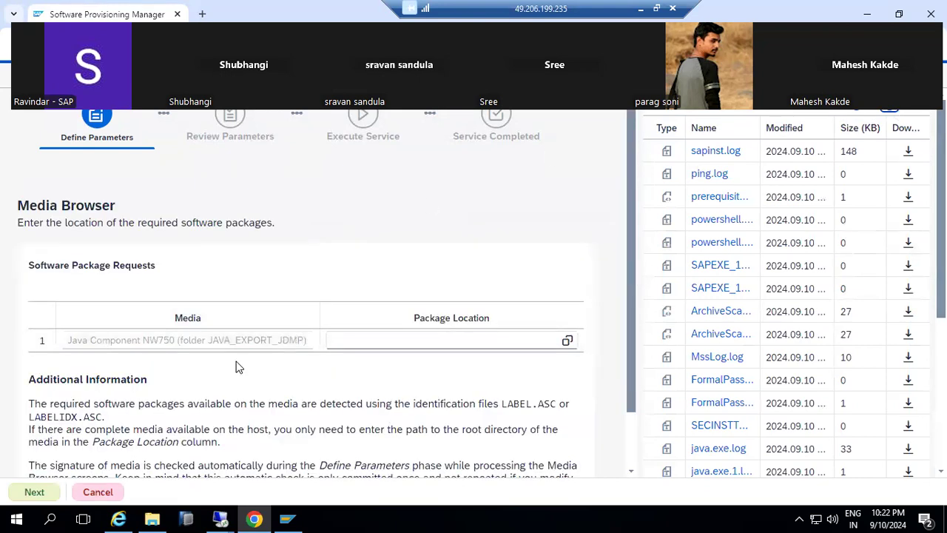
drag(236, 343, 305, 350)
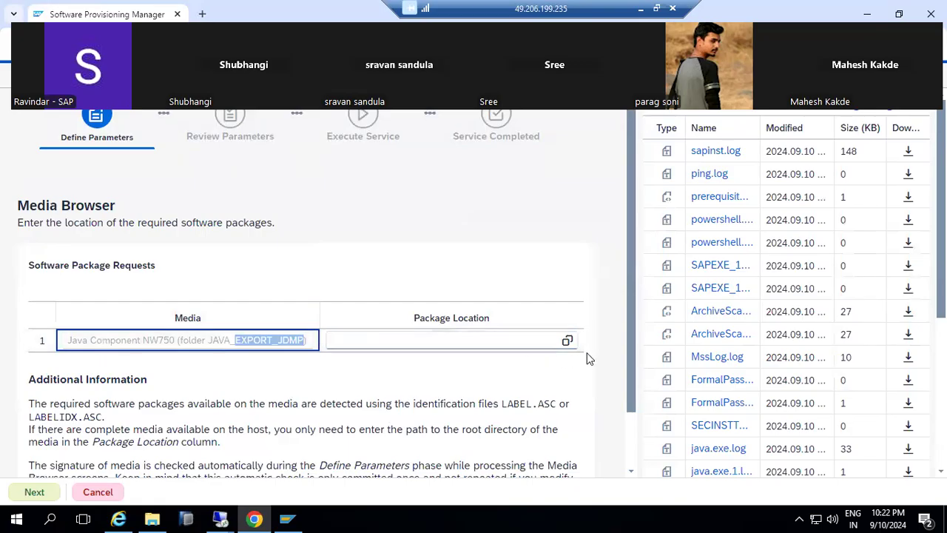
click(569, 344)
click(567, 341)
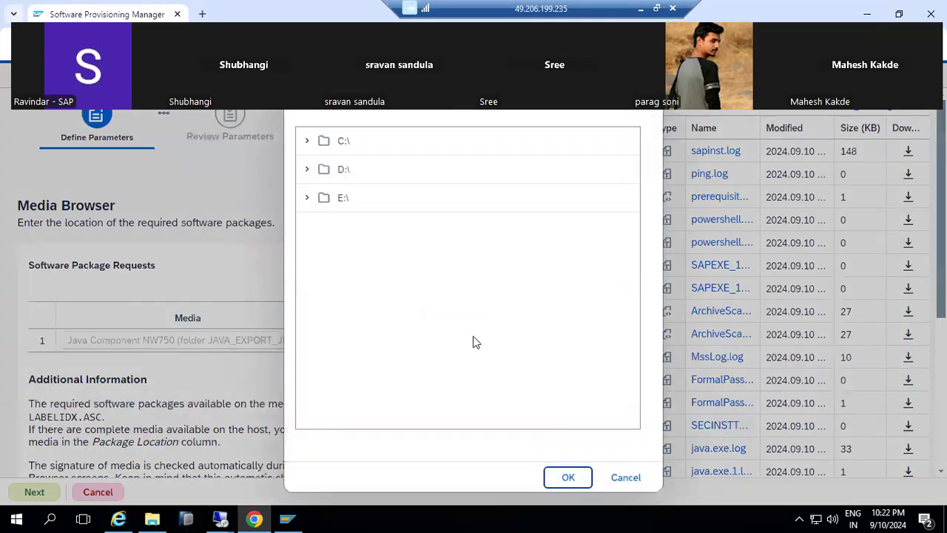
click(308, 145)
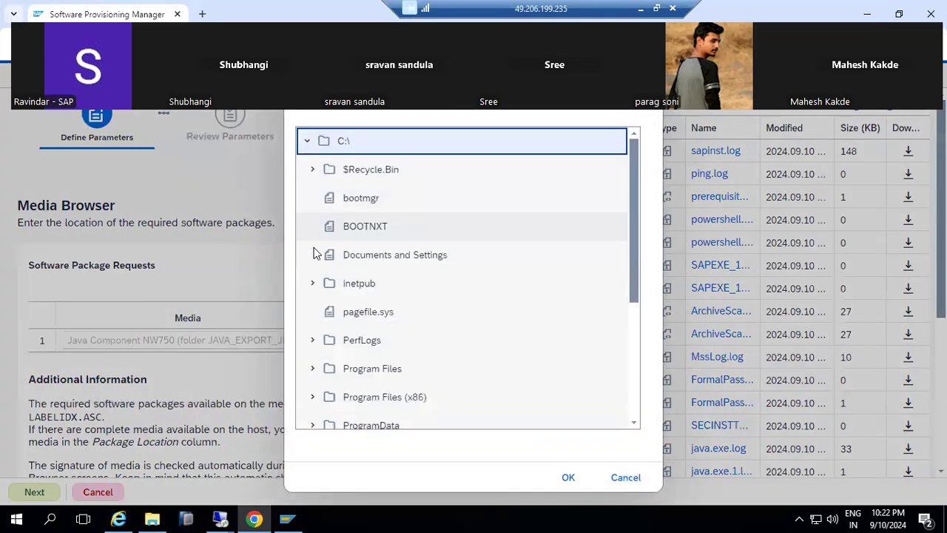
scroll(318, 303, down, 3)
click(313, 273)
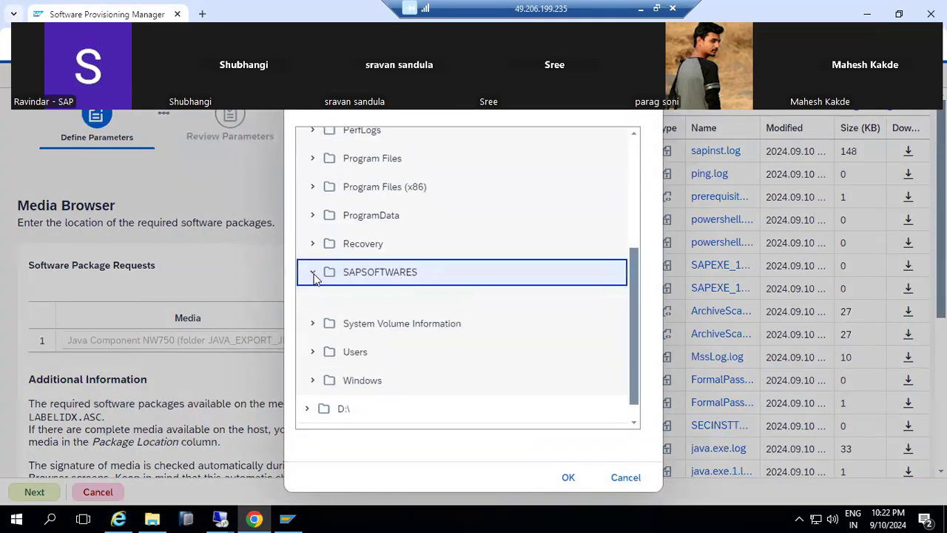
click(321, 302)
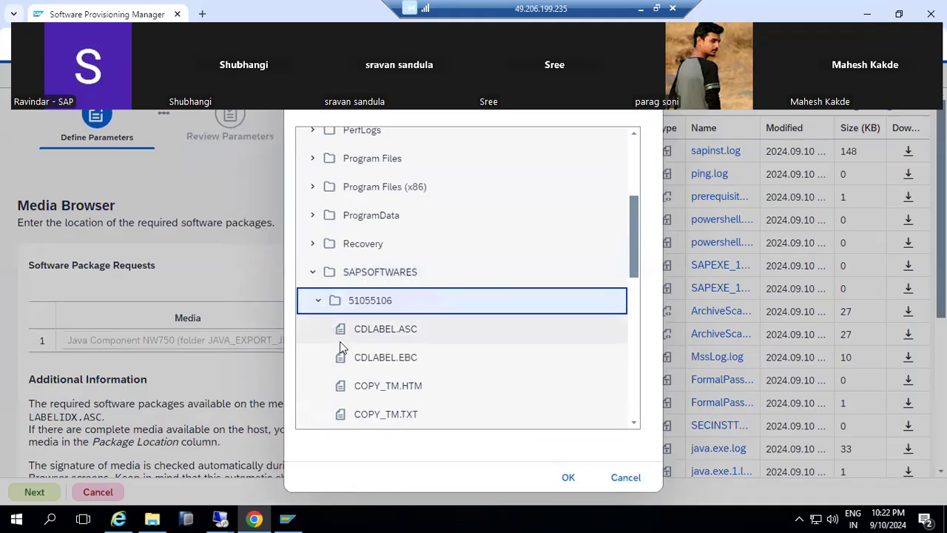
scroll(340, 341, down, 3)
click(325, 234)
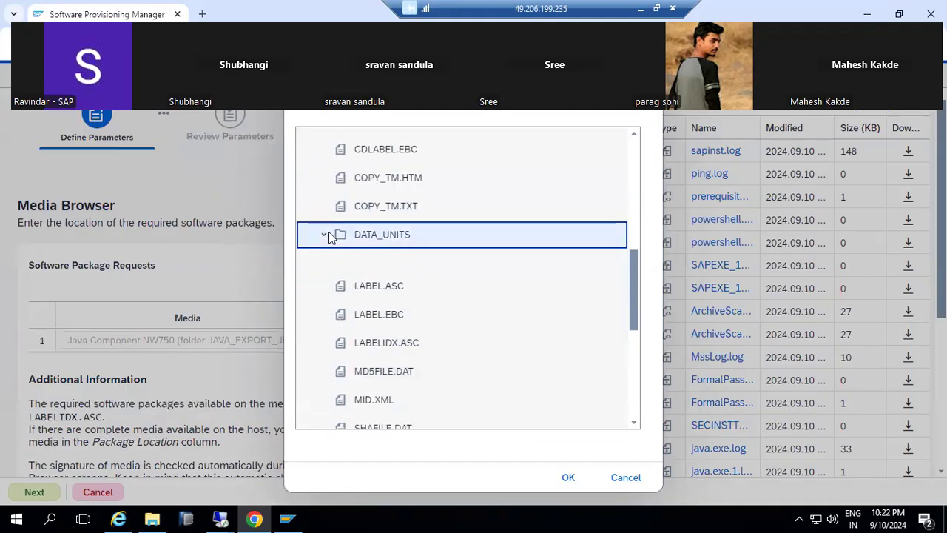
click(392, 291)
click(565, 477)
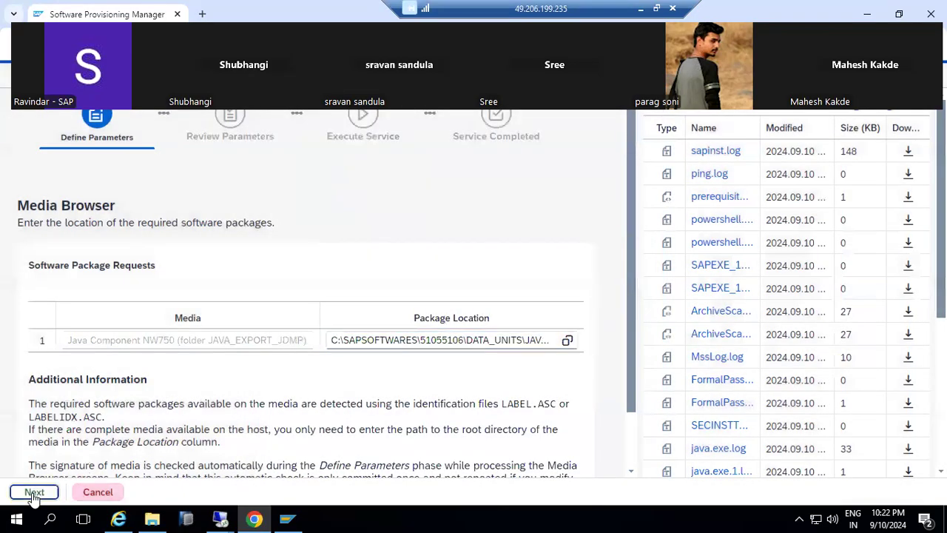
click(33, 493)
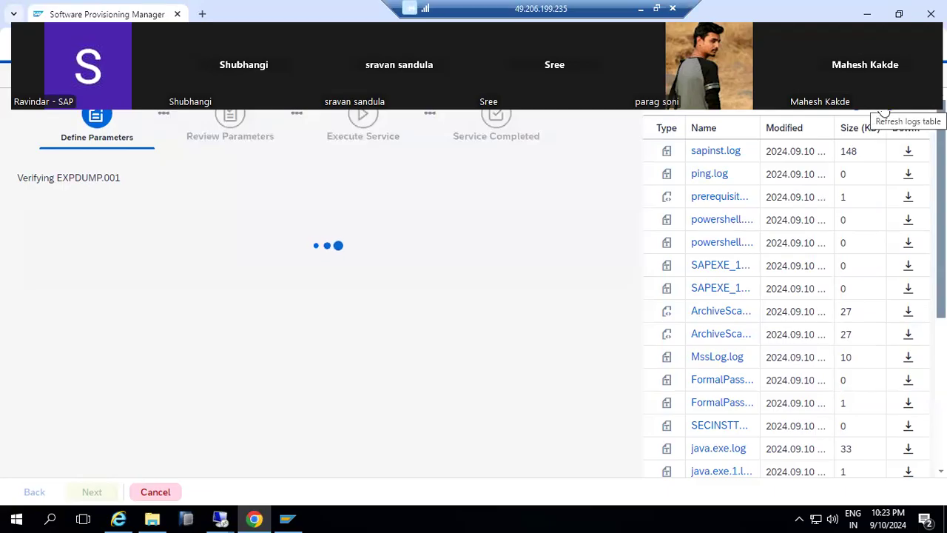
Check sapinst.log for the line confirming the Java export media is signed and accepted.
click(891, 112)
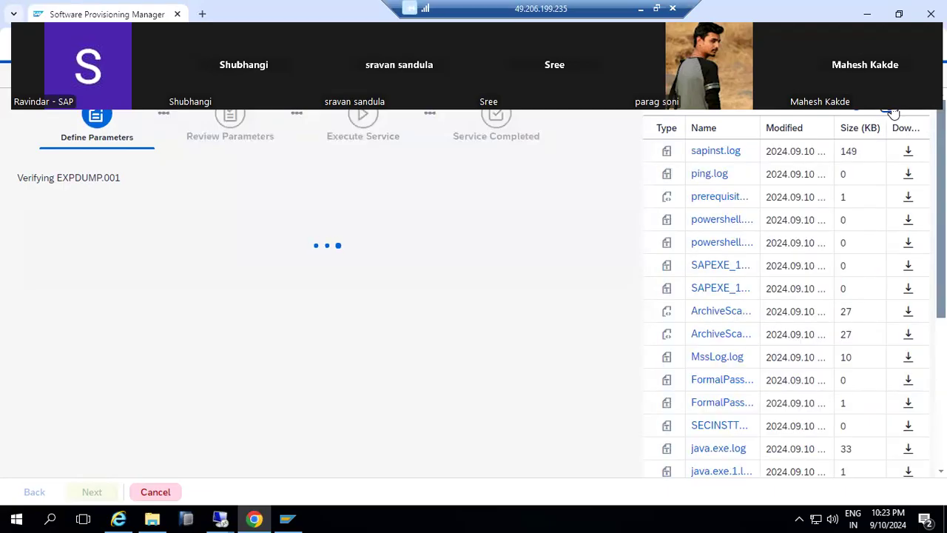
click(730, 150)
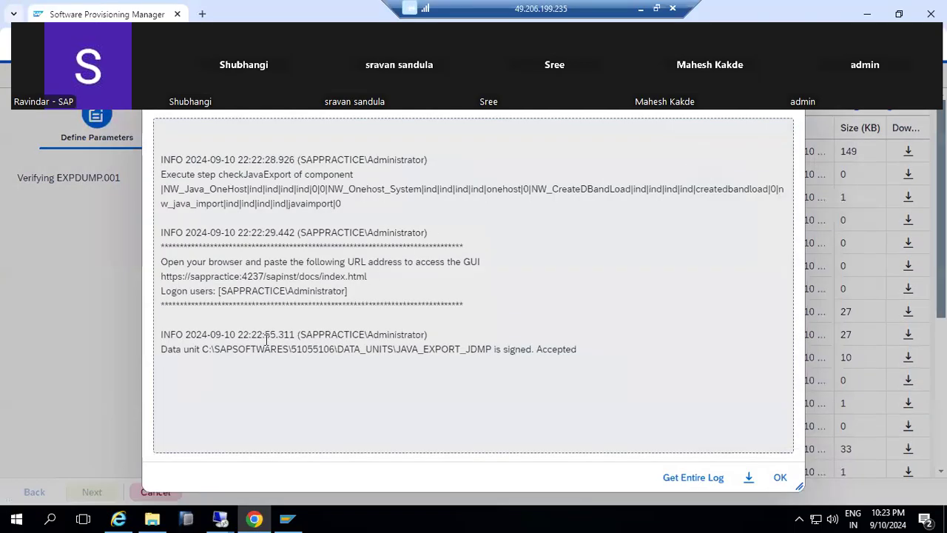
drag(448, 349, 577, 357)
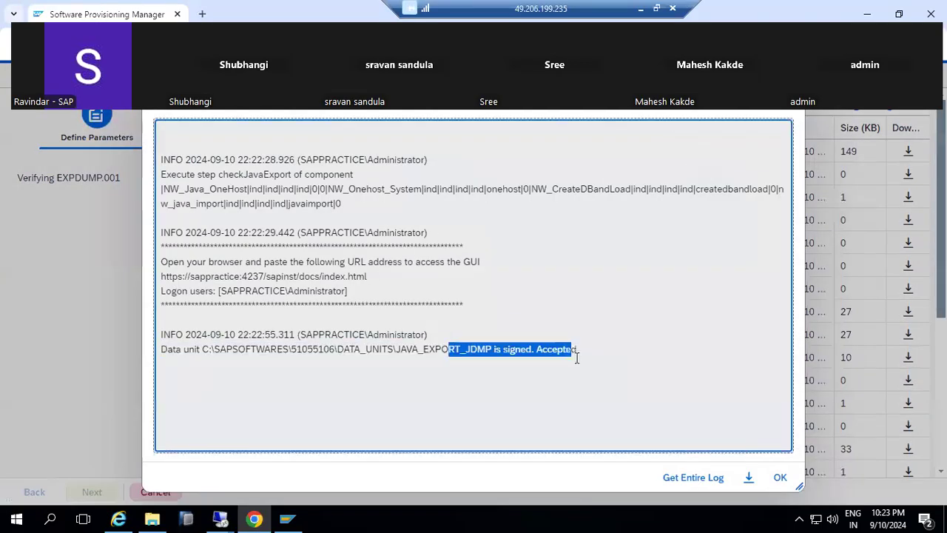
click(780, 477)
Glance at This PC in File Explorer, then re-read the latest sapinst.log.
click(152, 518)
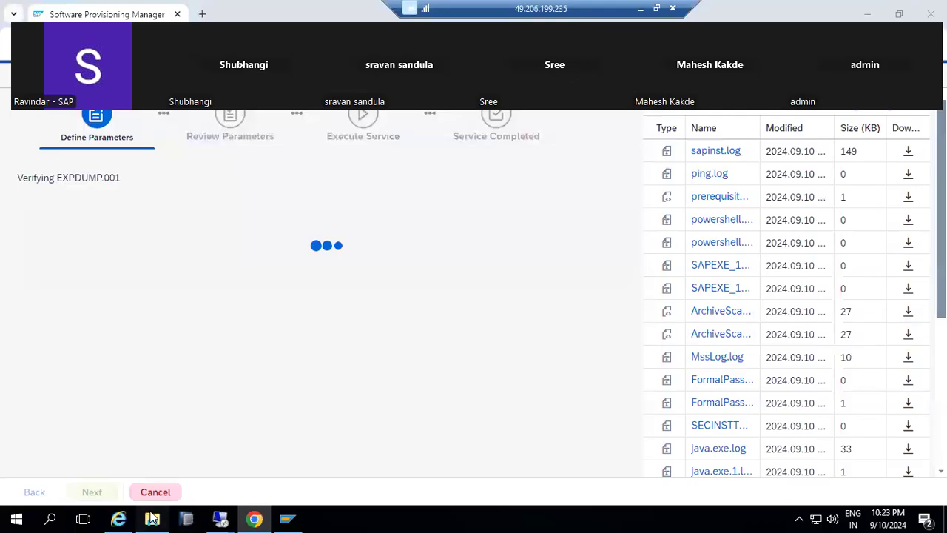
click(45, 295)
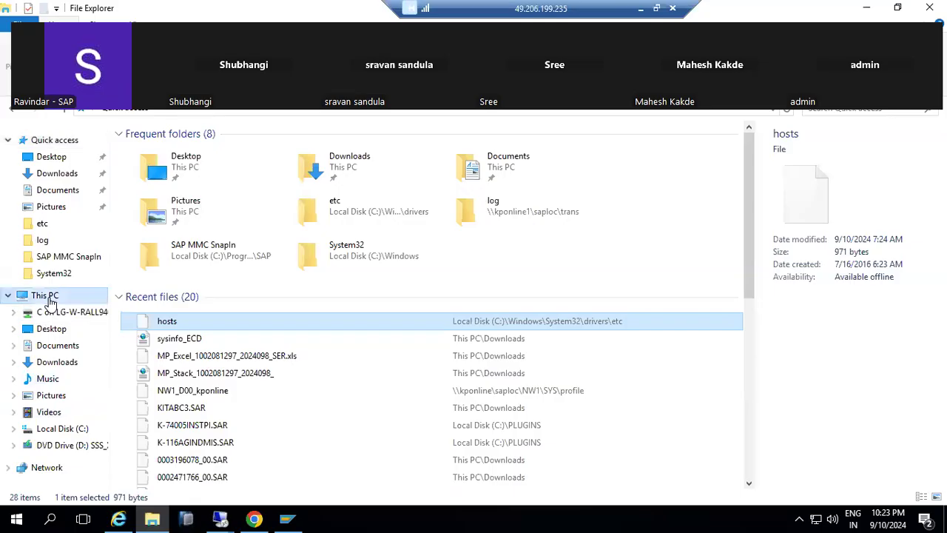
click(152, 518)
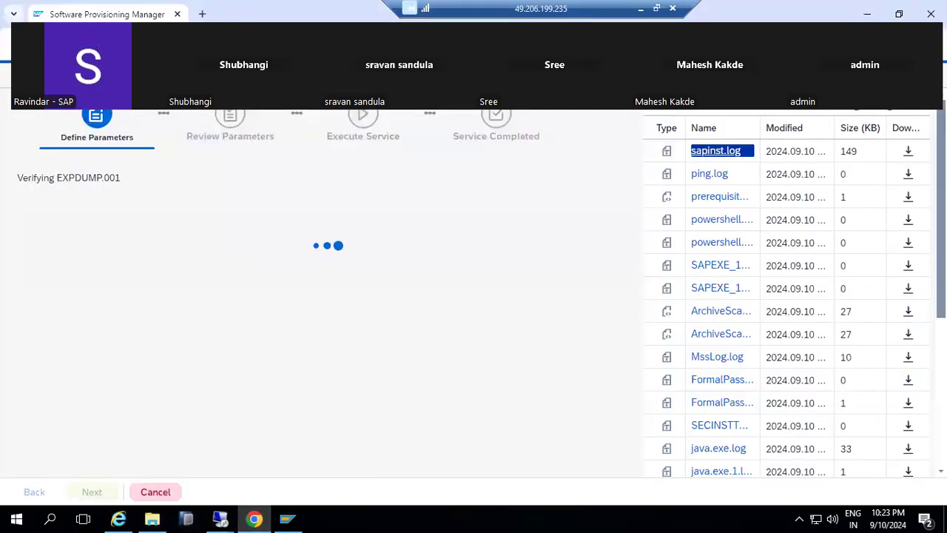
click(886, 114)
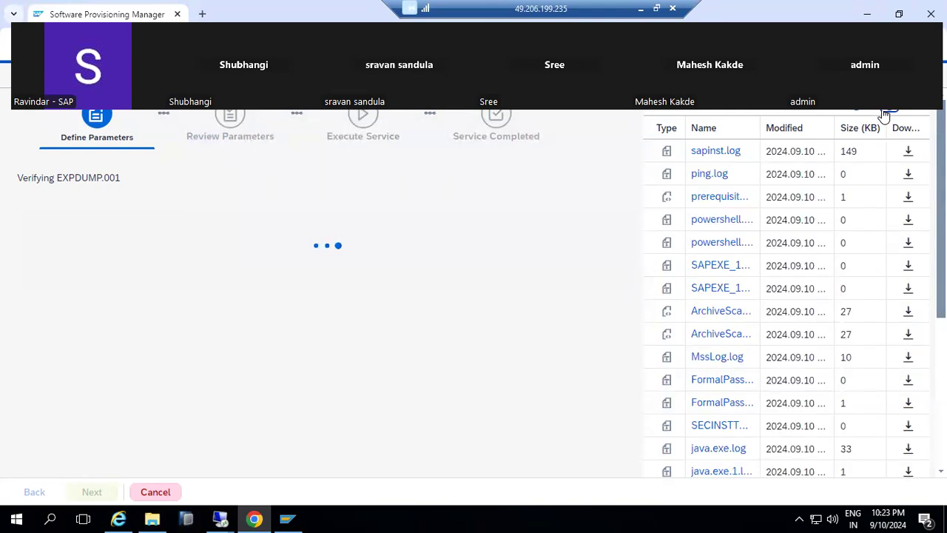
click(715, 152)
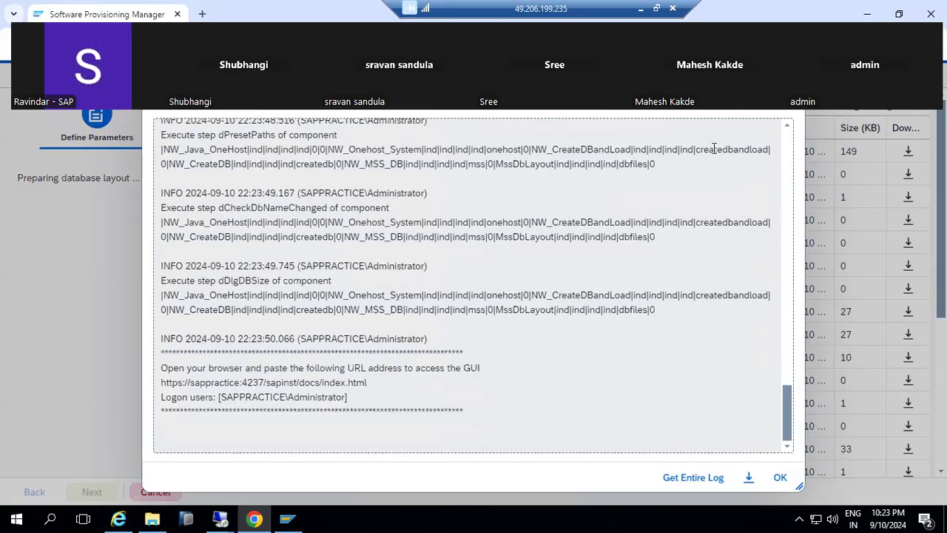
click(779, 477)
Choose '4 for small systems' as the number of MS SQL data files and continue.
click(38, 438)
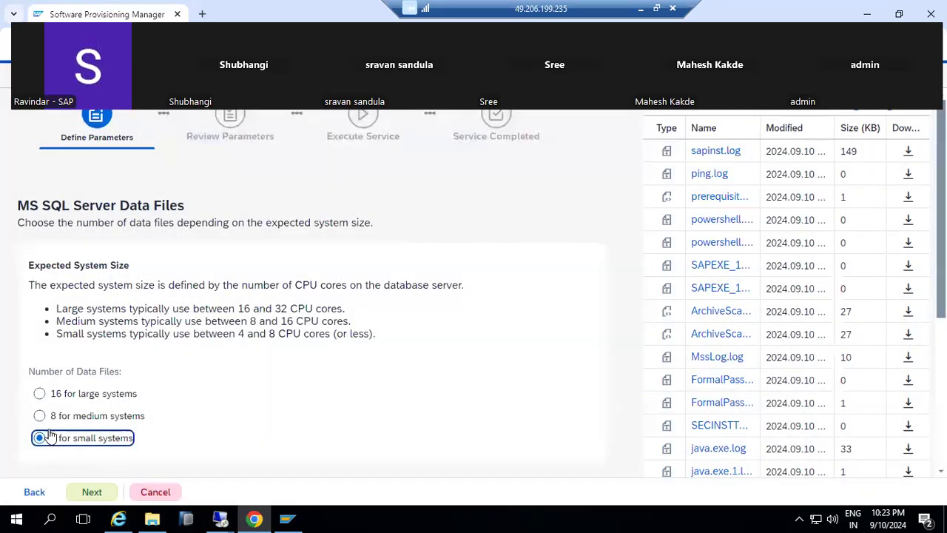
click(87, 491)
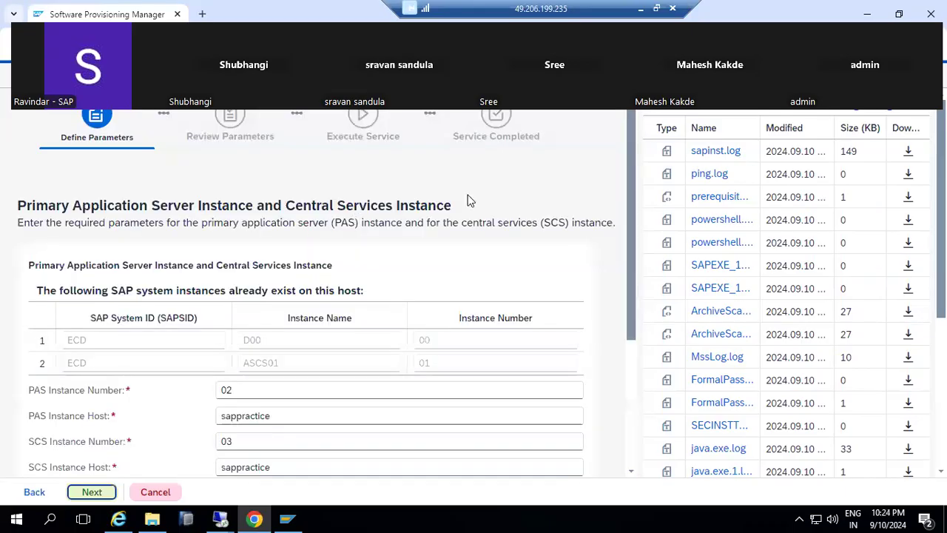
Change the PAS instance number from 02 to 10 and SCS from 03 to 11, then continue.
click(244, 397)
double_click(245, 397)
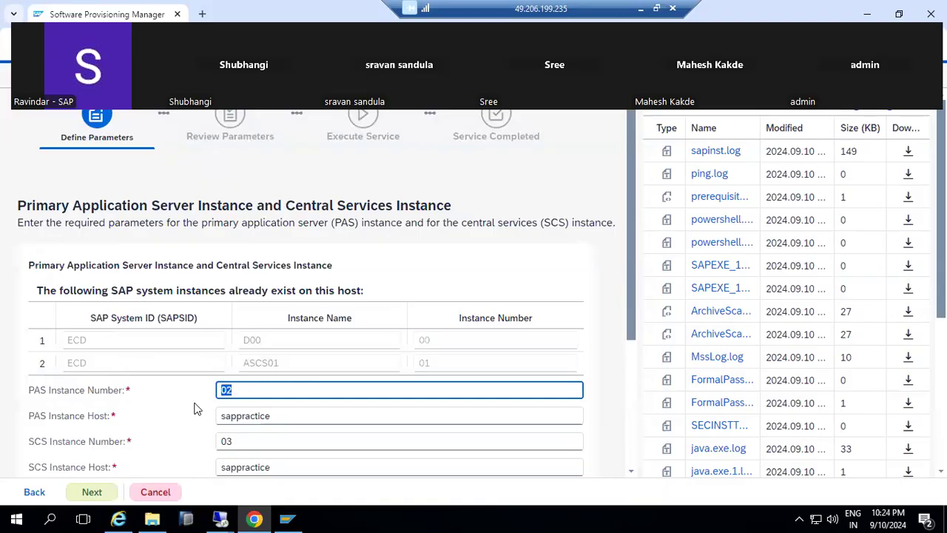
scroll(211, 425, down, 1)
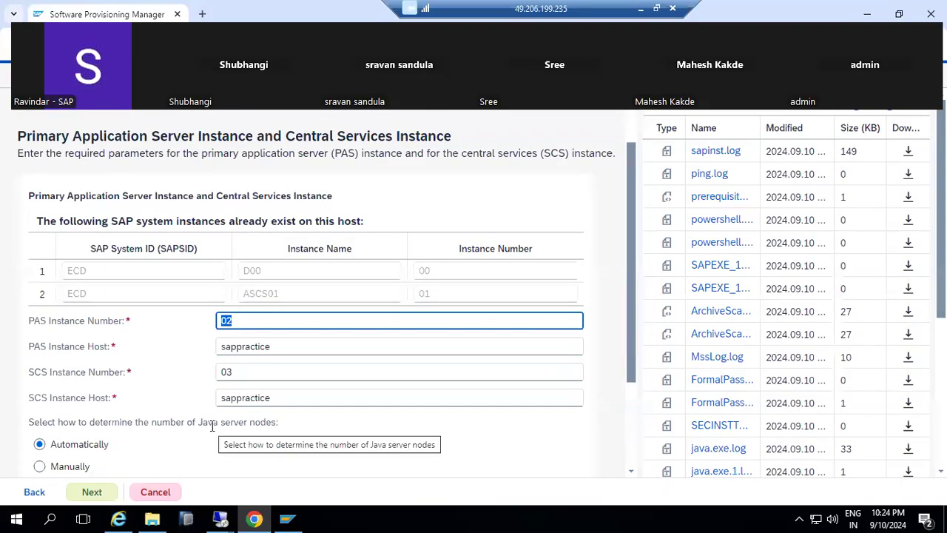
text(10)
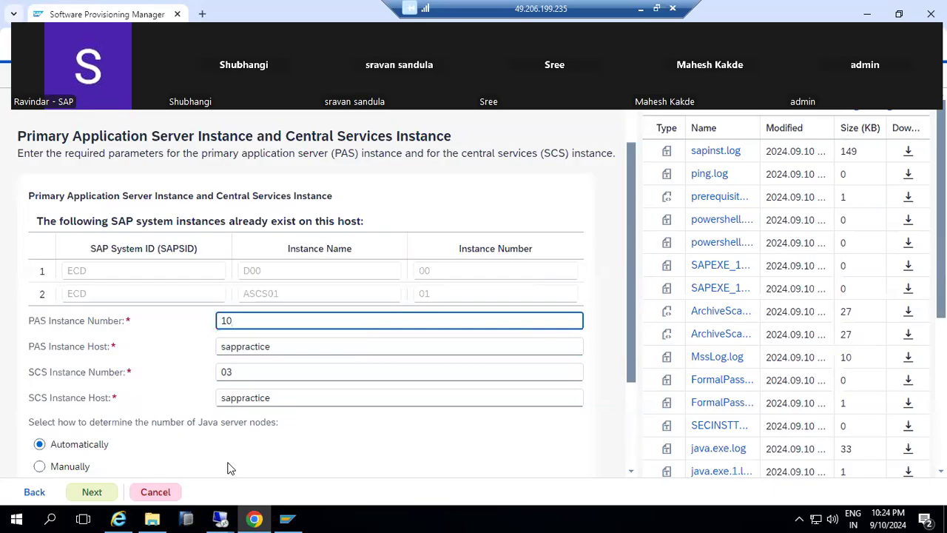
double_click(246, 371)
text(11)
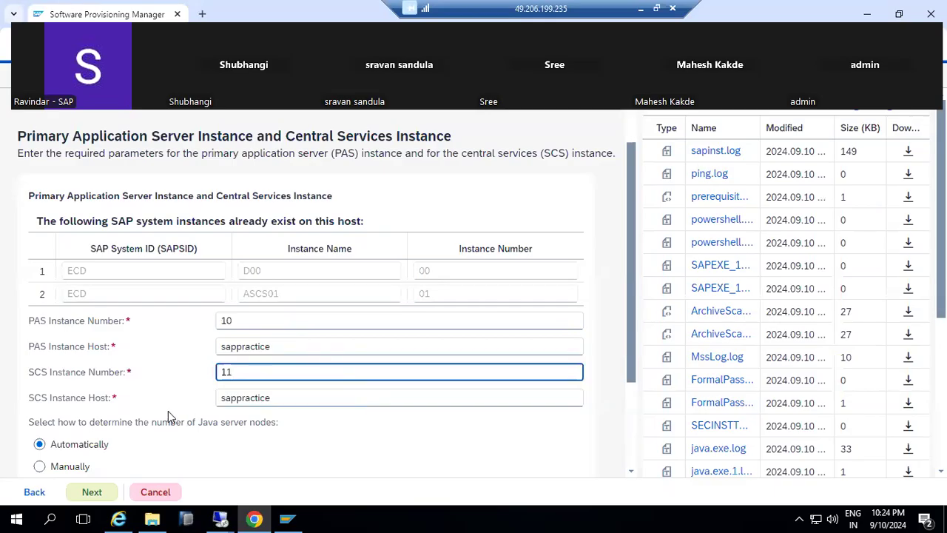
scroll(168, 411, down, 1)
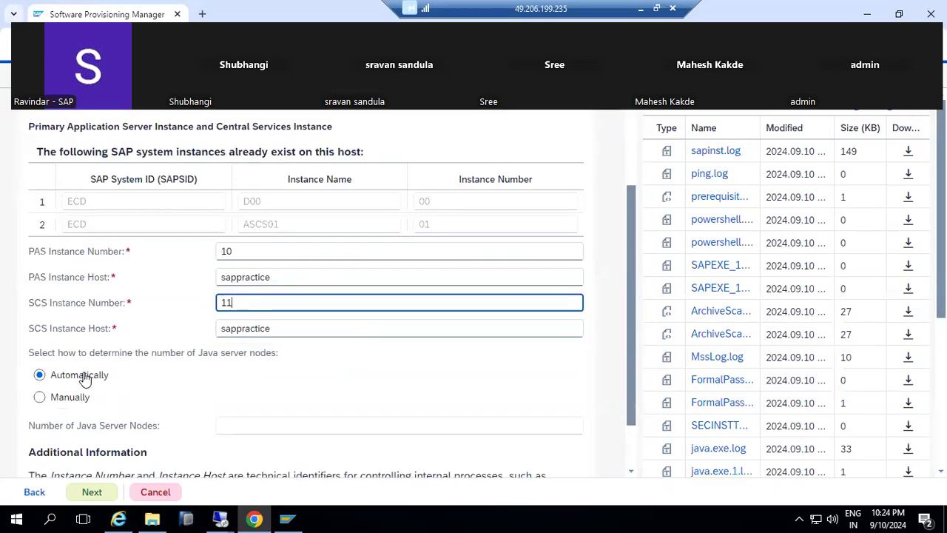
click(92, 497)
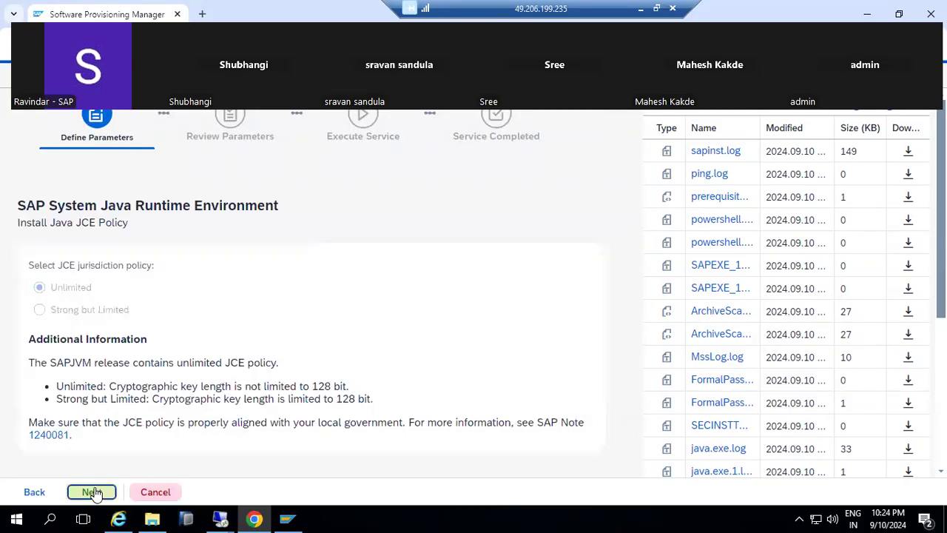
Keep the Unlimited JCE policy and move past the Java runtime environment step.
click(94, 492)
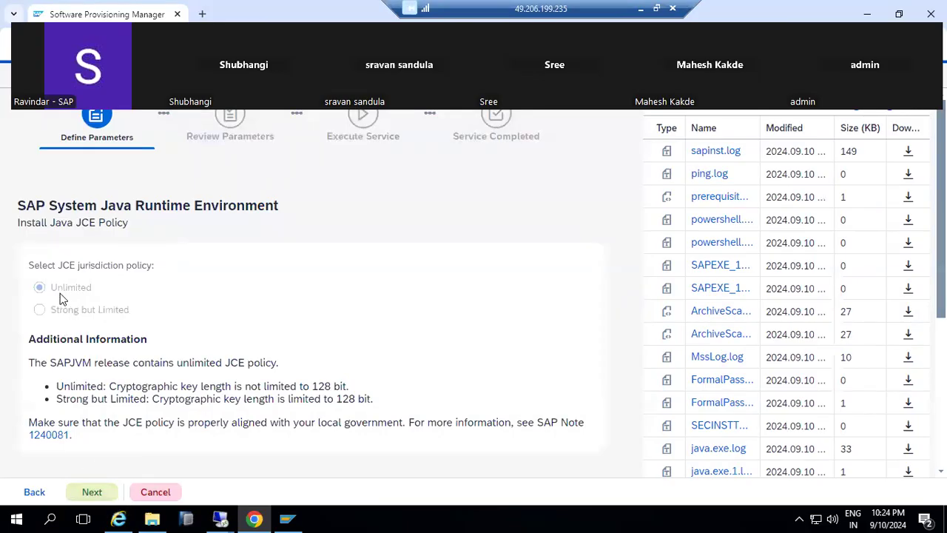
click(94, 493)
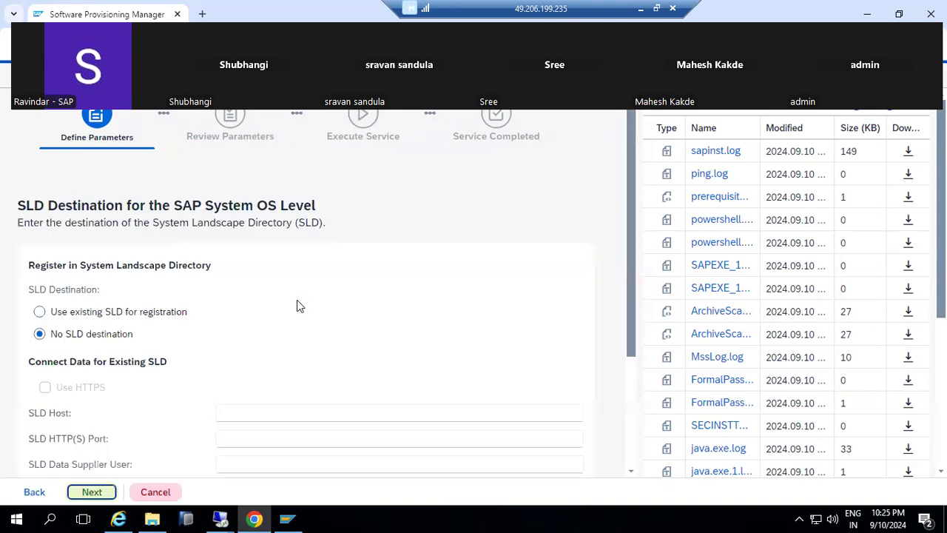
Continue with 'No SLD destination' to reach the Parameter Summary.
click(94, 494)
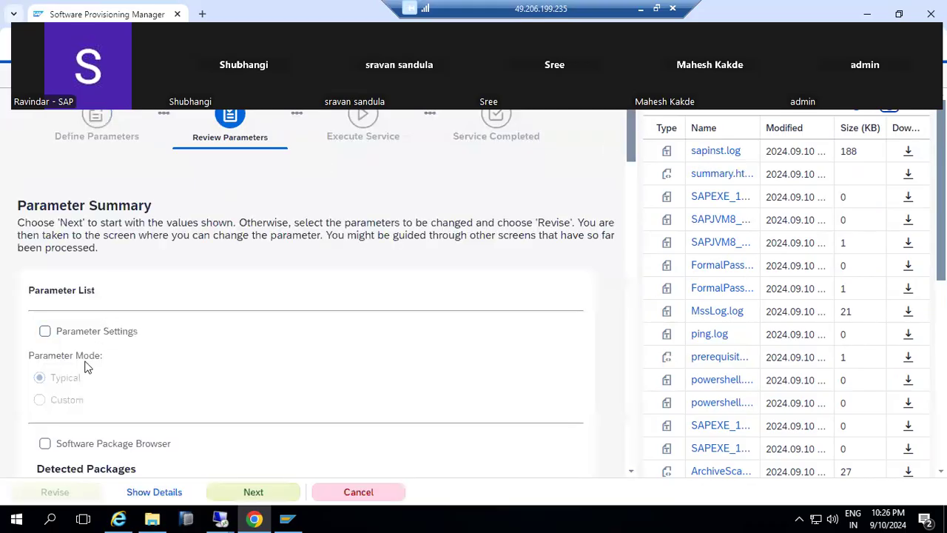
scroll(95, 342, down, 3)
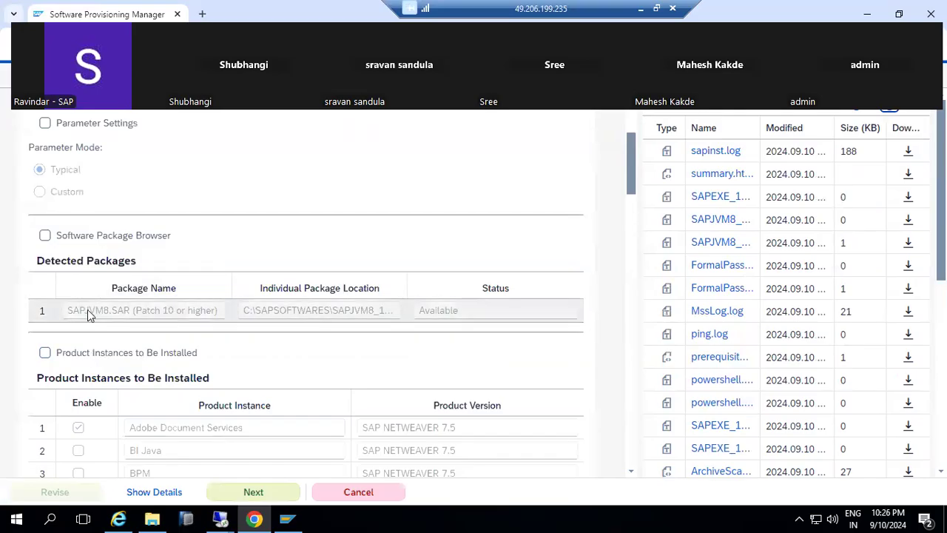
scroll(87, 311, down, 2)
scroll(100, 311, down, 1)
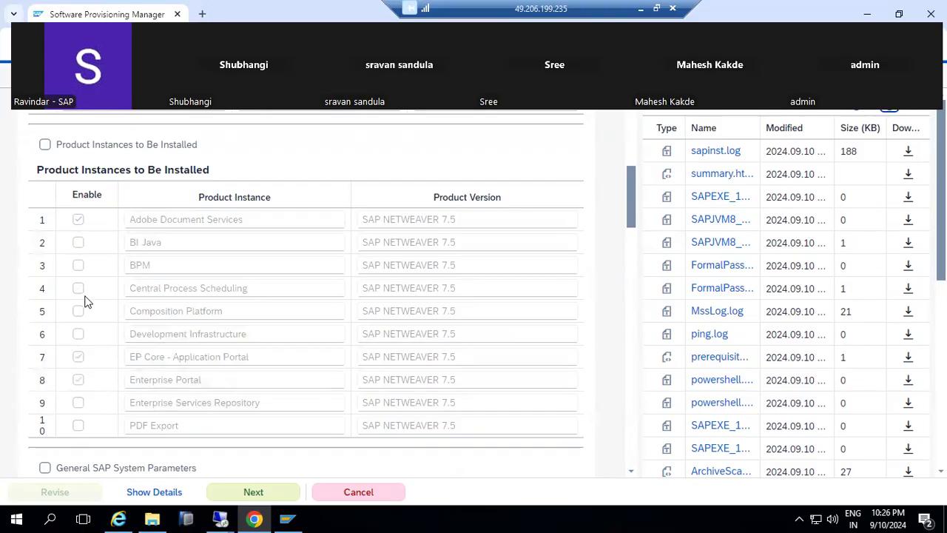
scroll(77, 371, down, 1)
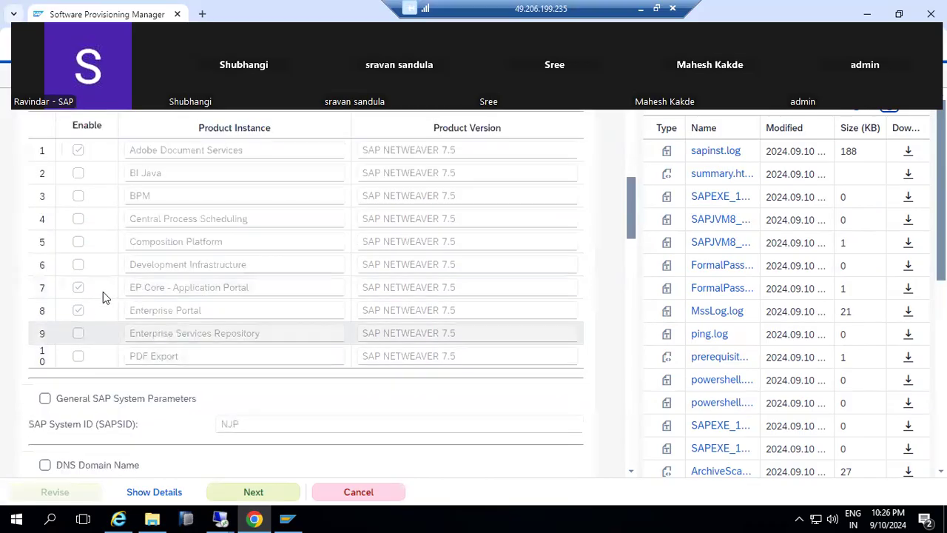
drag(141, 152, 200, 152)
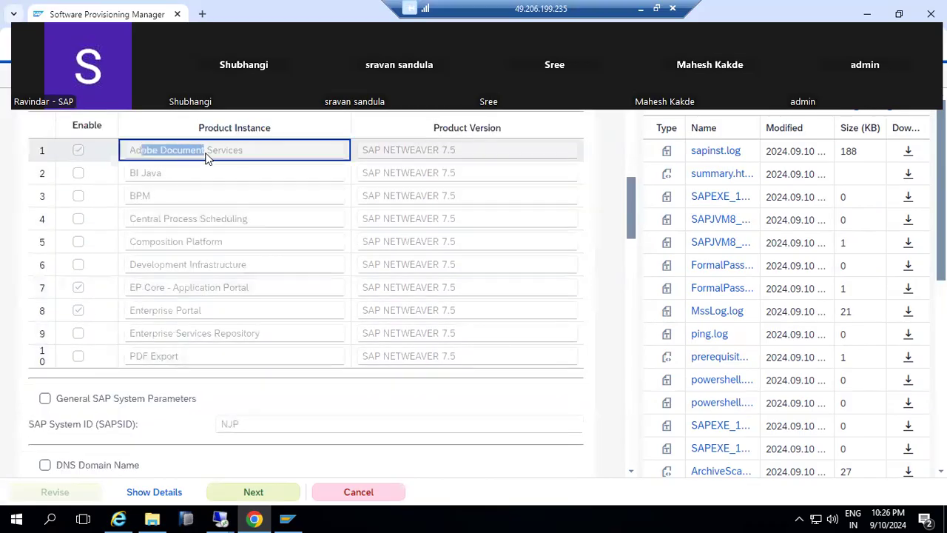
drag(156, 294, 175, 319)
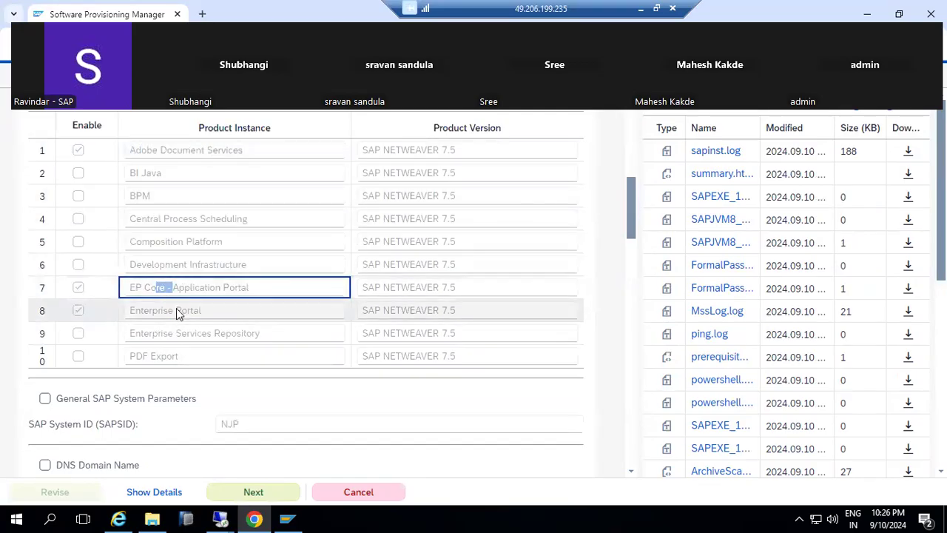
scroll(175, 320, down, 3)
scroll(174, 320, down, 11)
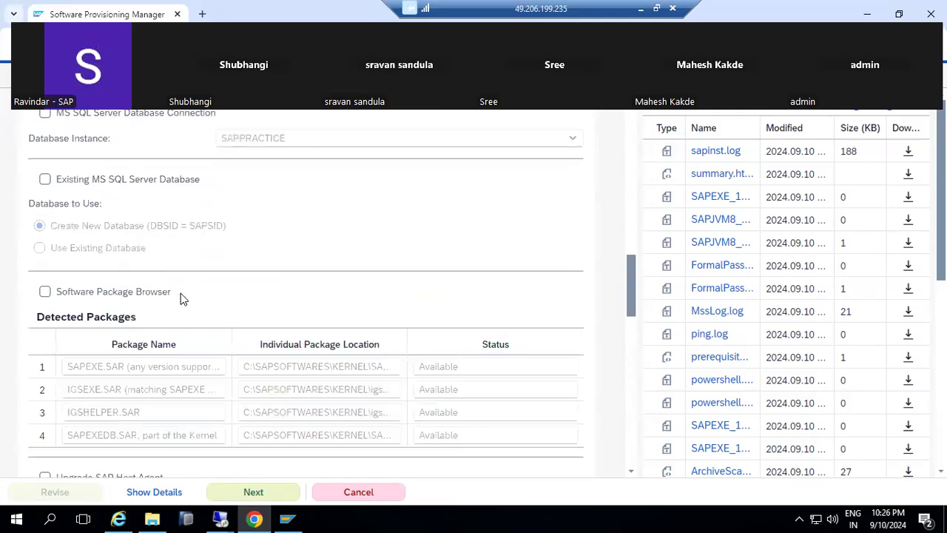
scroll(183, 298, down, 6)
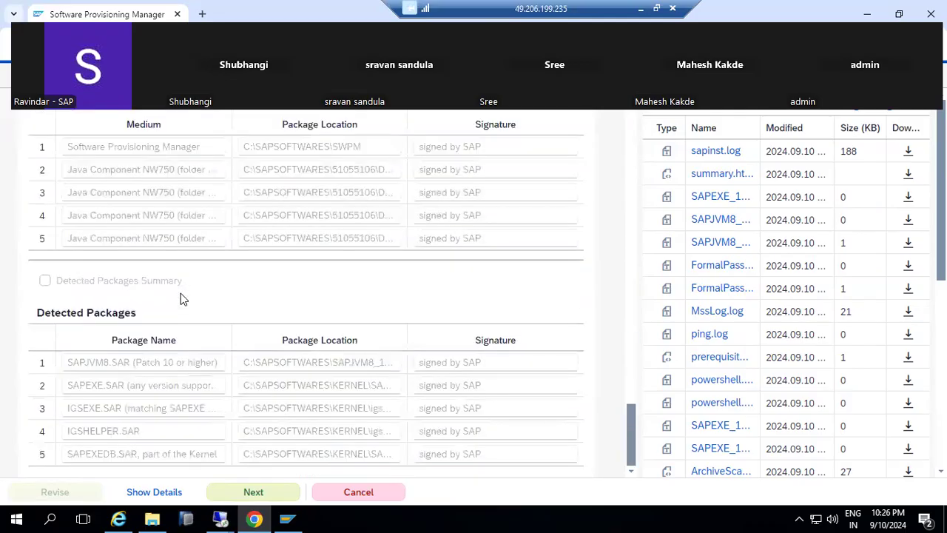
scroll(200, 340, up, 6)
scroll(210, 326, up, 15)
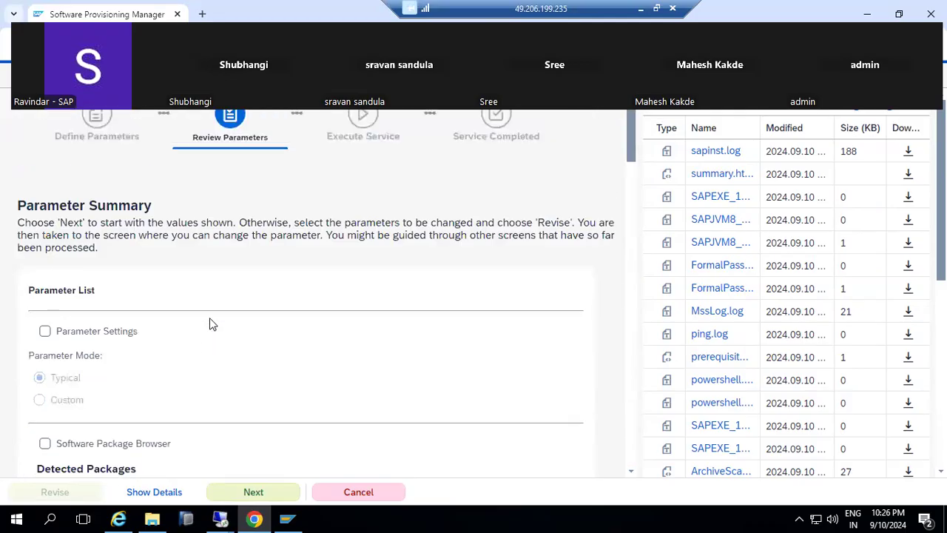
Start the installation from the Parameter Summary and refresh the logs to follow its progress.
click(252, 492)
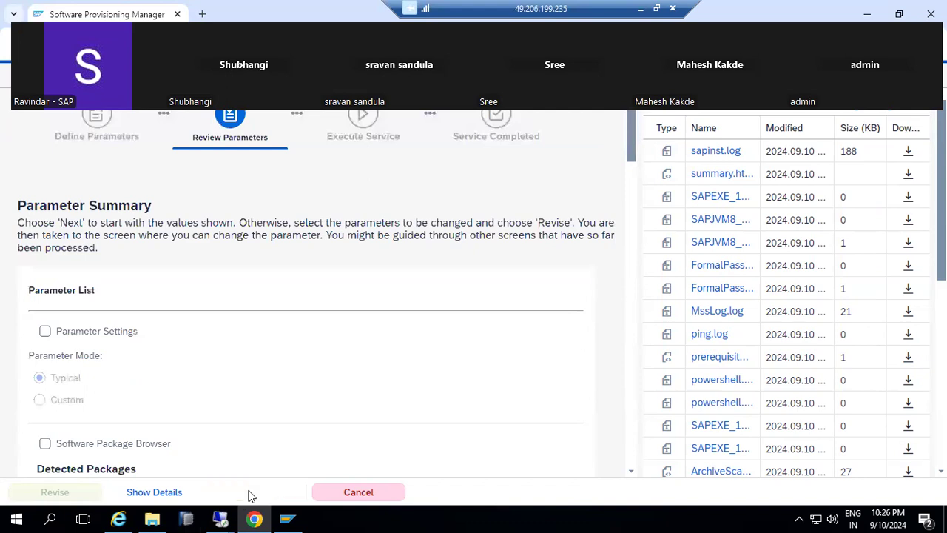
click(894, 108)
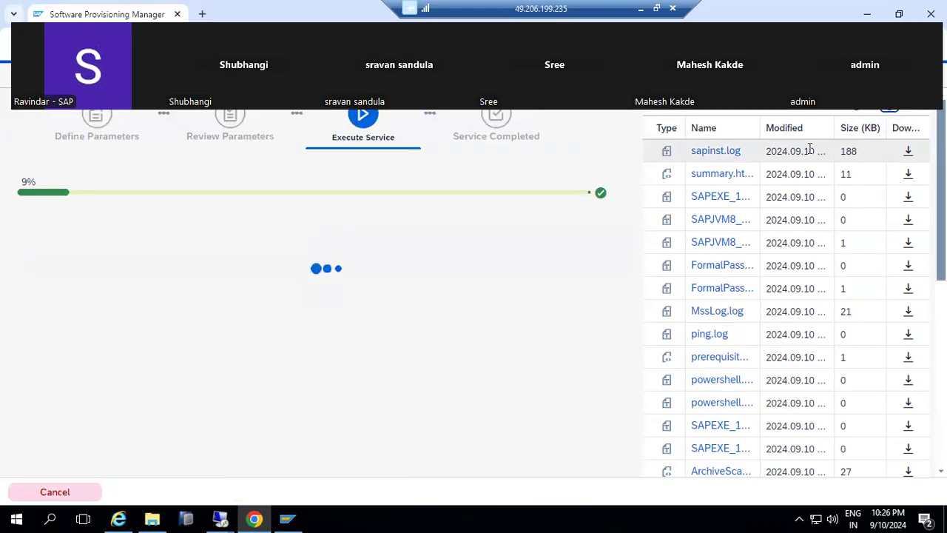
click(885, 117)
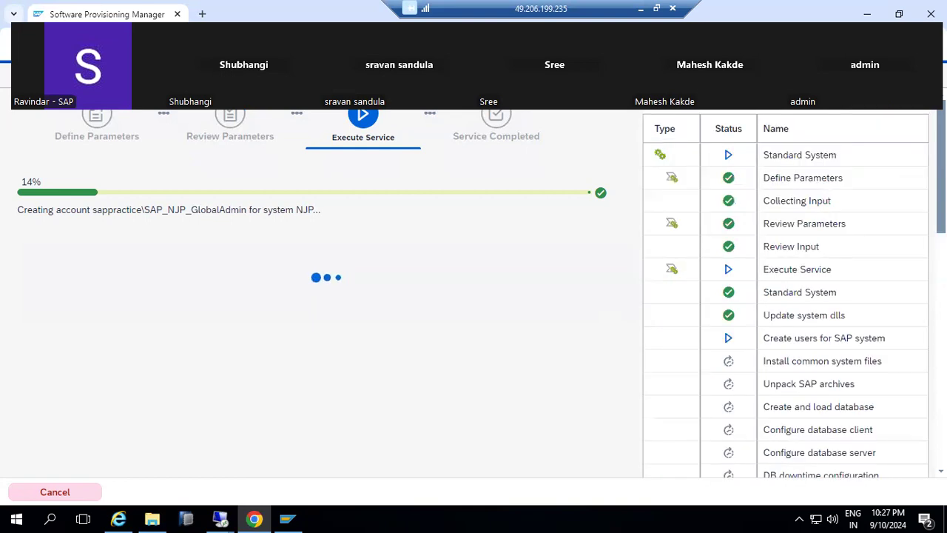
scroll(803, 337, down, 1)
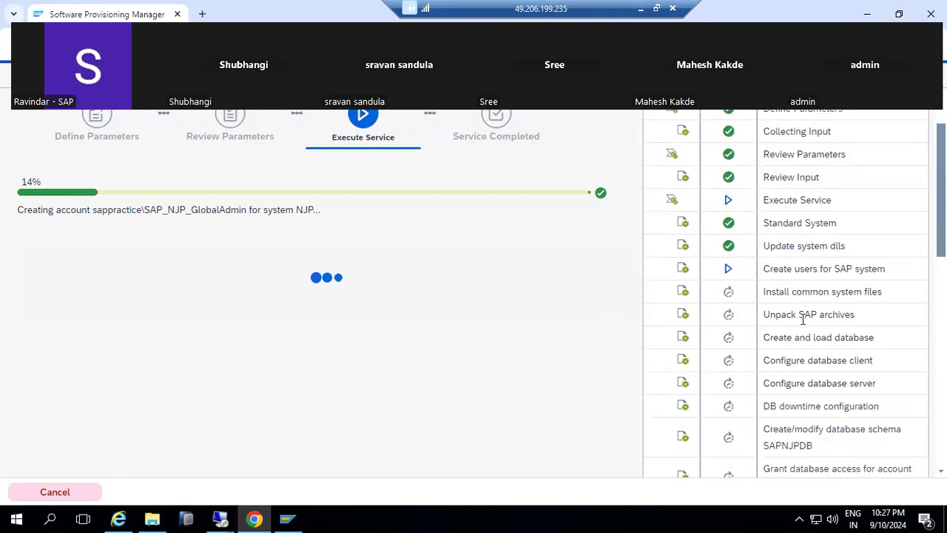
scroll(804, 320, down, 1)
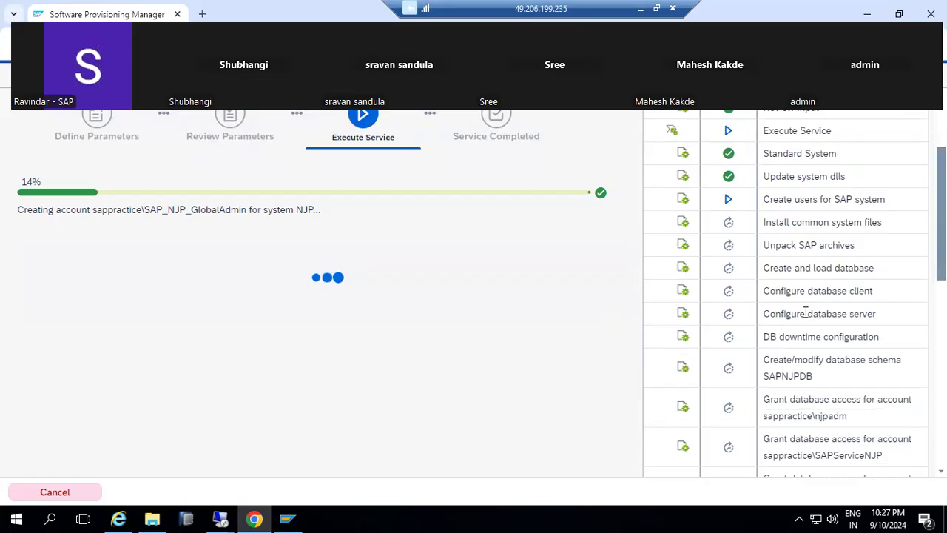
scroll(806, 313, down, 3)
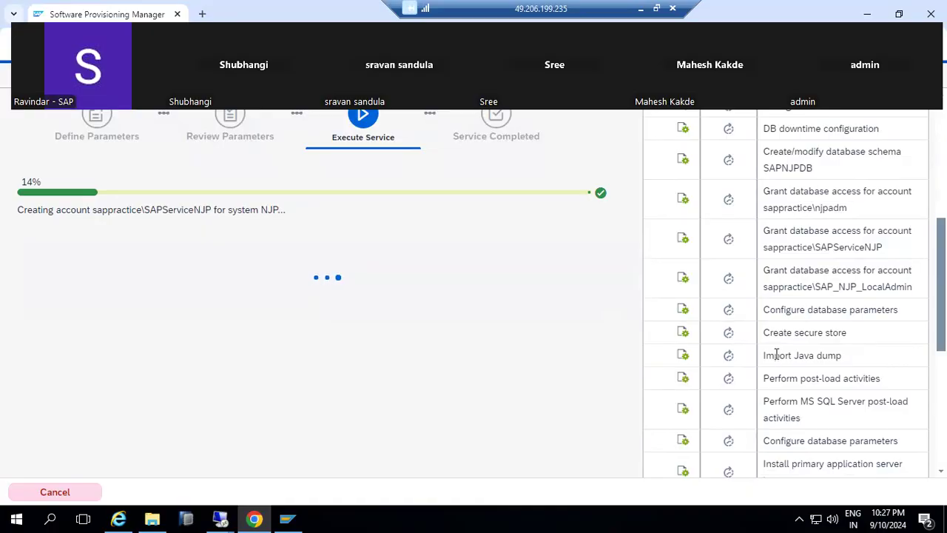
drag(776, 354, 856, 364)
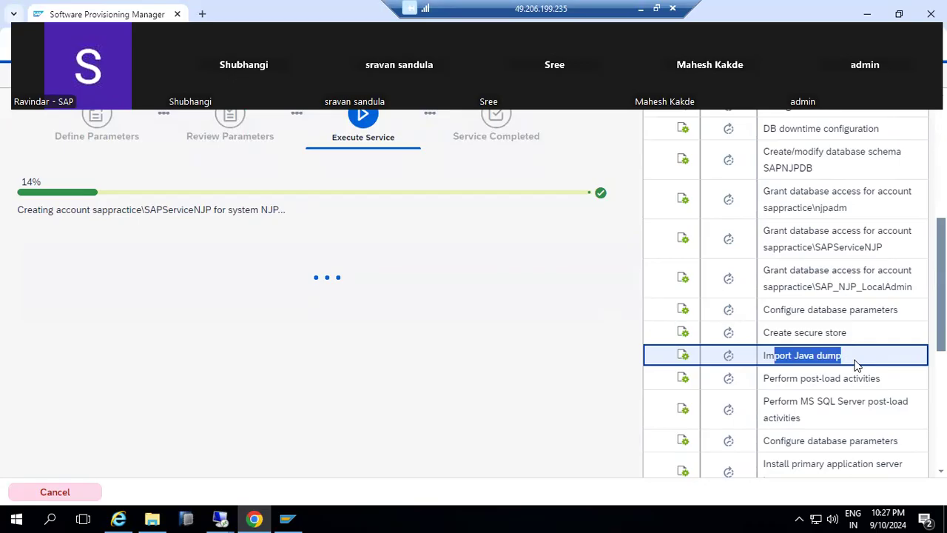
scroll(855, 362, down, 1)
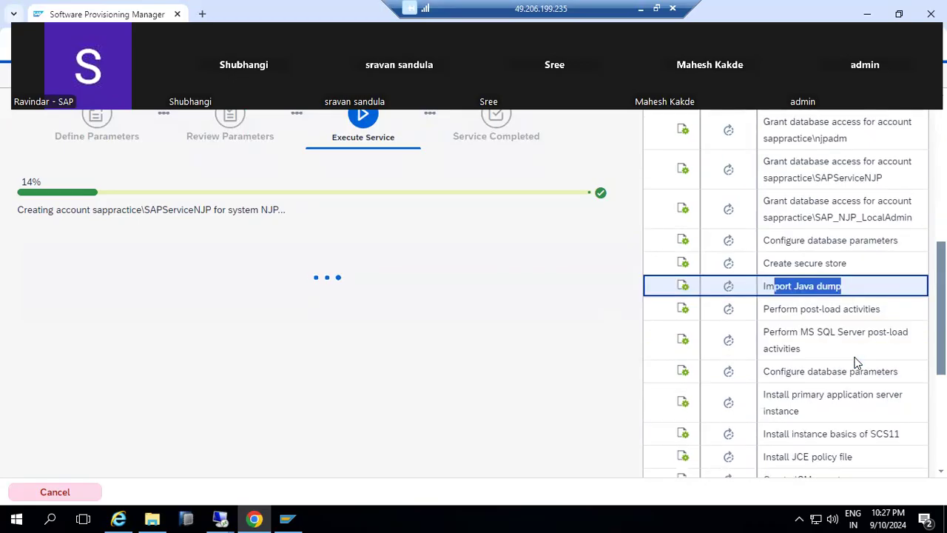
click(813, 279)
drag(787, 285, 842, 290)
scroll(842, 292, down, 1)
scroll(843, 295, down, 3)
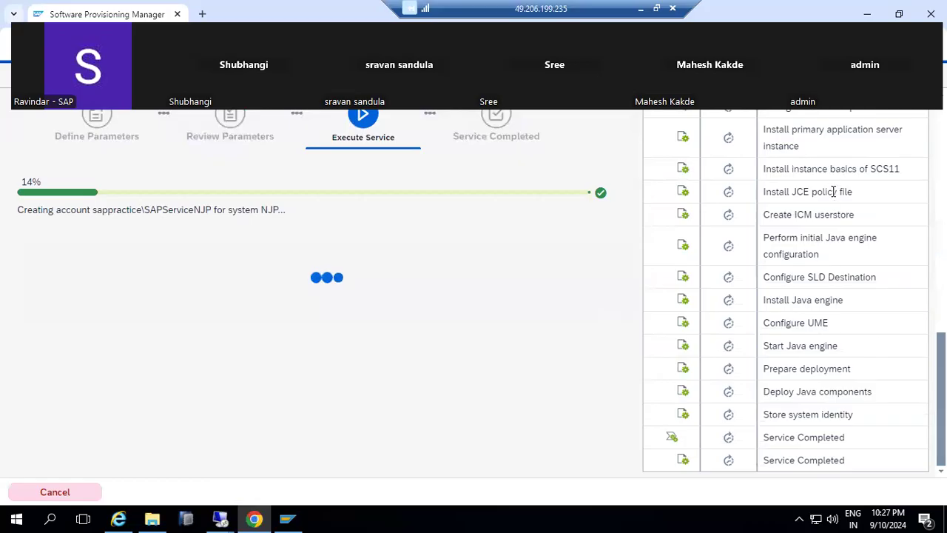
scroll(773, 270, up, 4)
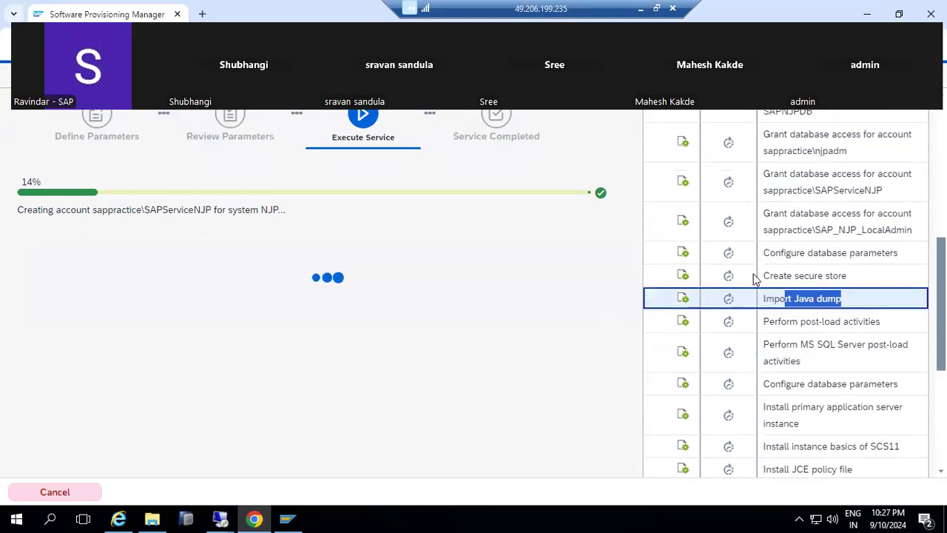
drag(763, 296, 861, 307)
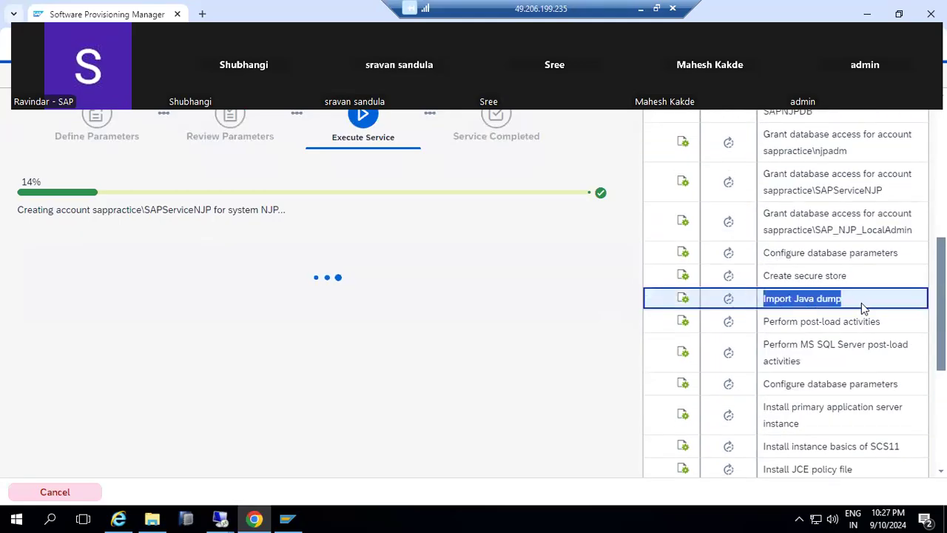
scroll(851, 285, up, 4)
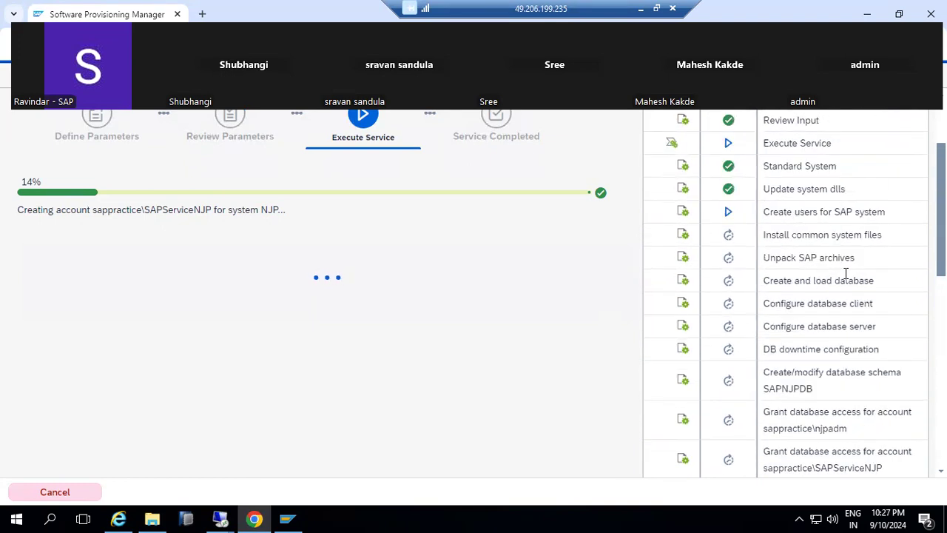
drag(778, 235, 796, 430)
scroll(799, 399, down, 3)
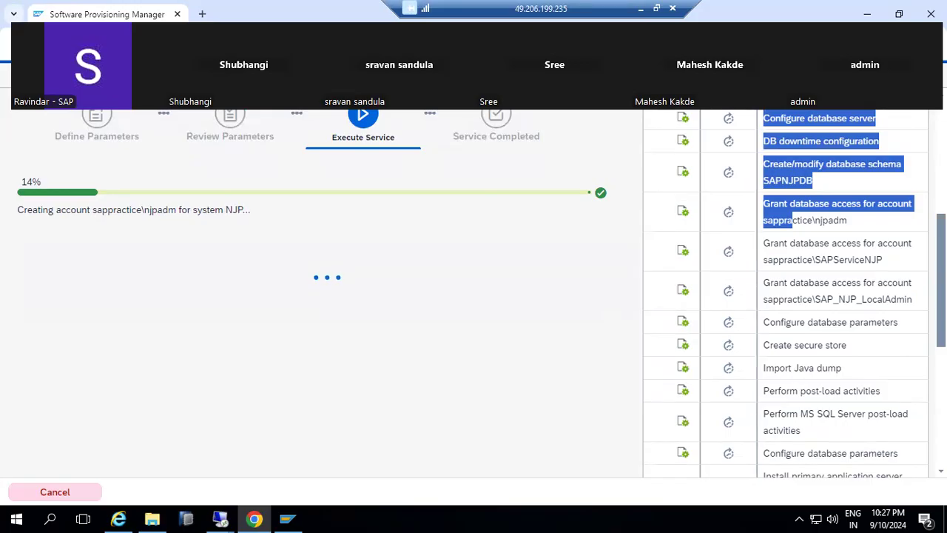
In Paint, replace the notes text with the lines 'URL -' and 'ADMIN -topics'.
click(641, 8)
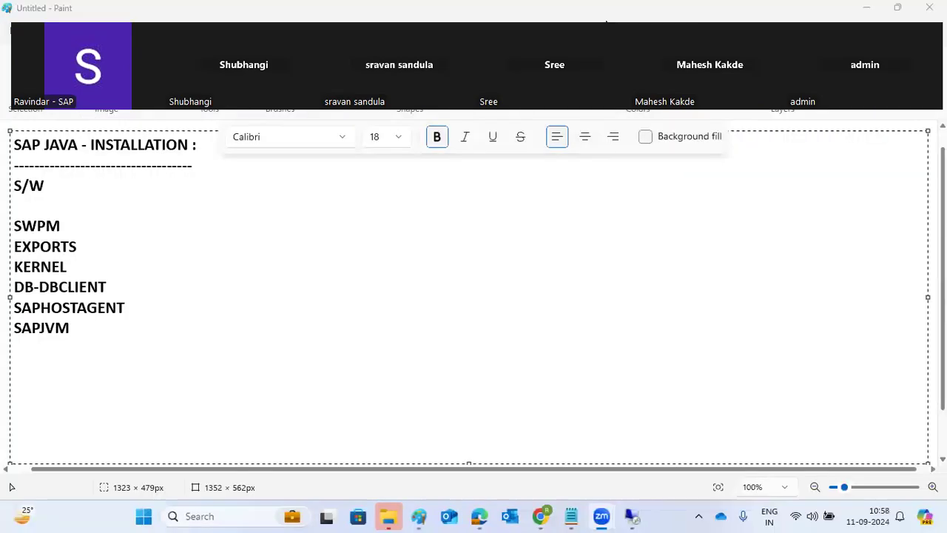
click(378, 399)
mouse_move(155, 340)
mouse_down()
mouse_move(65, 286)
mouse_move(3, 148)
mouse_up()
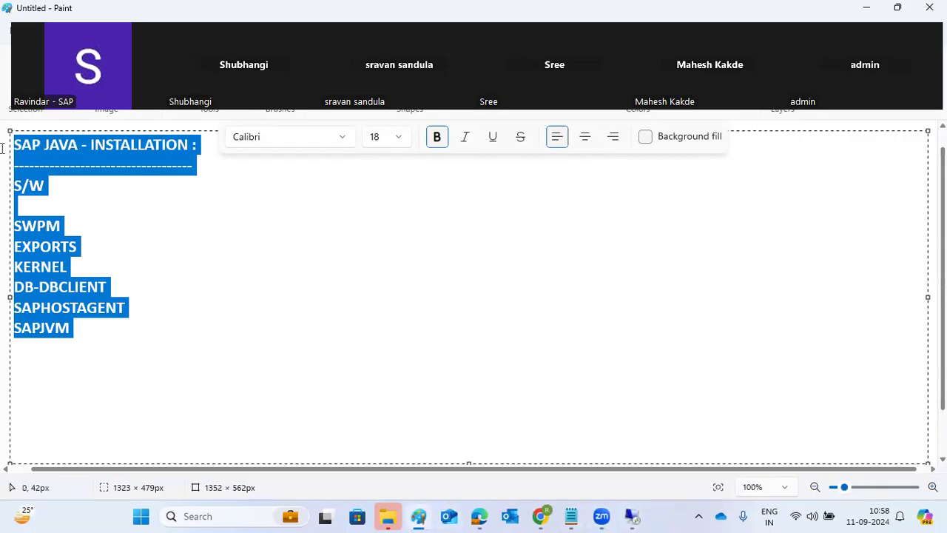
text(URL -)
key(Return)
key(Return)
text(A)
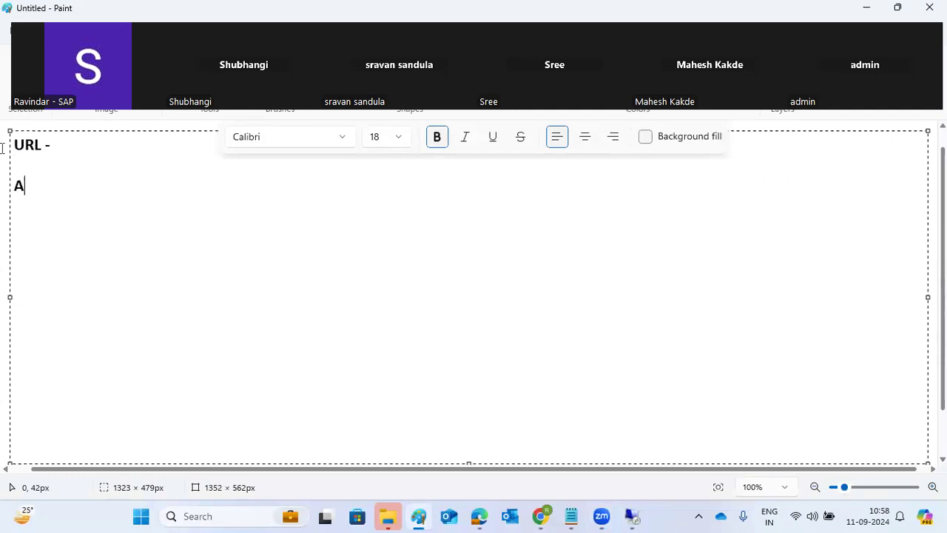
text(DMIN -topics)
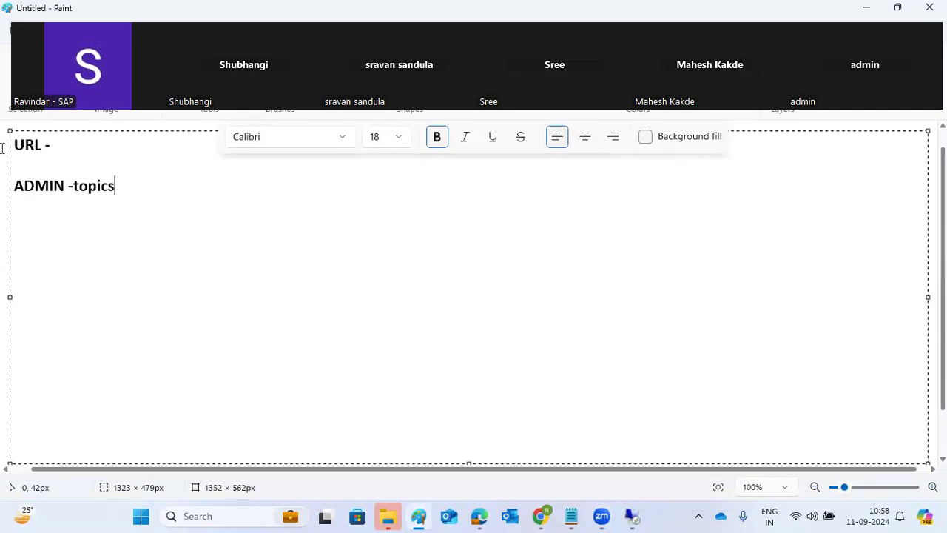
key(Return)
Add note lines NWA, SYSTEM INFO, UME, SLD and 'JAVA patching using SUM or telnet'.
text(NWA)
key(Return)
text(SYSTEM INFO)
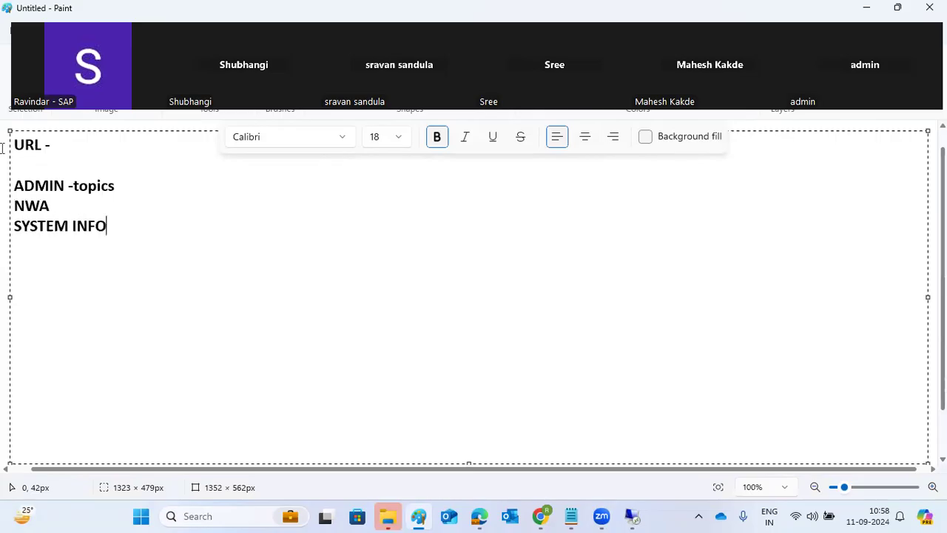
key(Return)
text(UME)
key(Return)
text(SLD)
key(Return)
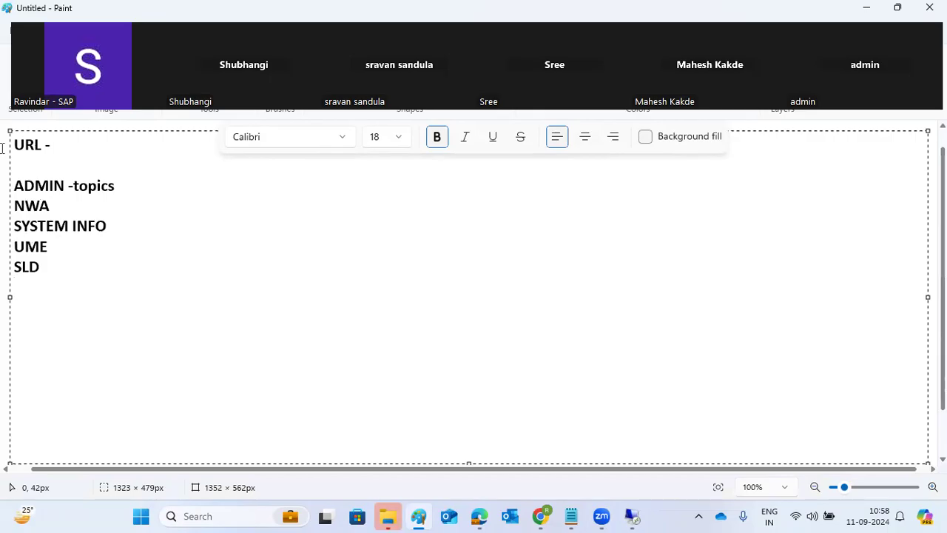
text(JAVA patching)
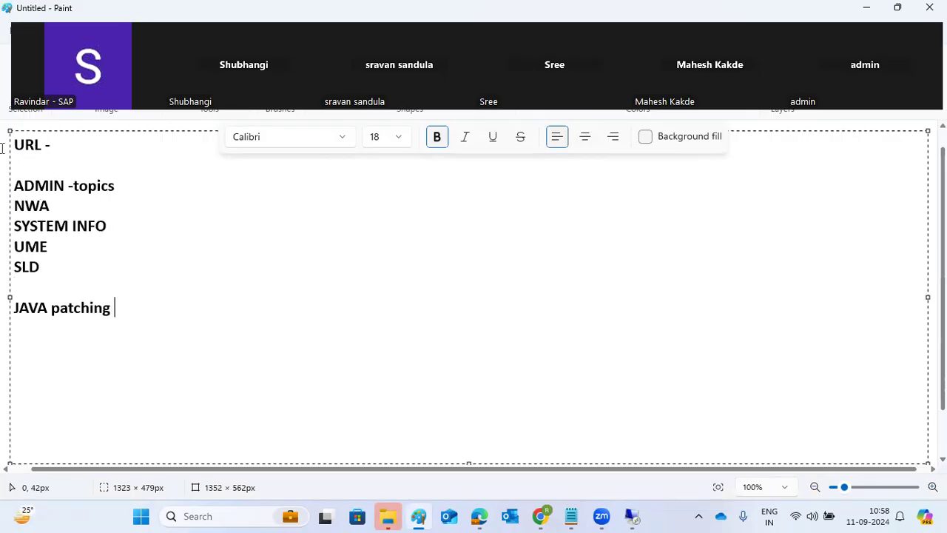
text( using SUM or telnet)
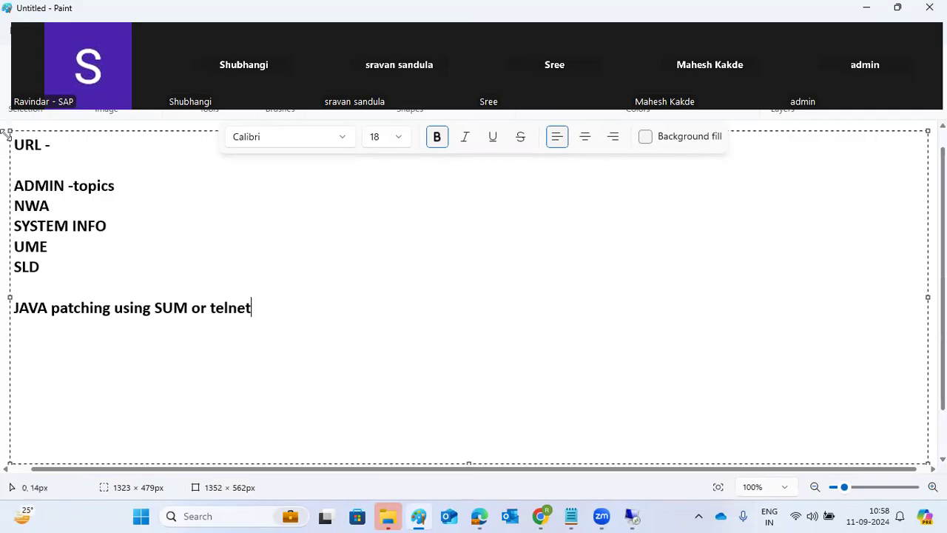
Highlight the finished notes for review, then return to the remote installer session.
drag(253, 309, 14, 309)
drag(68, 252, 21, 161)
click(67, 147)
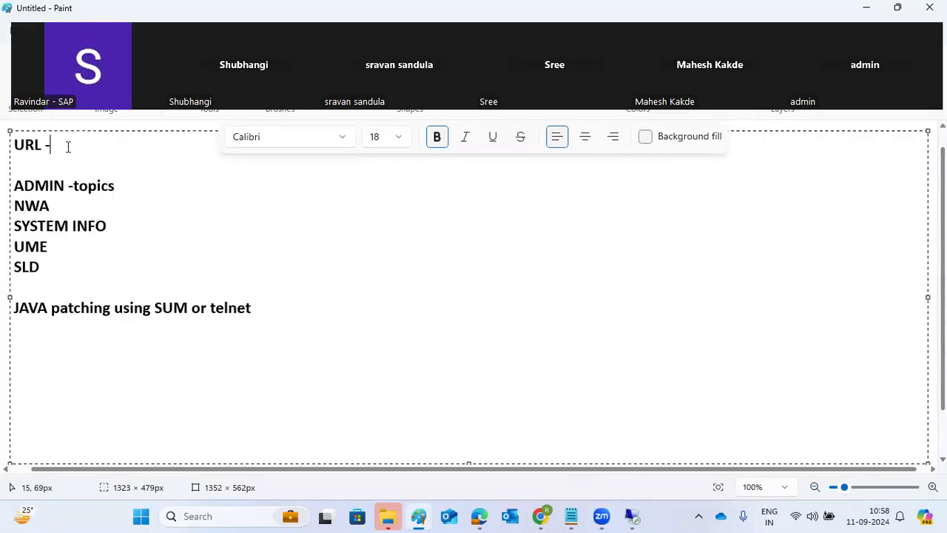
click(631, 516)
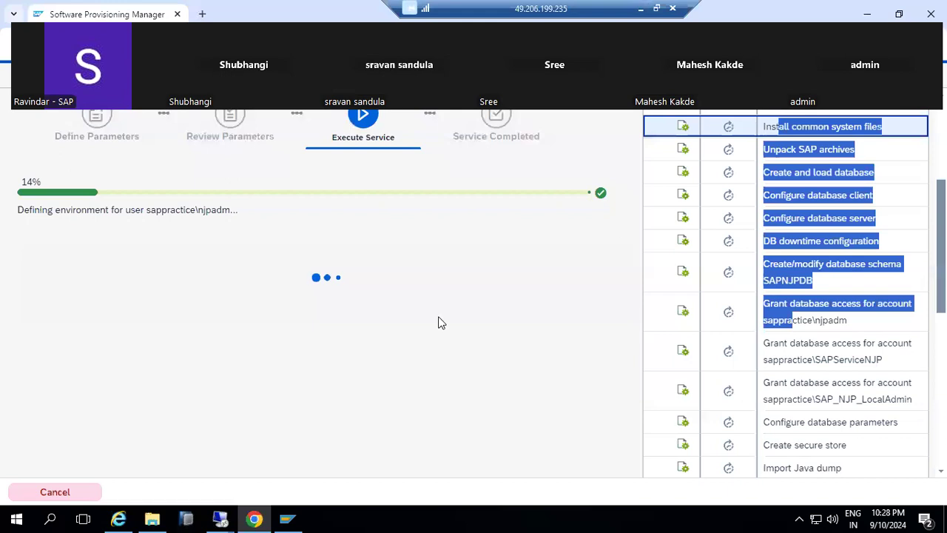
Check that 'Create users for SAP system' is in progress, then minimise the installer window.
click(893, 117)
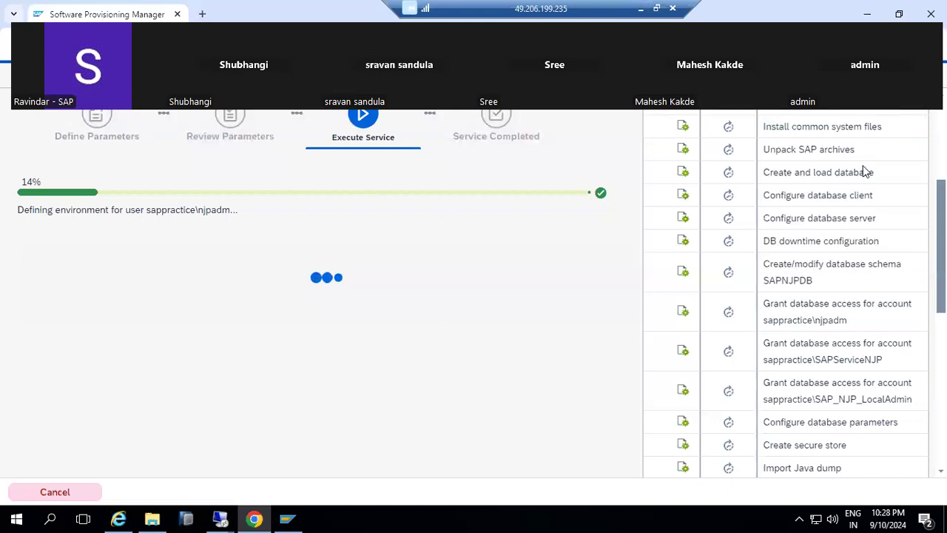
scroll(731, 263, up, 3)
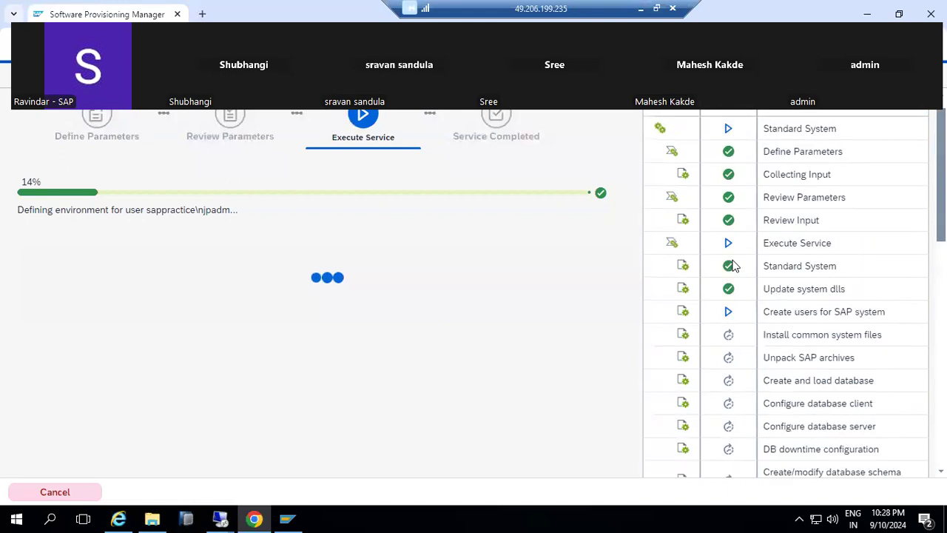
scroll(737, 268, down, 1)
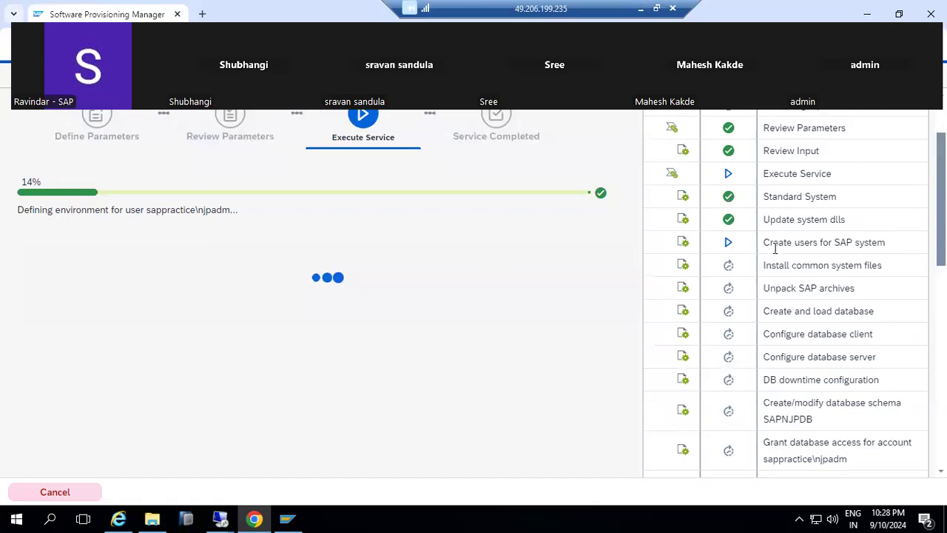
drag(777, 242, 890, 247)
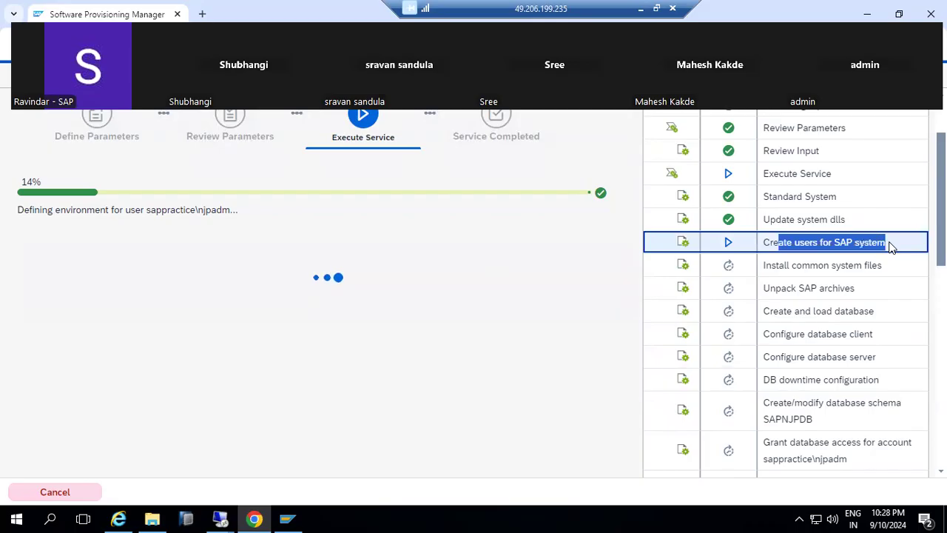
click(256, 518)
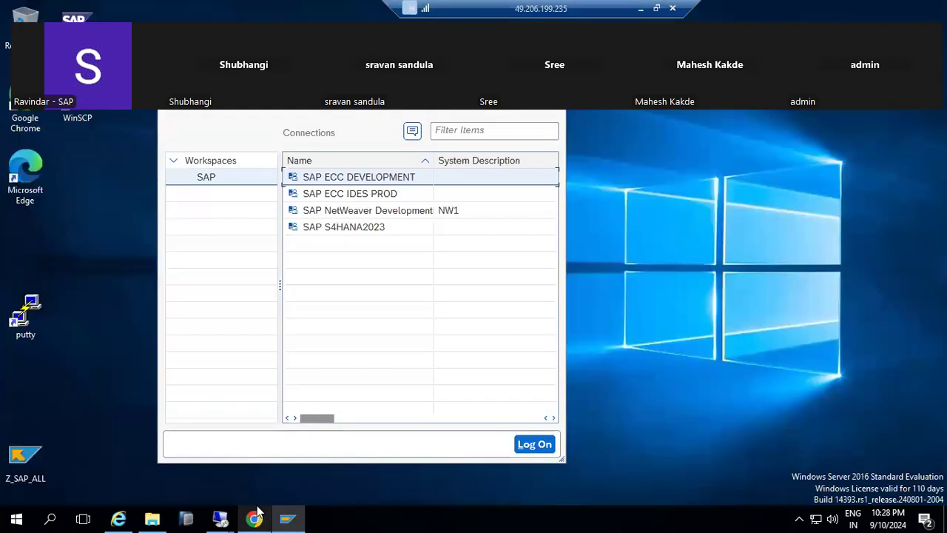